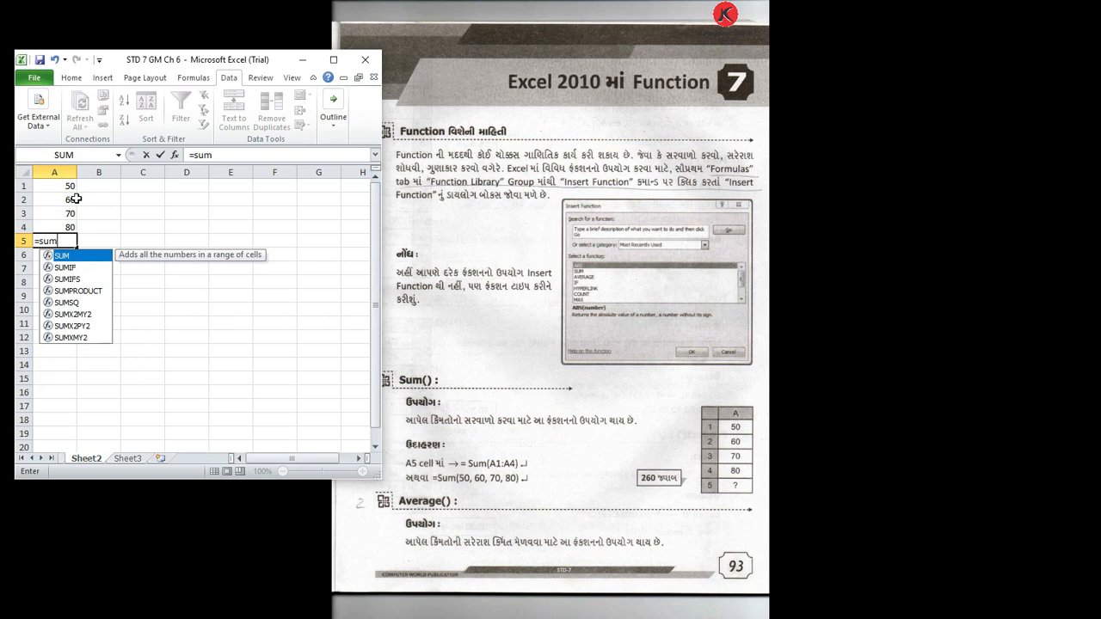
Total the values of A1 through A4 in cell A5 with the formula =SUM(A1:A4)
text(()
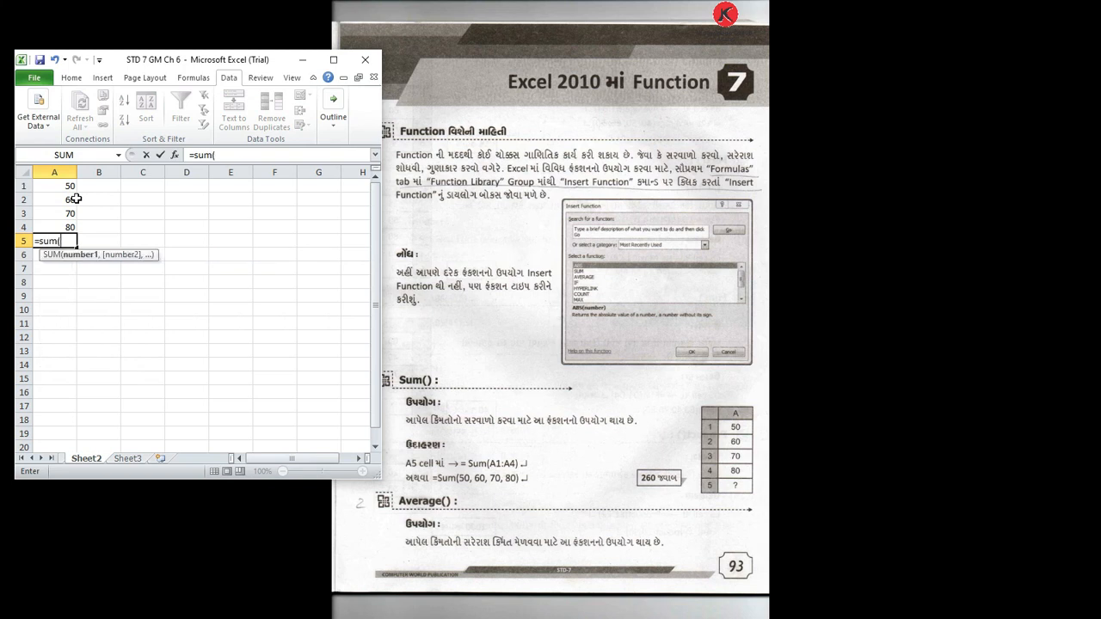
text(a)
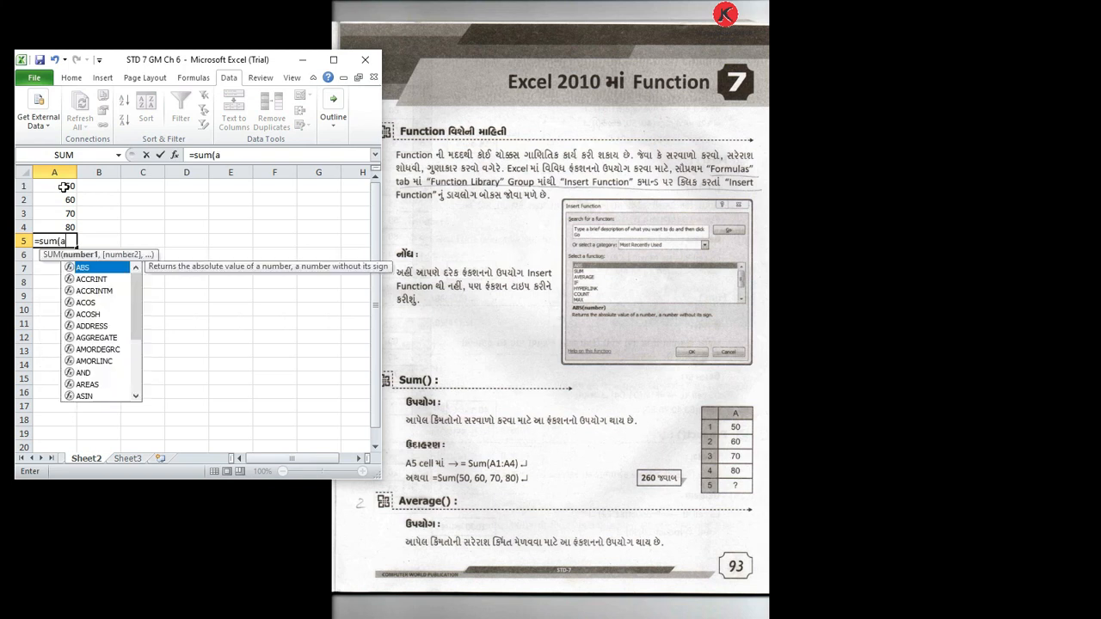
text(1:a4)
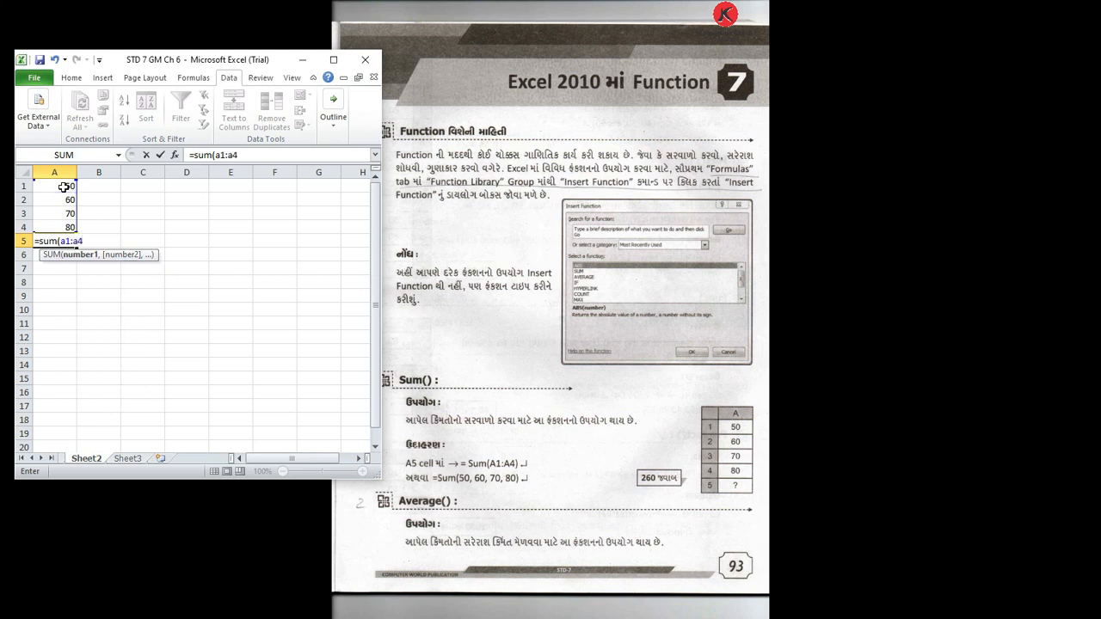
text())
key(Return)
key(Up)
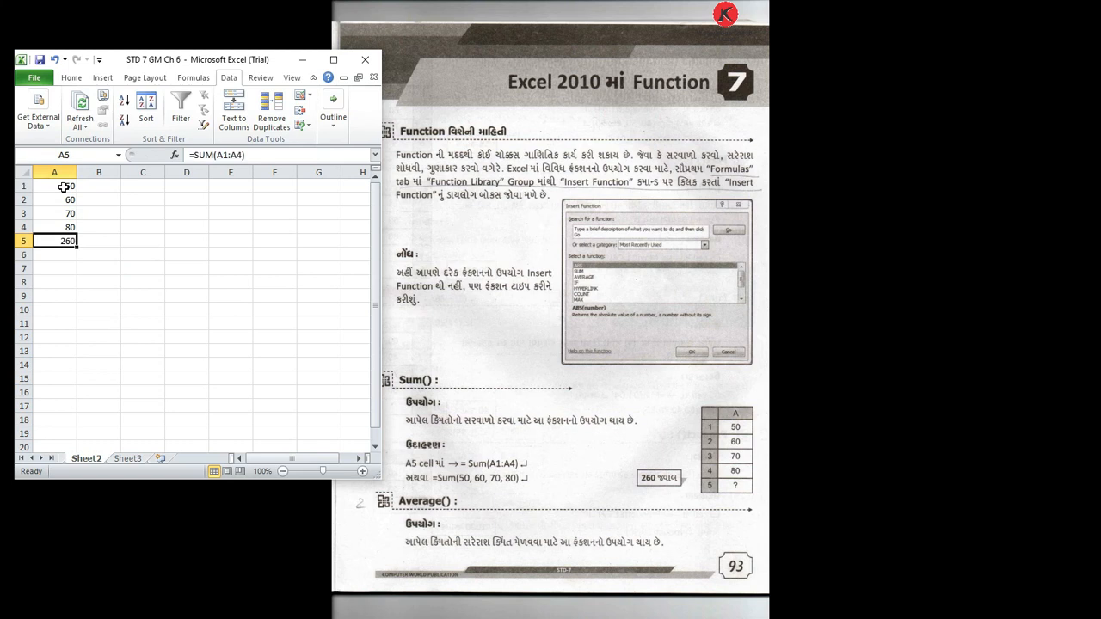
Clear the sum in A5 and enter 60, 70 and 80 across cells B1, C1 and D1
key(Delete)
key(Right)
key(Up)
key(Up)
key(Up)
key(Up)
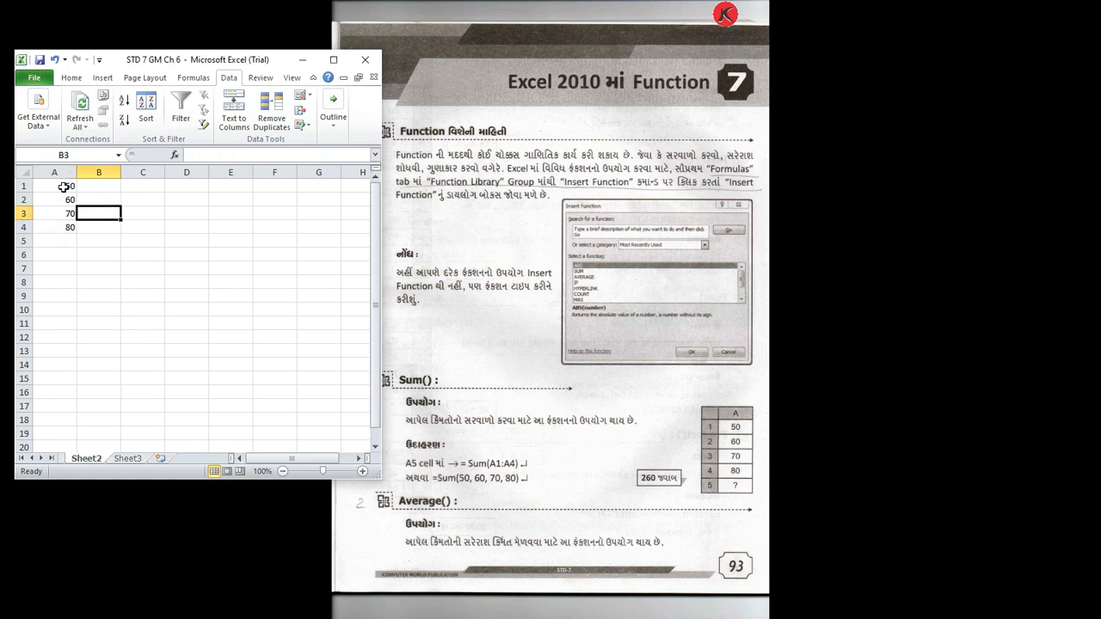
text(60)
key(Right)
text(70)
key(Right)
text(80)
key(Right)
Total the first row in cell E1 with the formula =SUM(A1:D1)
text(=sum()
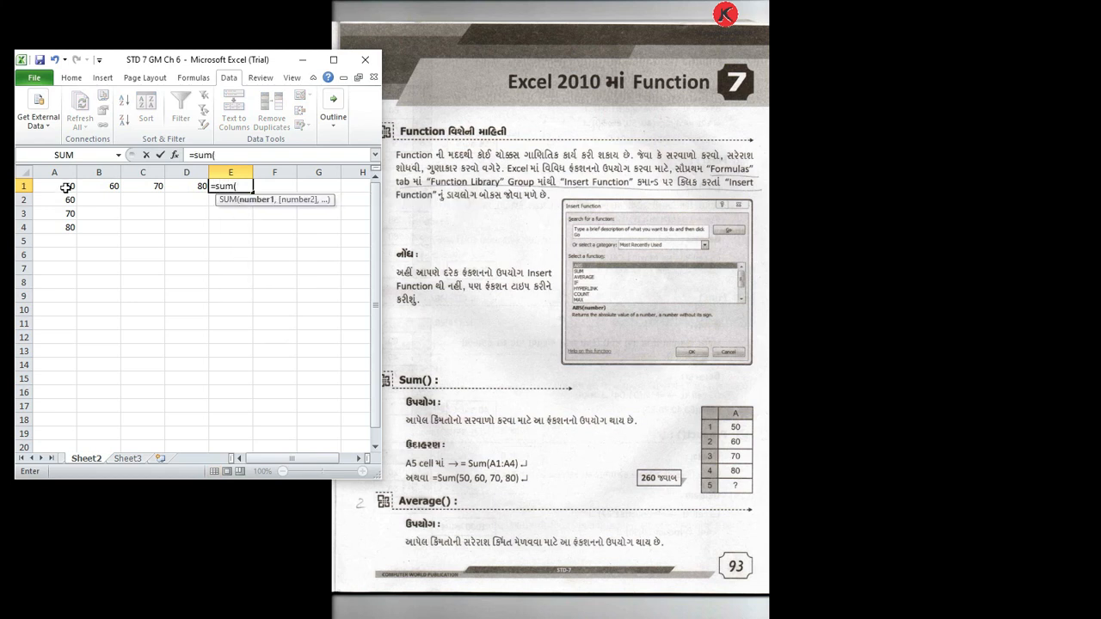
text(a1:d)
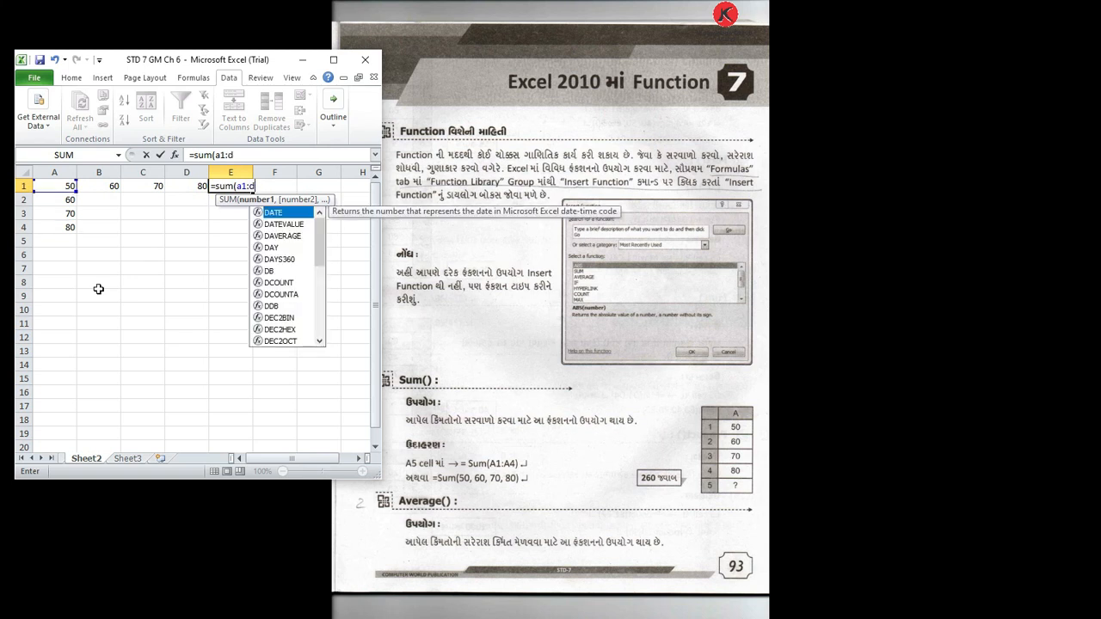
text(1)
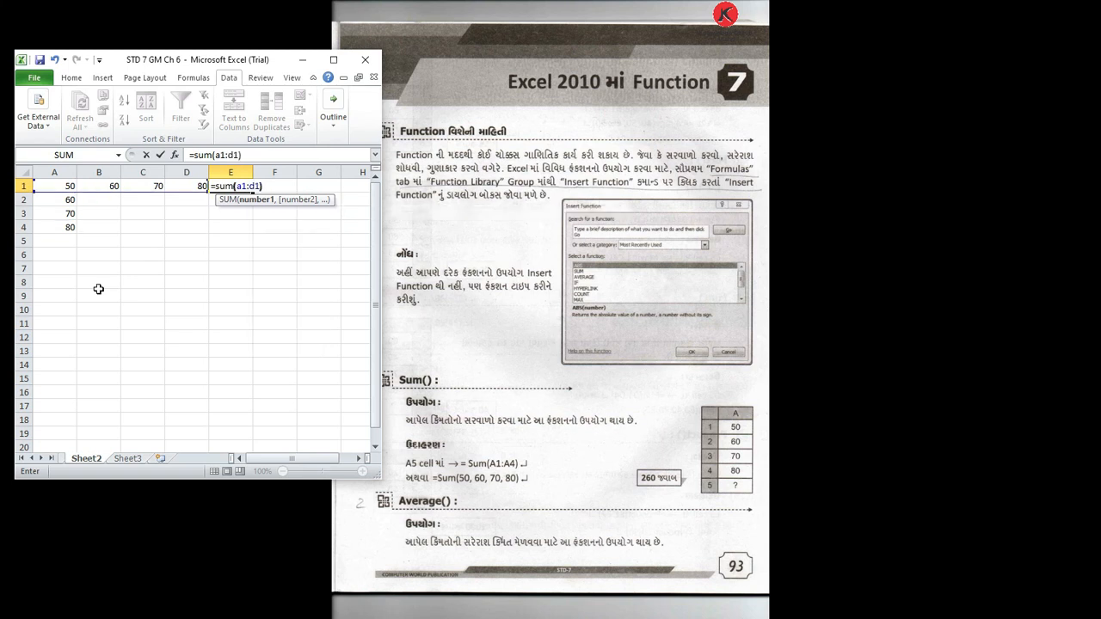
key(Return)
key(Up)
Clear the row sum in E1 and the numbers in D1, C1 and B1
key(Down)
key(Down)
key(Down)
key(Down)
key(Left)
key(Up)
key(Up)
key(Up)
key(Up)
key(Right)
key(Delete)
key(Left)
key(Delete)
key(Left)
key(Delete)
key(Left)
key(Delete)
Add the four column A values in cell A5 with the formula =A1+A2+A3+A4
key(Down)
key(Down)
key(Down)
key(Down)
key(Left)
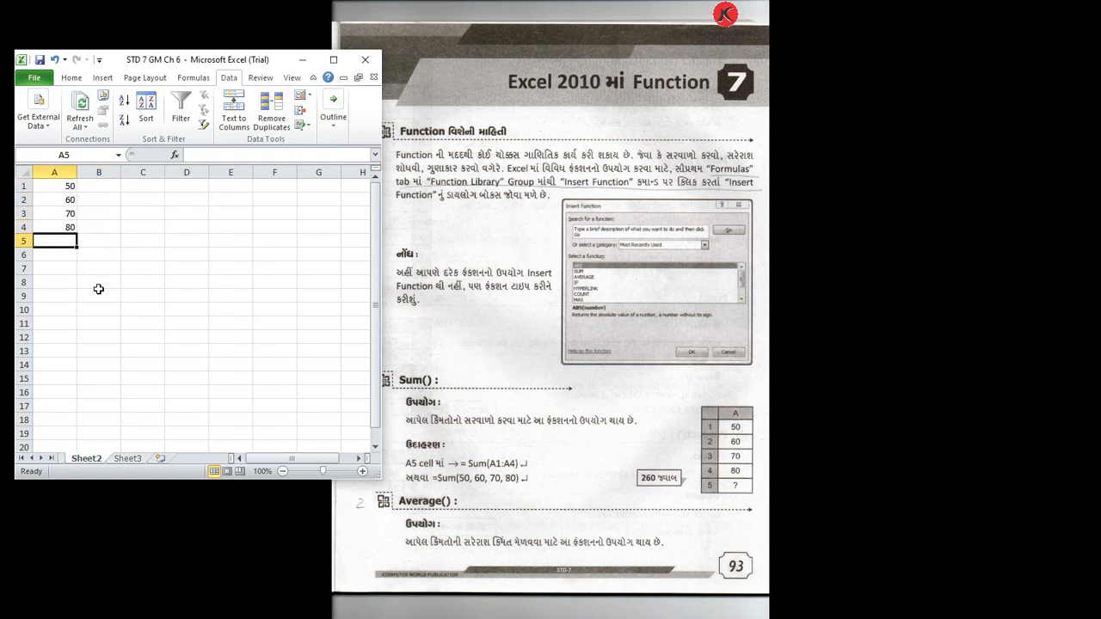
text(=)
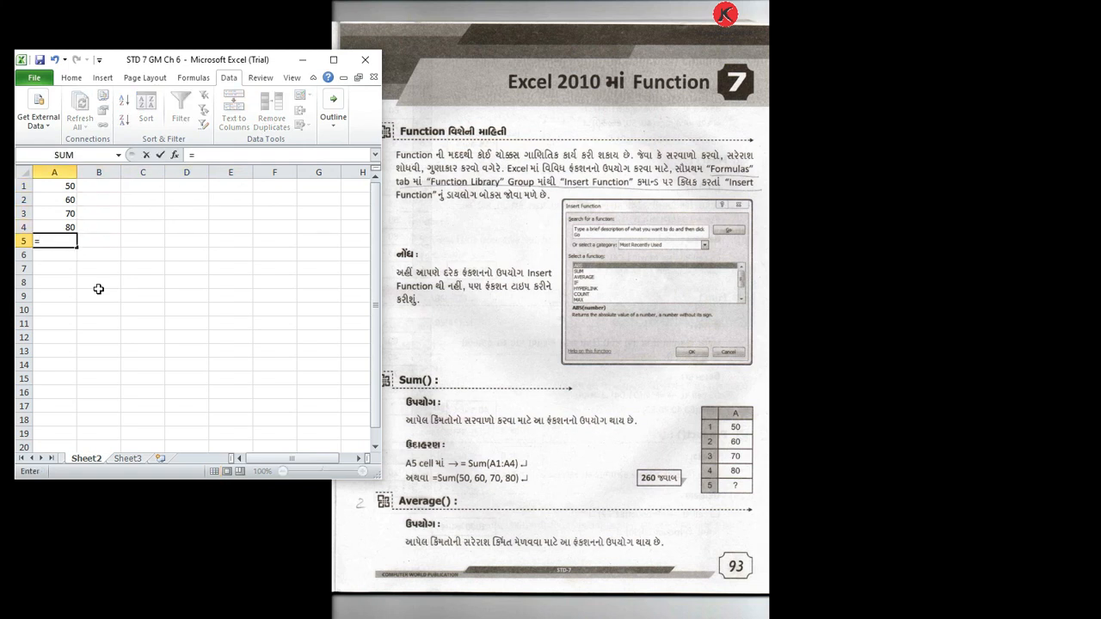
click(50, 187)
text(+)
click(63, 200)
text(+)
click(62, 216)
text(+)
click(58, 228)
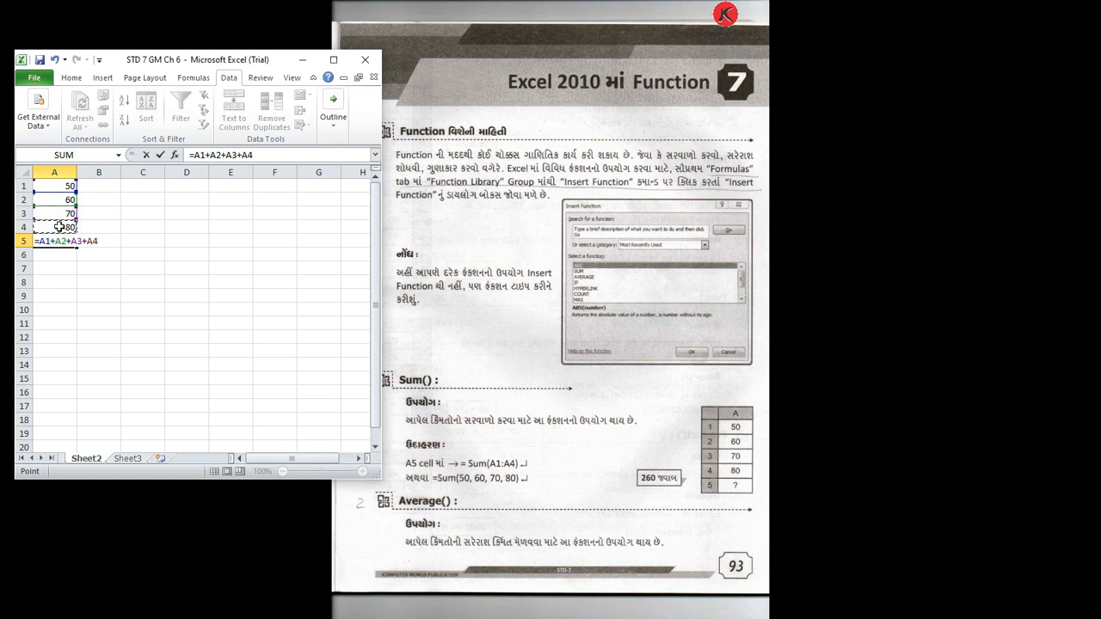
key(Return)
key(Up)
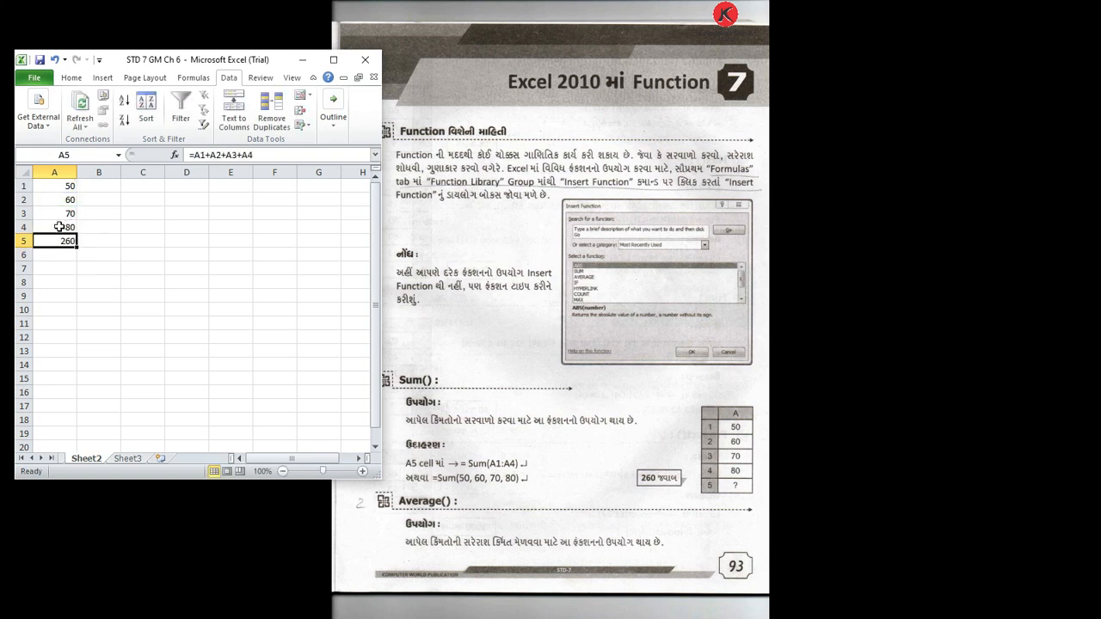
Replace the addition formula in A5 with =SUM(A1:A4), picking the range in the sheet
key(Delete)
text(=sum()
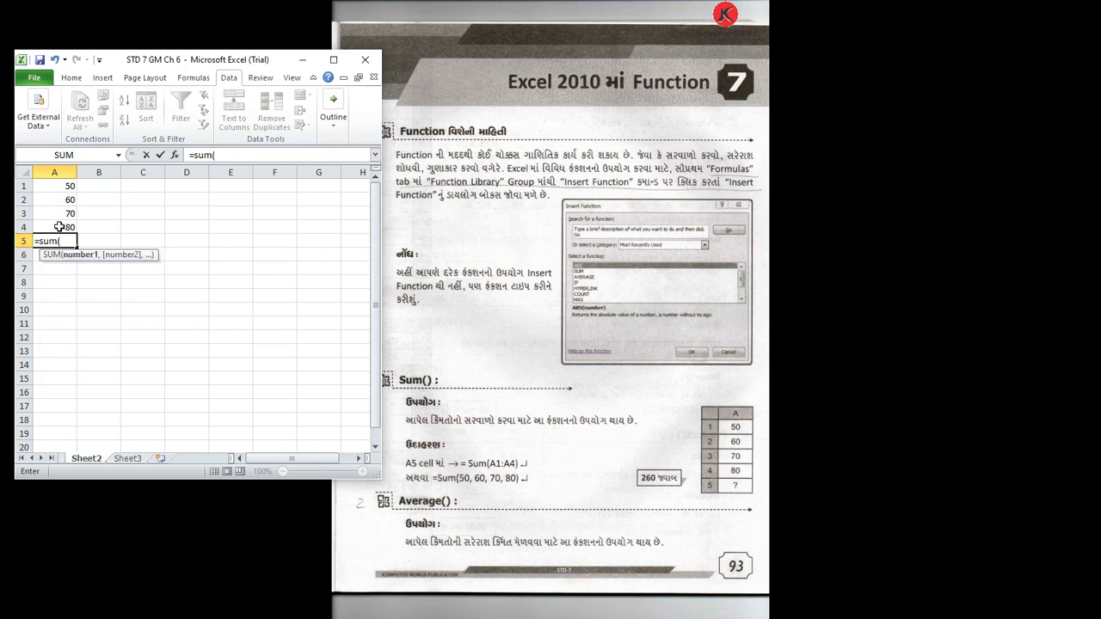
drag(62, 185, 63, 227)
text())
key(Return)
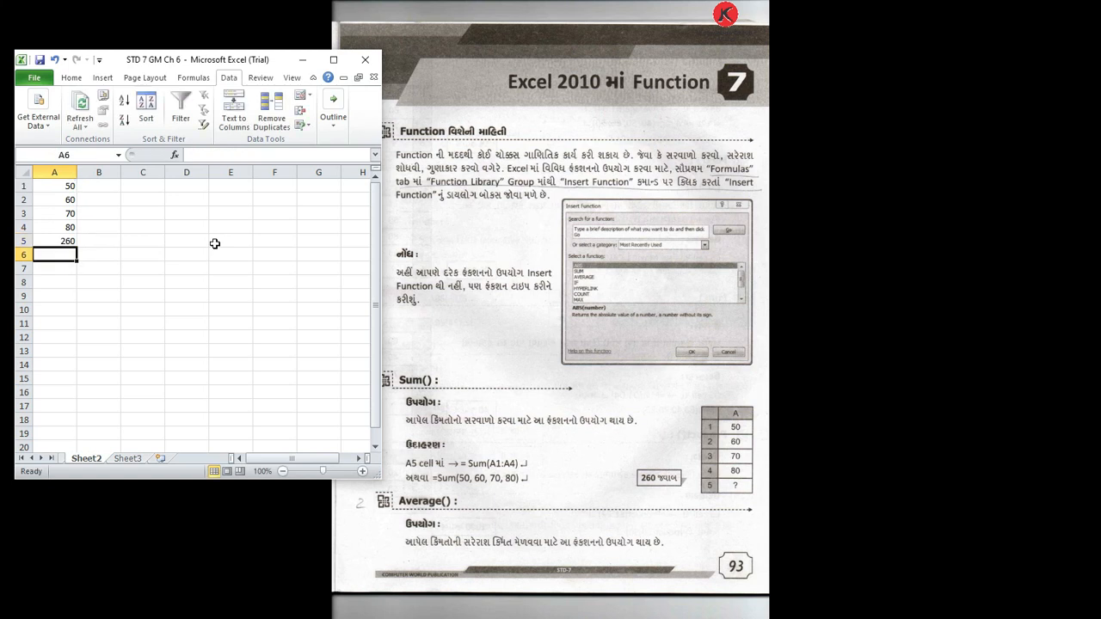
key(Up)
key(Right)
key(Left)
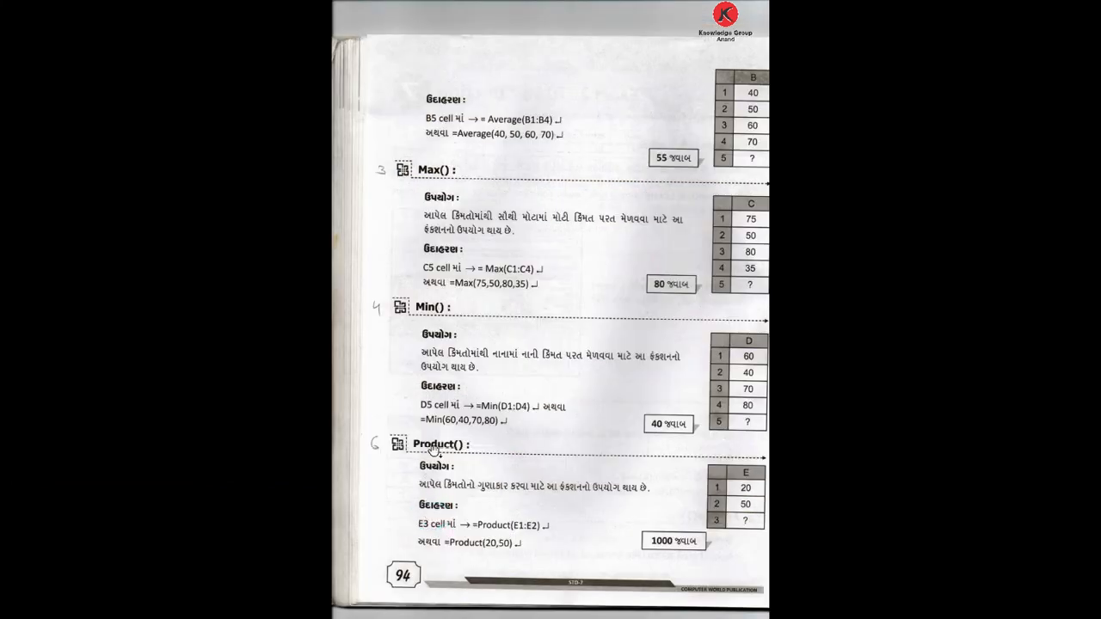
Switch back to the Excel workbook and enter 40, 50, 60 and 70 in cells B1 through B4
key(alt+Tab)
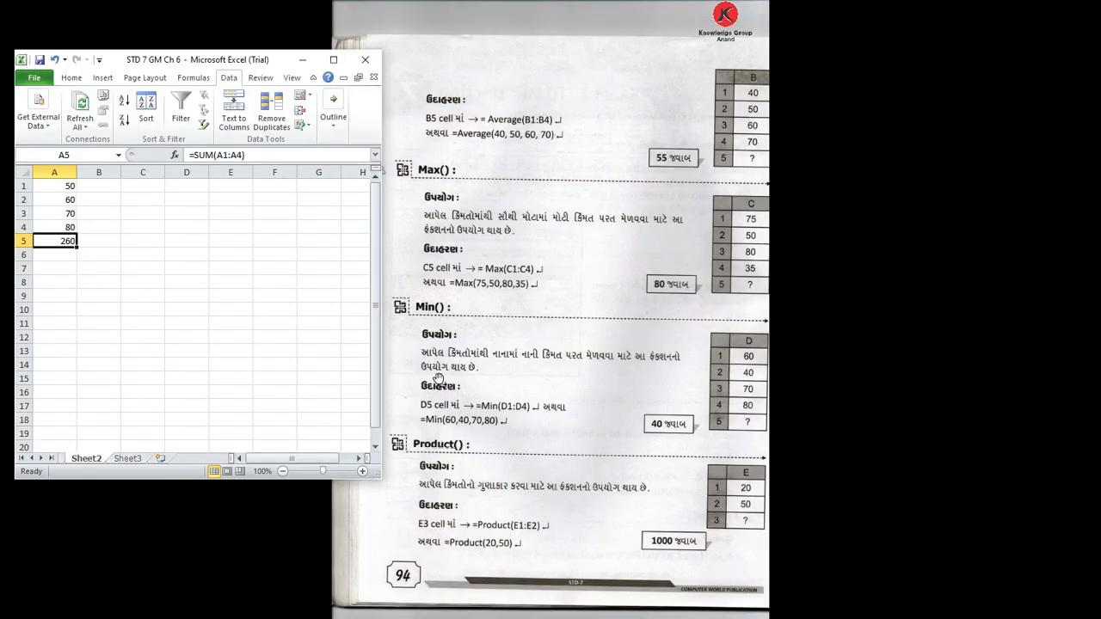
click(105, 188)
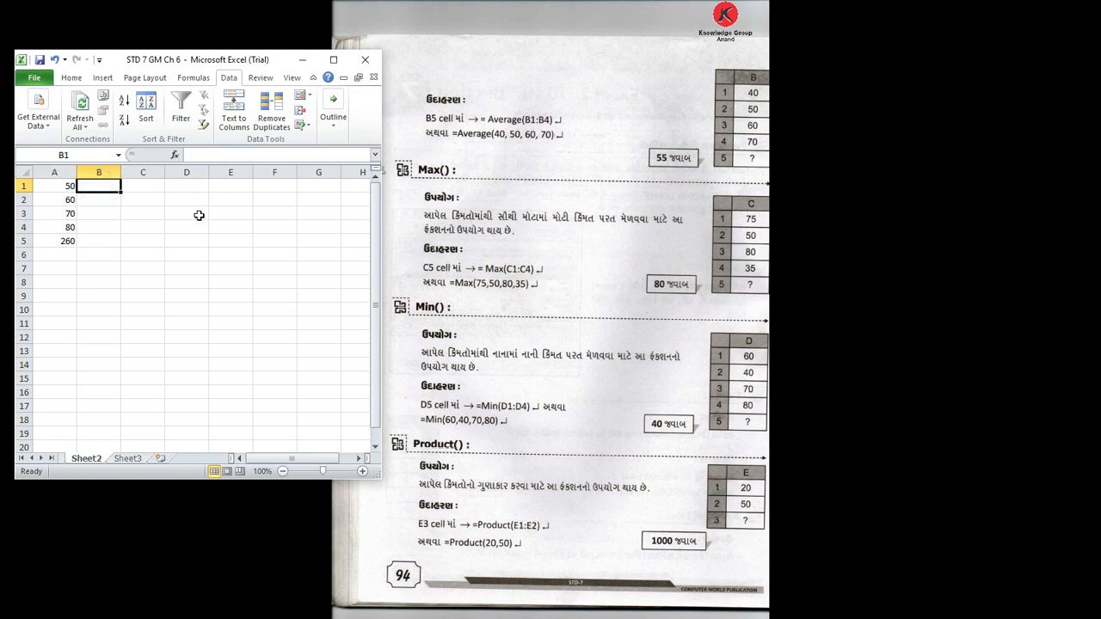
text(40)
key(Return)
text(50)
key(Return)
text(60)
key(Return)
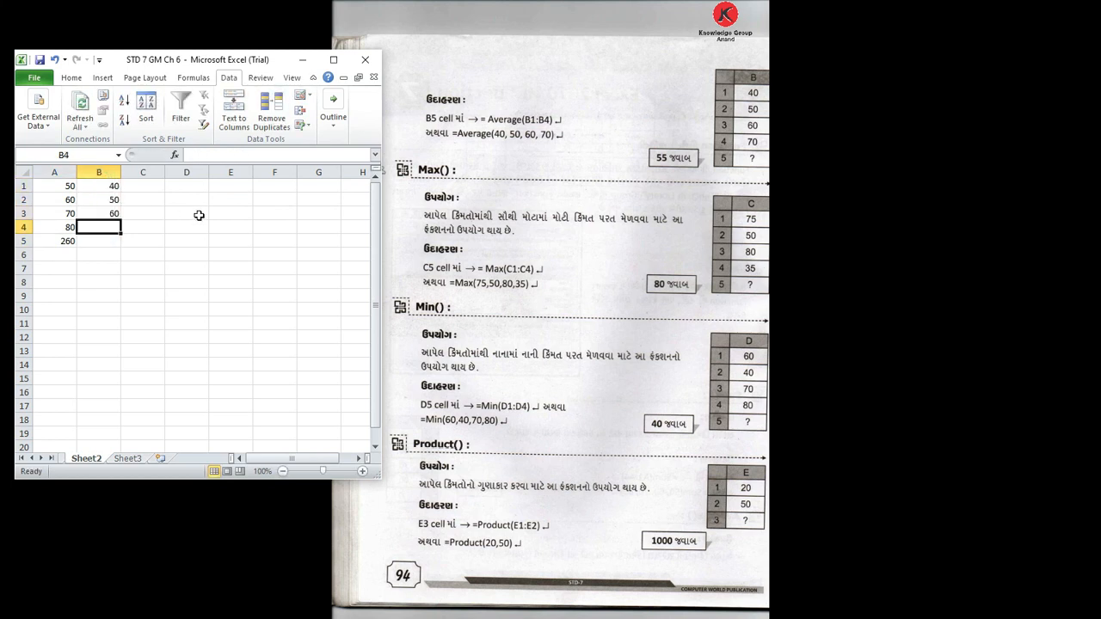
text(70)
key(Return)
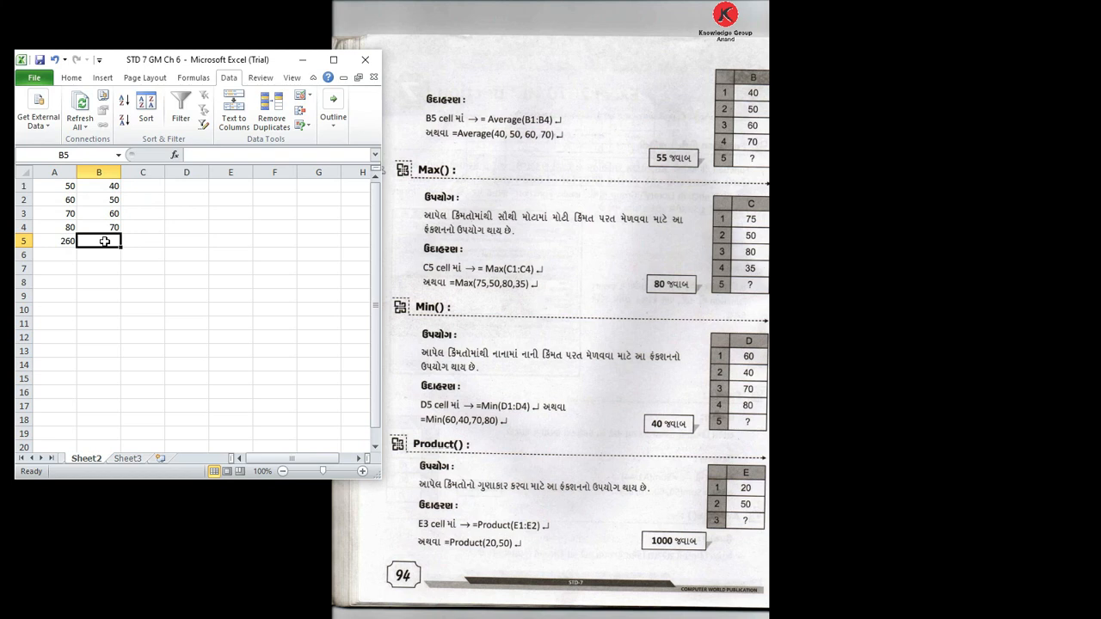
Calculate the average of the column B values in cell B5 with =AVERAGE(B1:B4)
text(=)
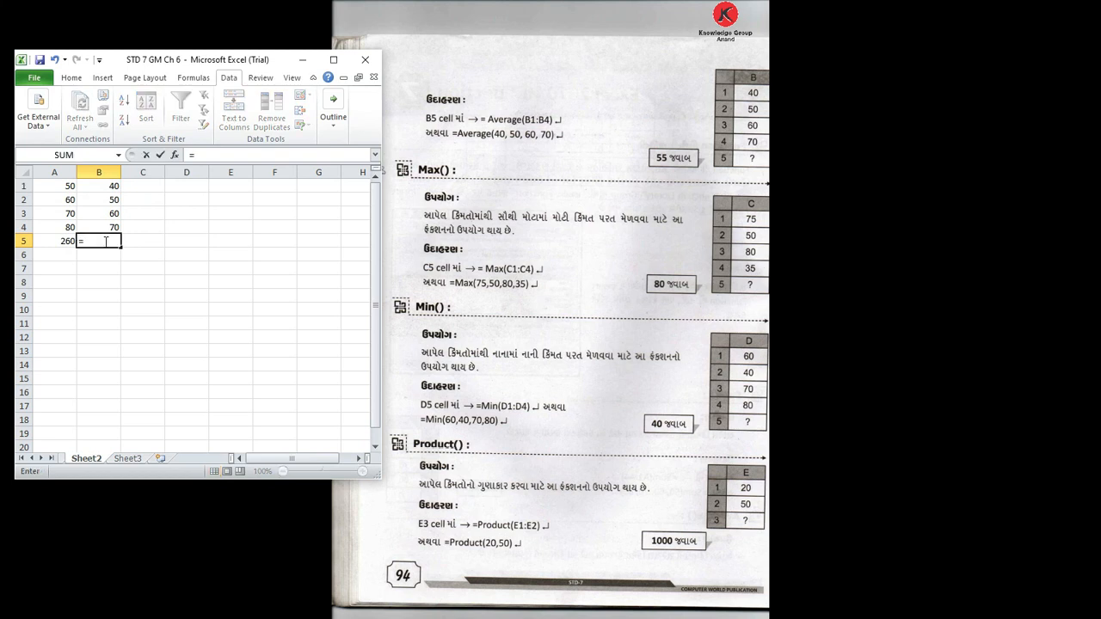
text(average)
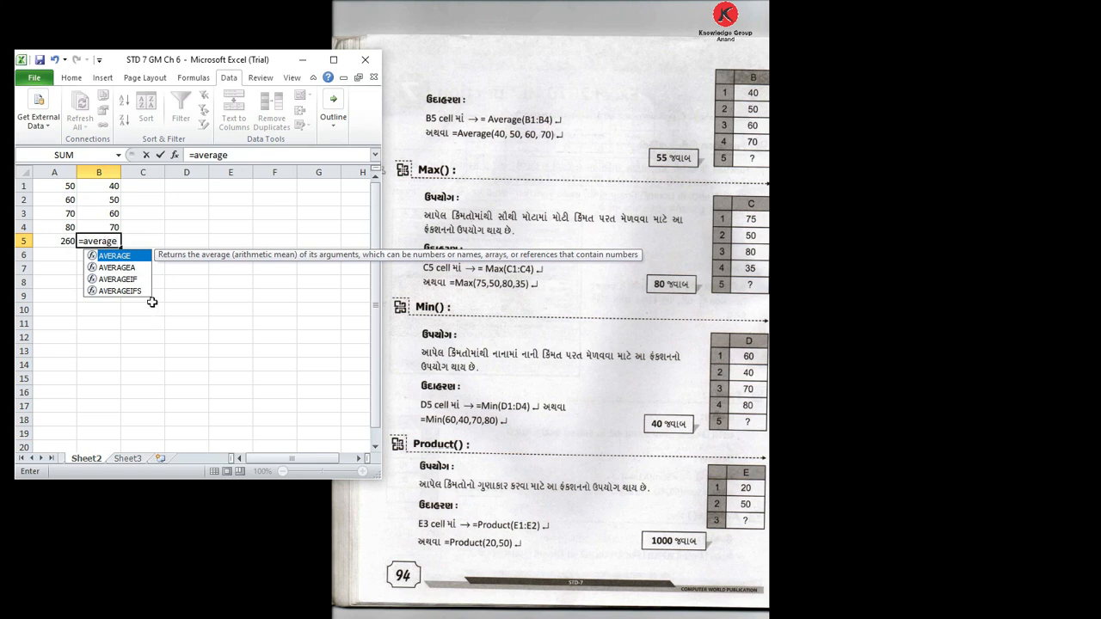
text(()
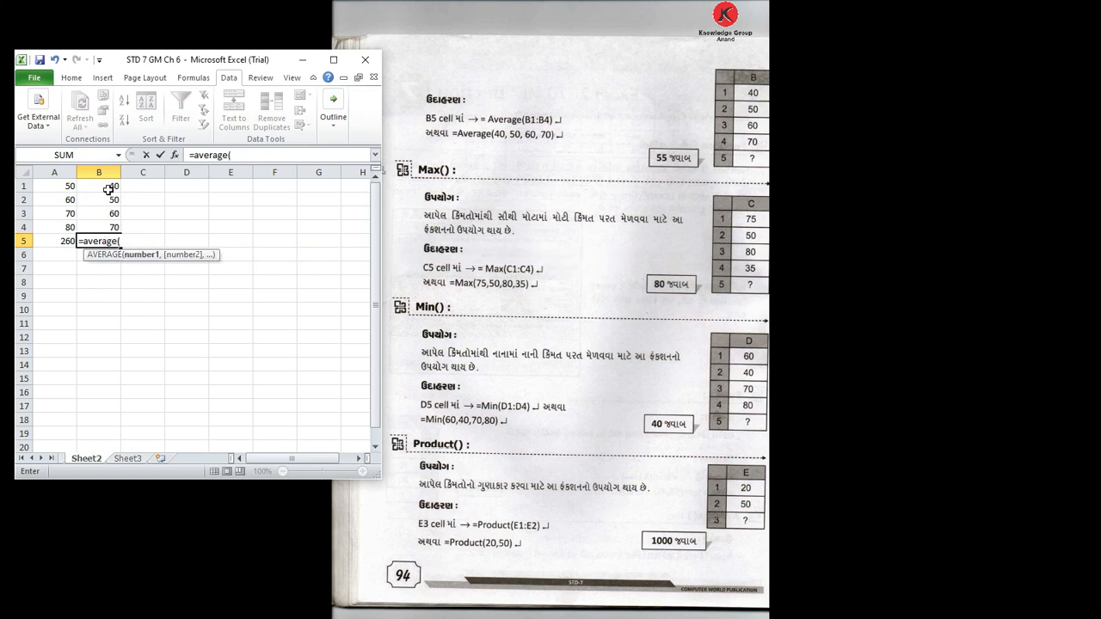
click(108, 188)
key(F8)
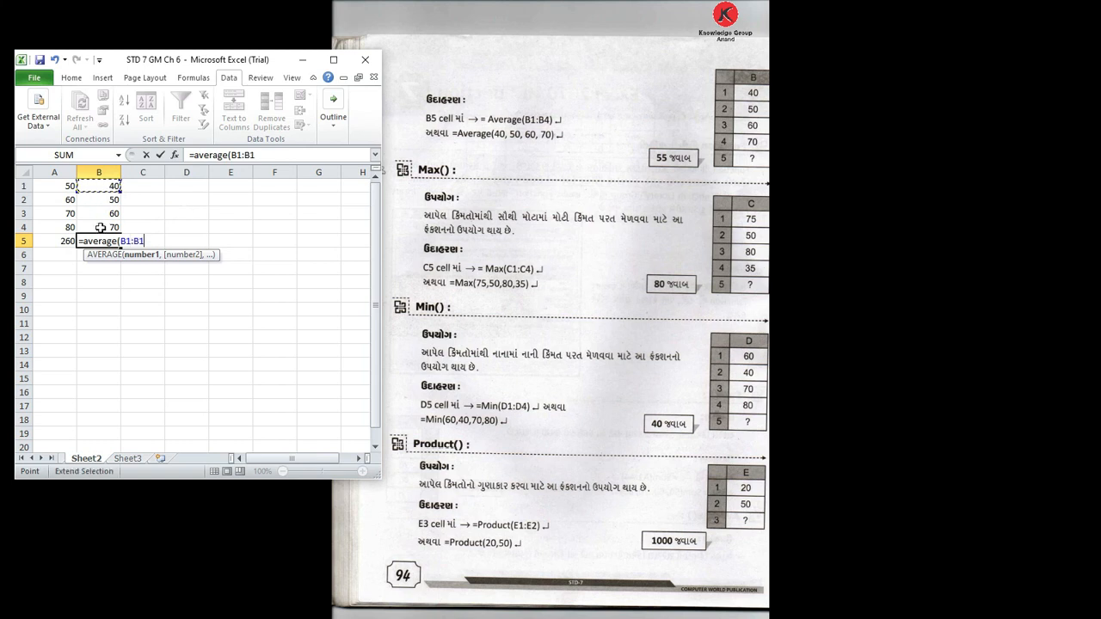
text(b4)
key(BackSpace)
key(BackSpace)
key(BackSpace)
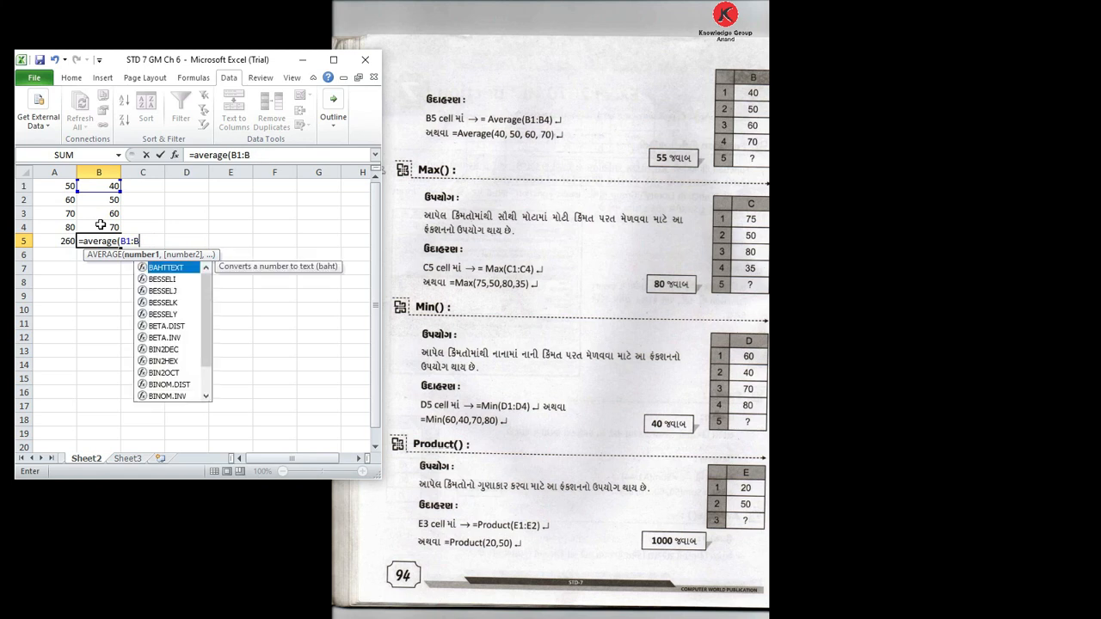
text(4)
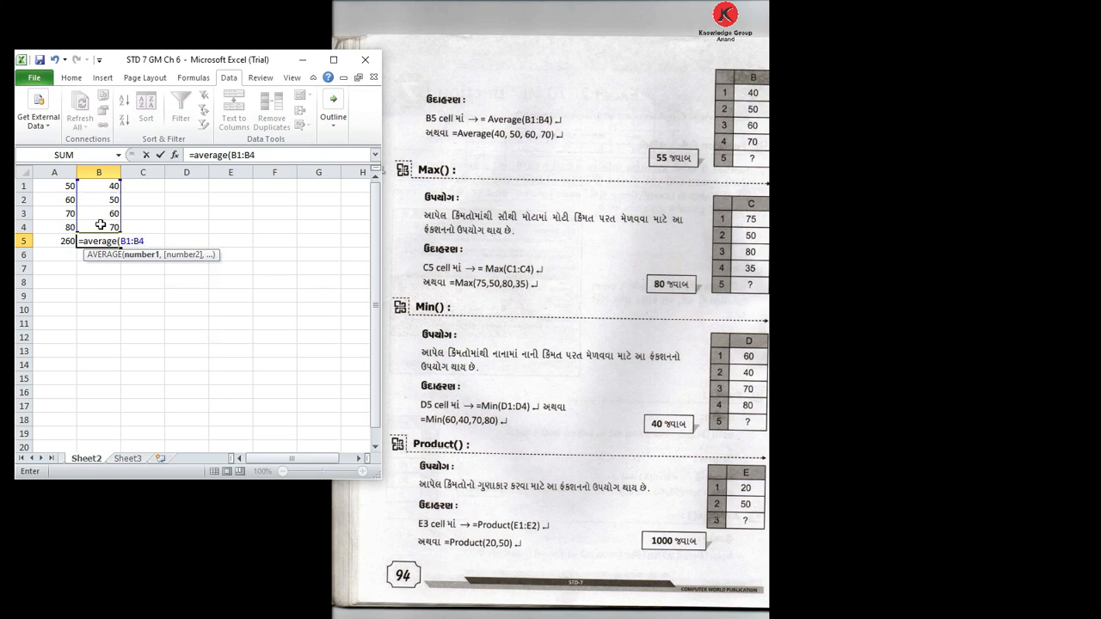
key(Return)
click(104, 240)
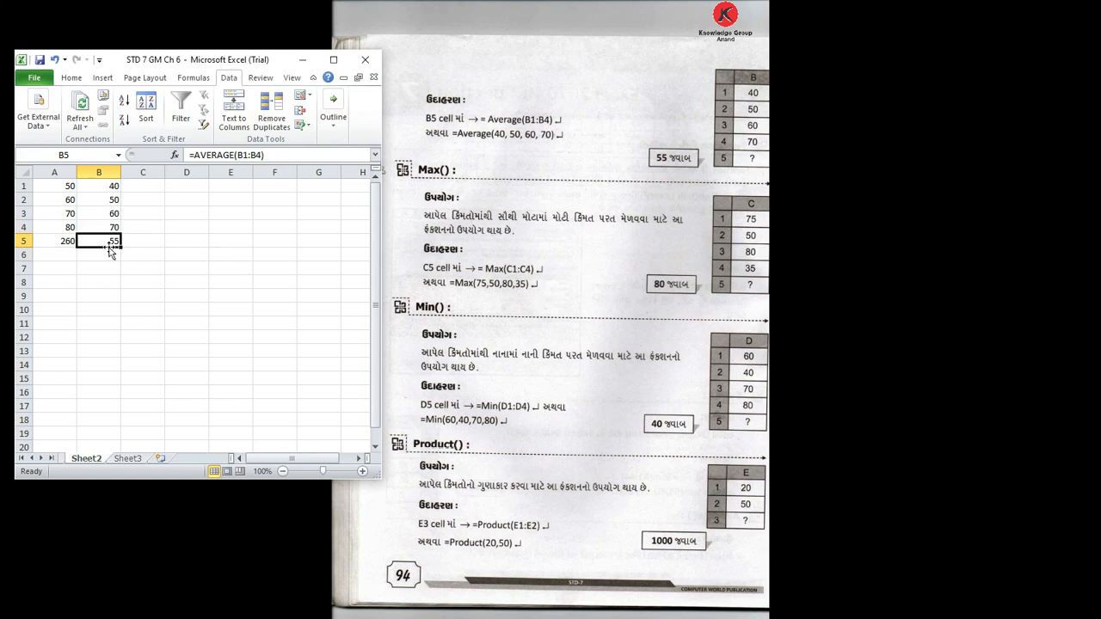
Insert a row above row 1 and enter the headings Sum, Average and Max in A1 through C1
click(23, 186)
right_click(24, 186)
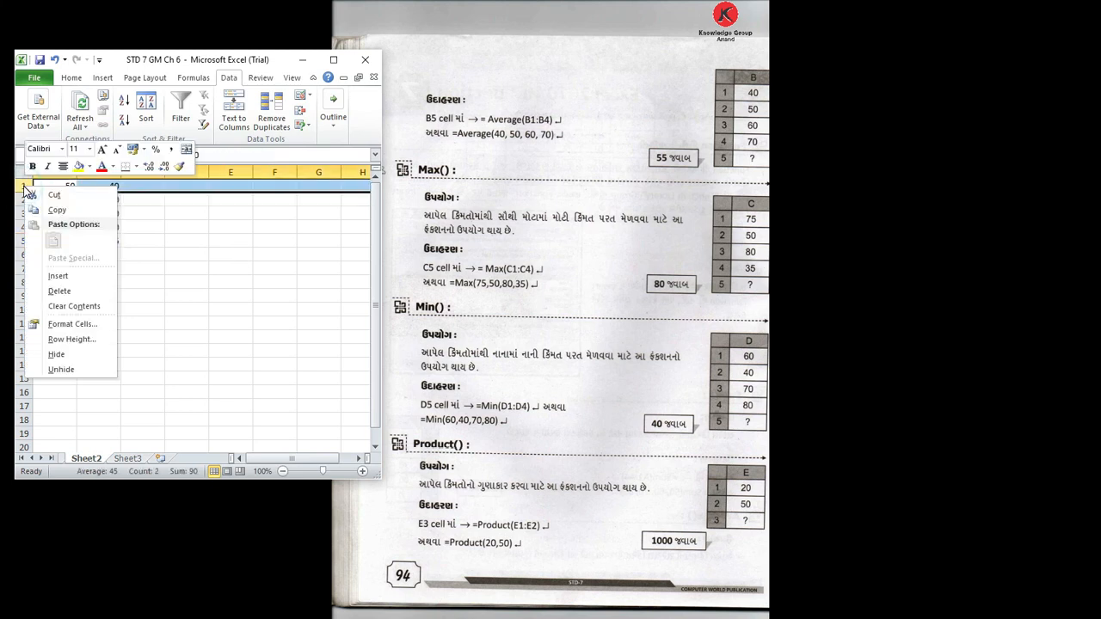
click(58, 275)
click(56, 186)
text(Sum)
key(Tab)
text(Average)
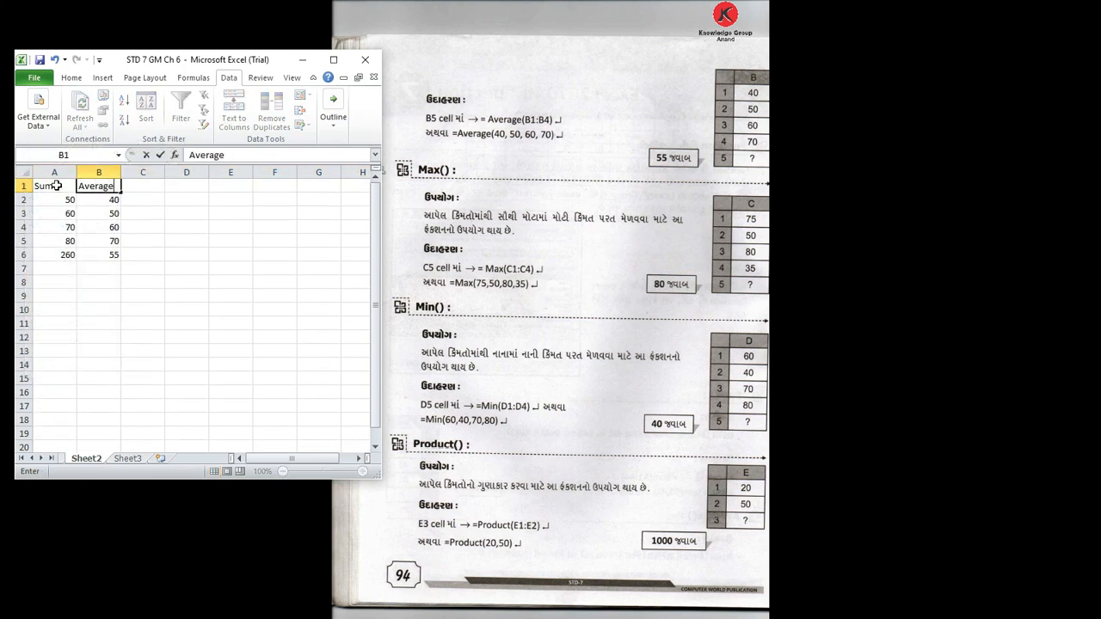
key(Tab)
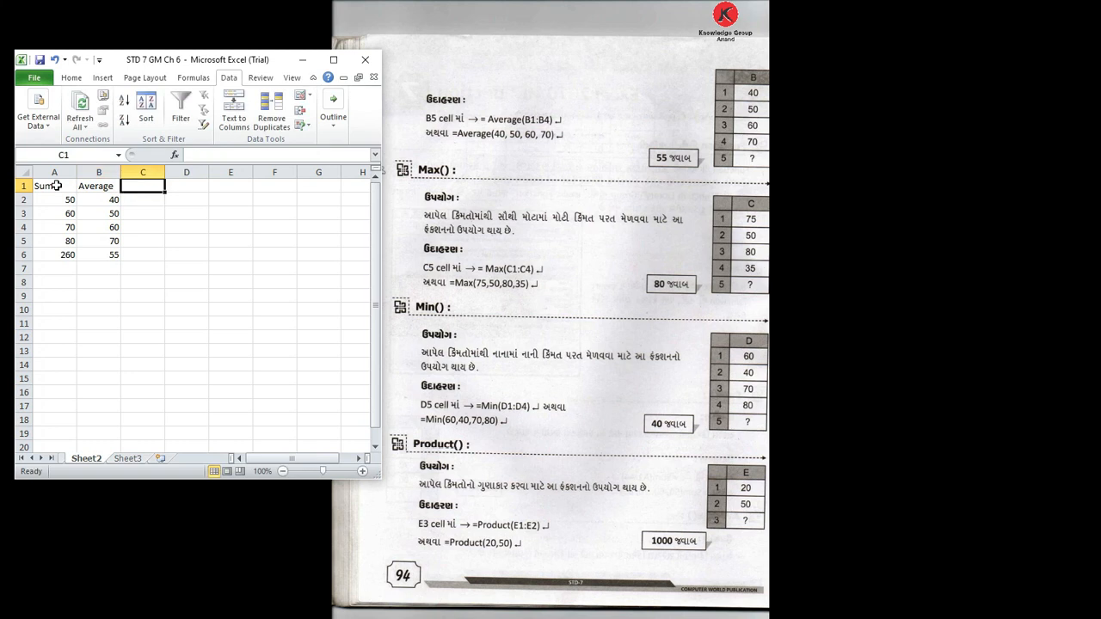
text(Max)
key(Return)
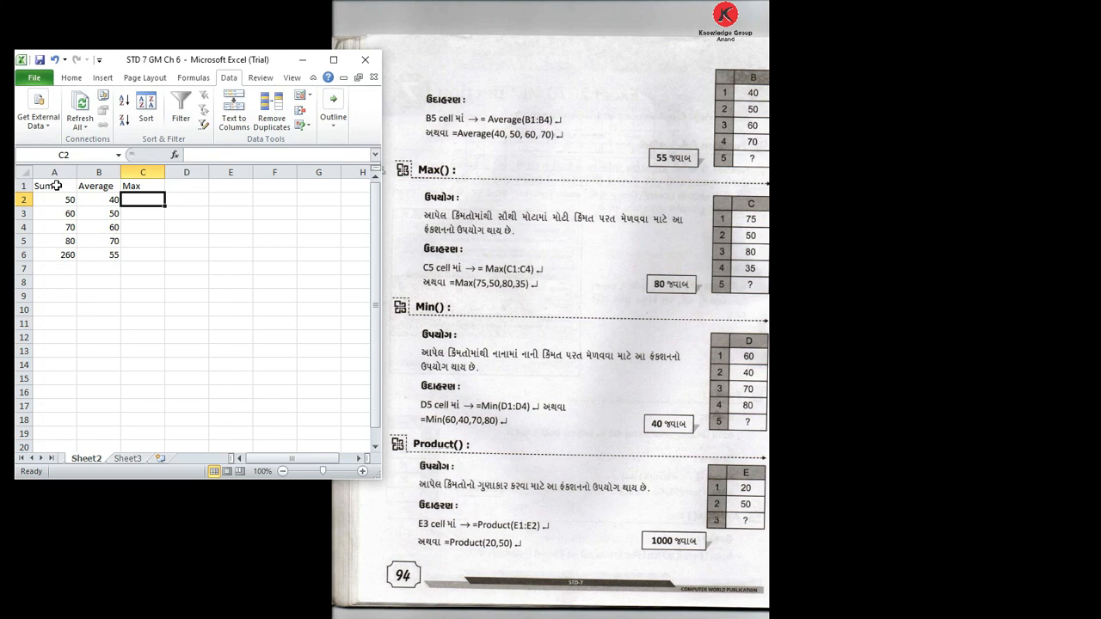
Enter 75, 50, 80 and 35 under the Max heading in cells C2 through C5
text(75)
key(Return)
text(50)
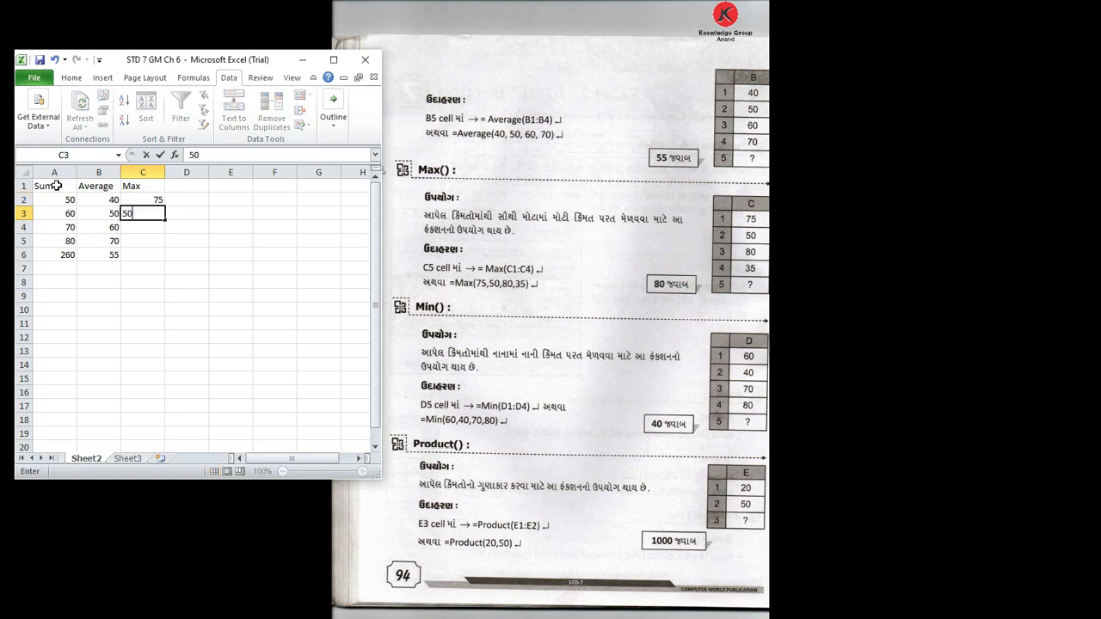
key(Return)
text(80)
key(Return)
text(35)
key(Return)
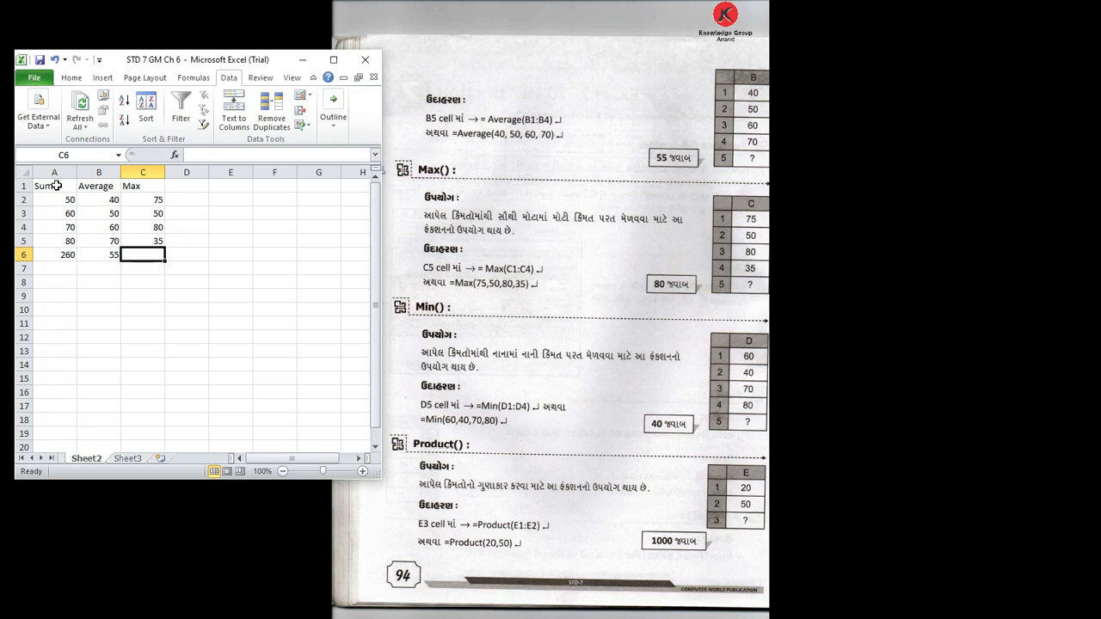
Find the largest of the Max column values in cell C6 with =MAX(C2:C5)
text(=)
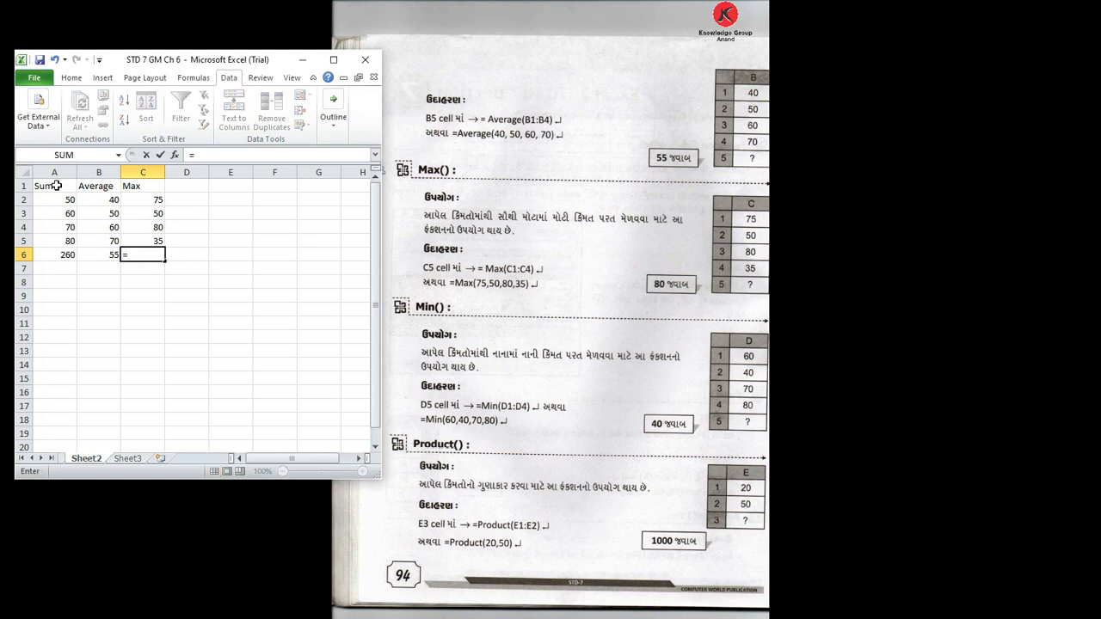
text(max()
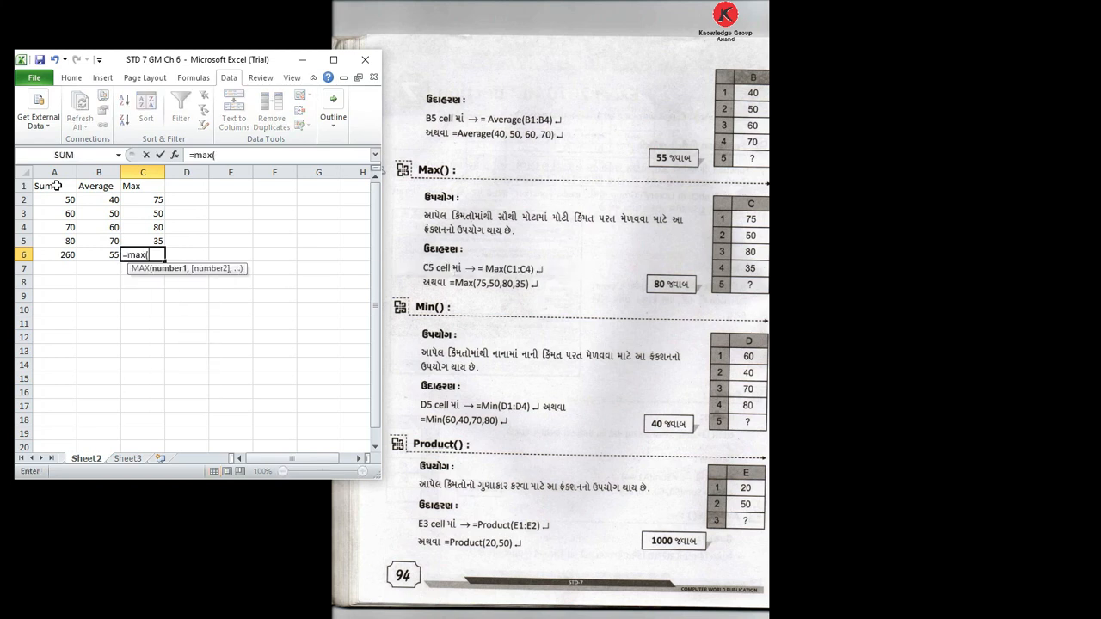
click(148, 201)
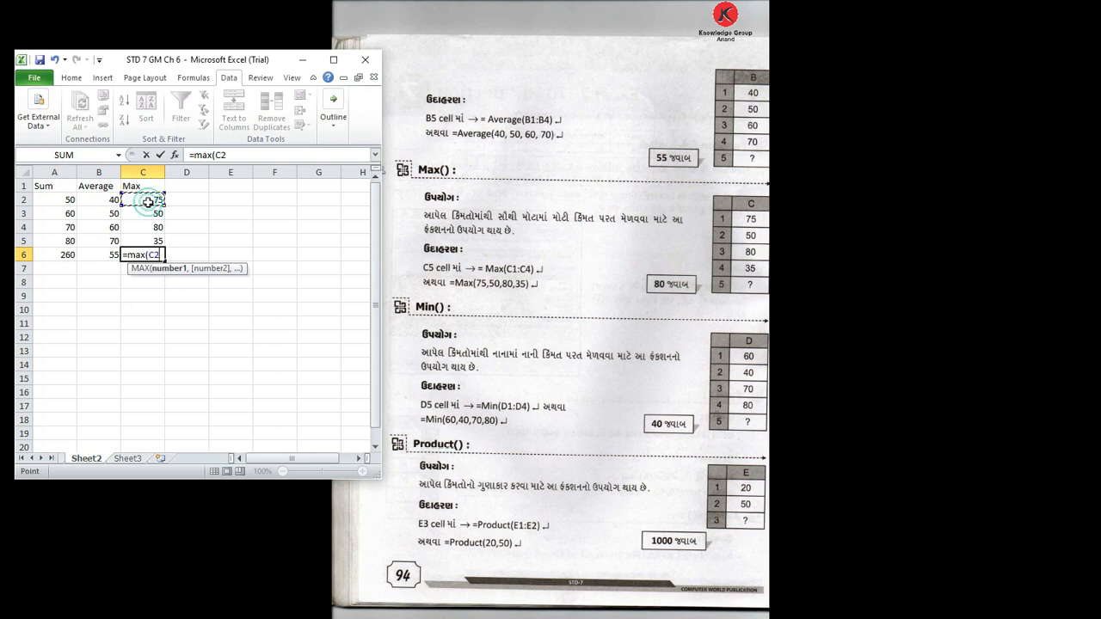
text(:)
click(148, 201)
text(c4)
key(BackSpace)
key(BackSpace)
key(BackSpace)
text(4)
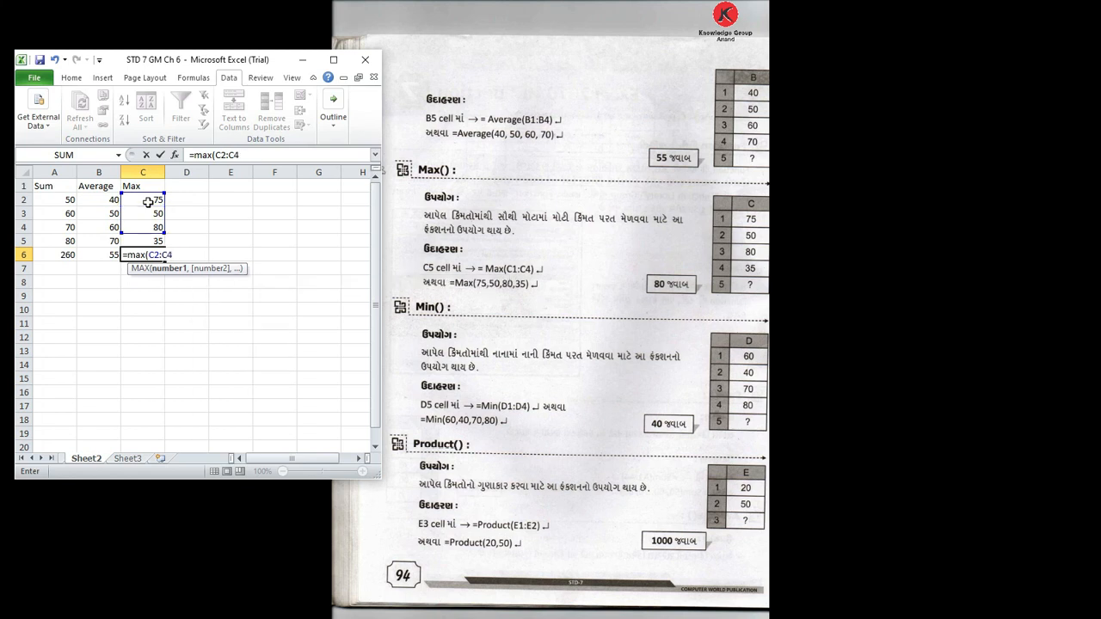
key(BackSpace)
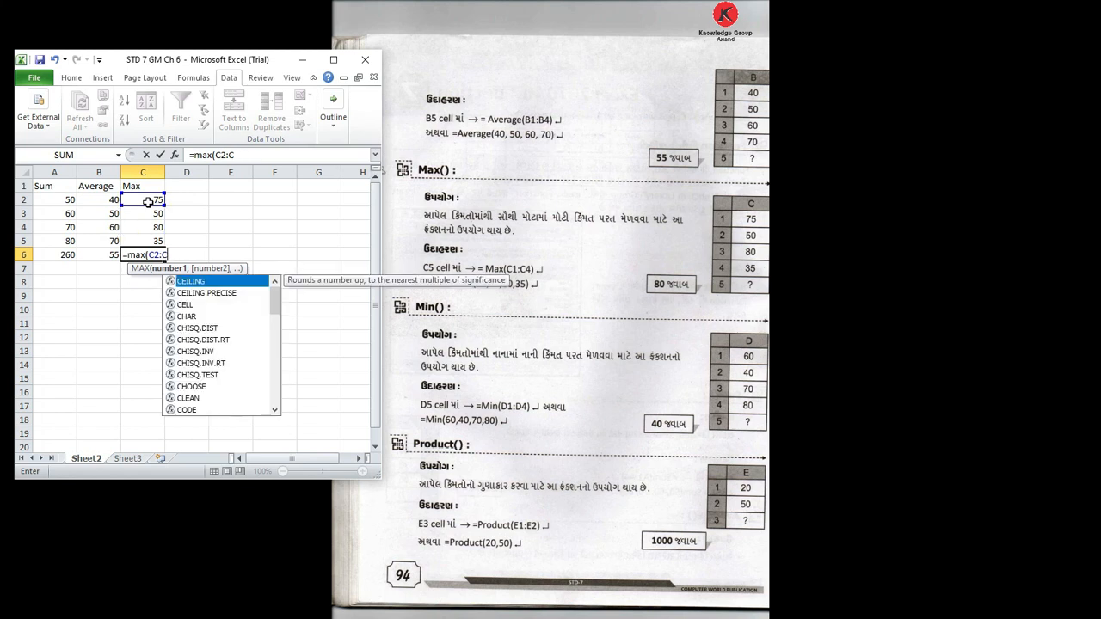
text(5)
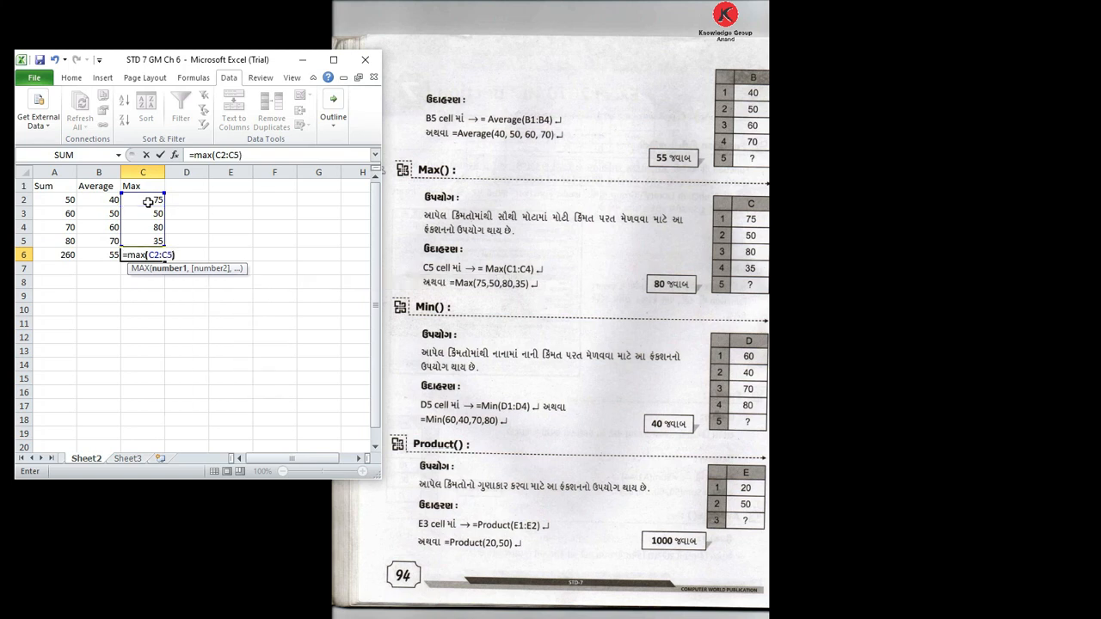
key(Return)
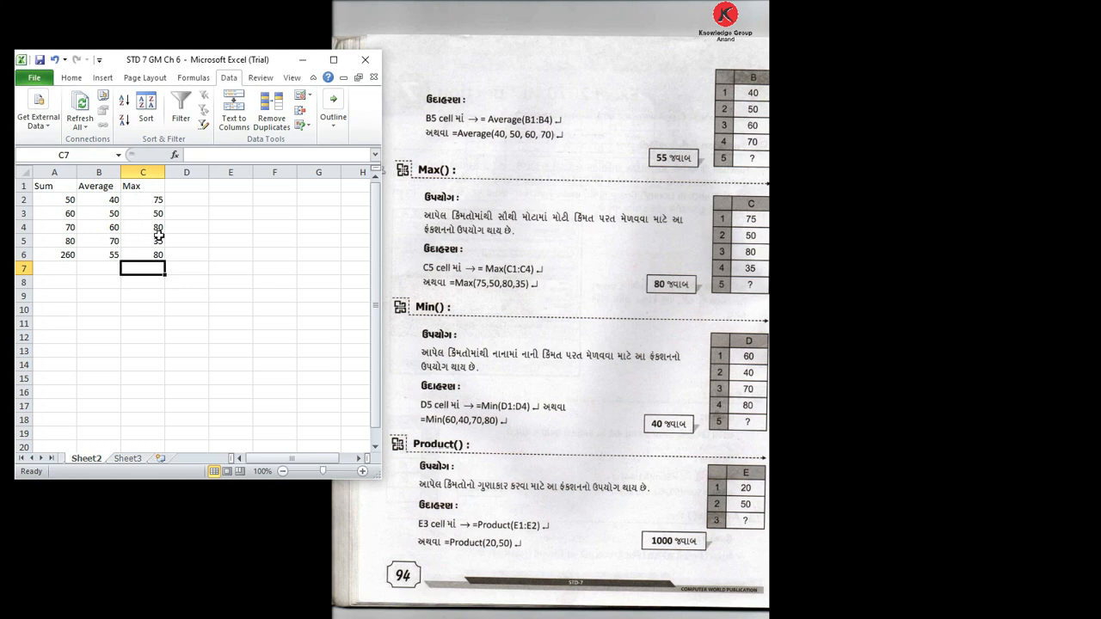
Enter the heading Min in D1 and the values 60, 40, 70 and 80 in cells D2 through D5
click(183, 184)
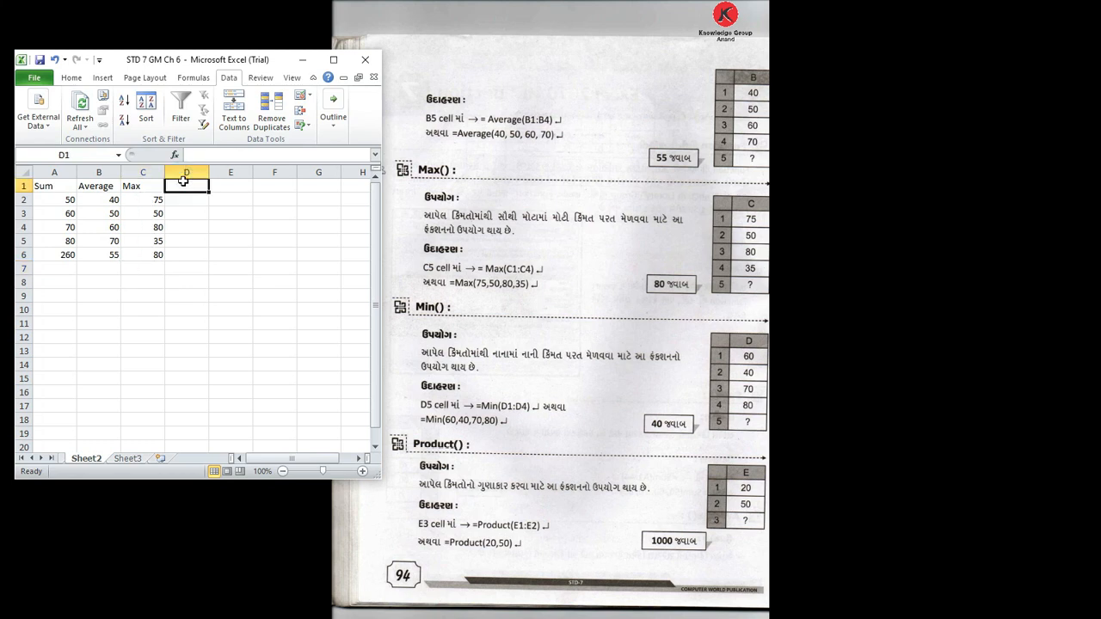
text(Min)
key(Return)
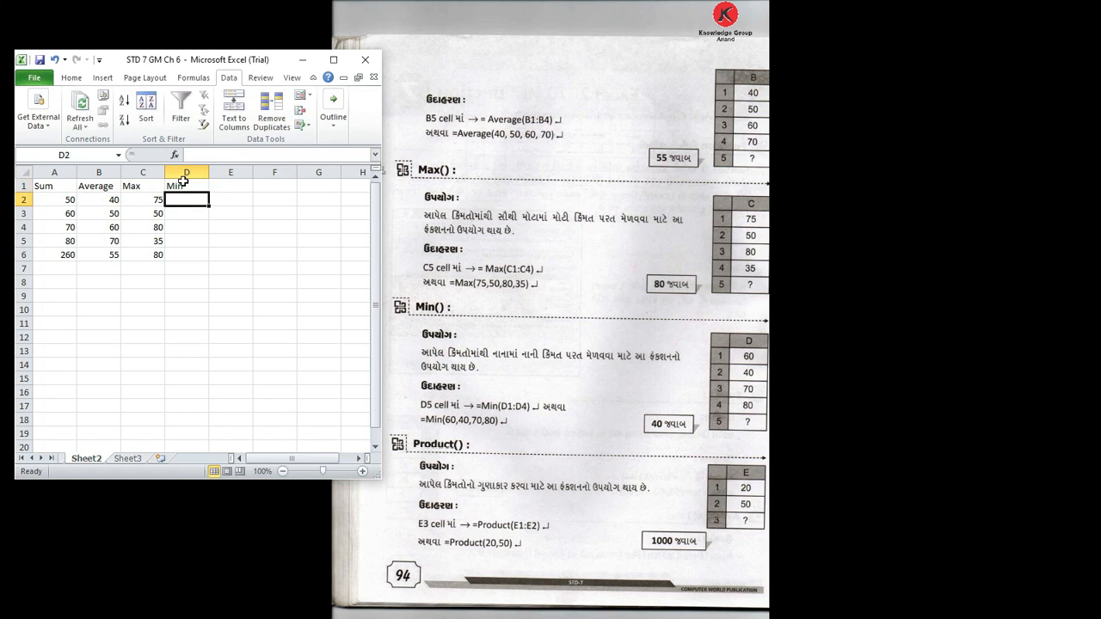
text(60)
key(Return)
text(40)
key(Return)
text(70)
key(Return)
text(80)
key(Return)
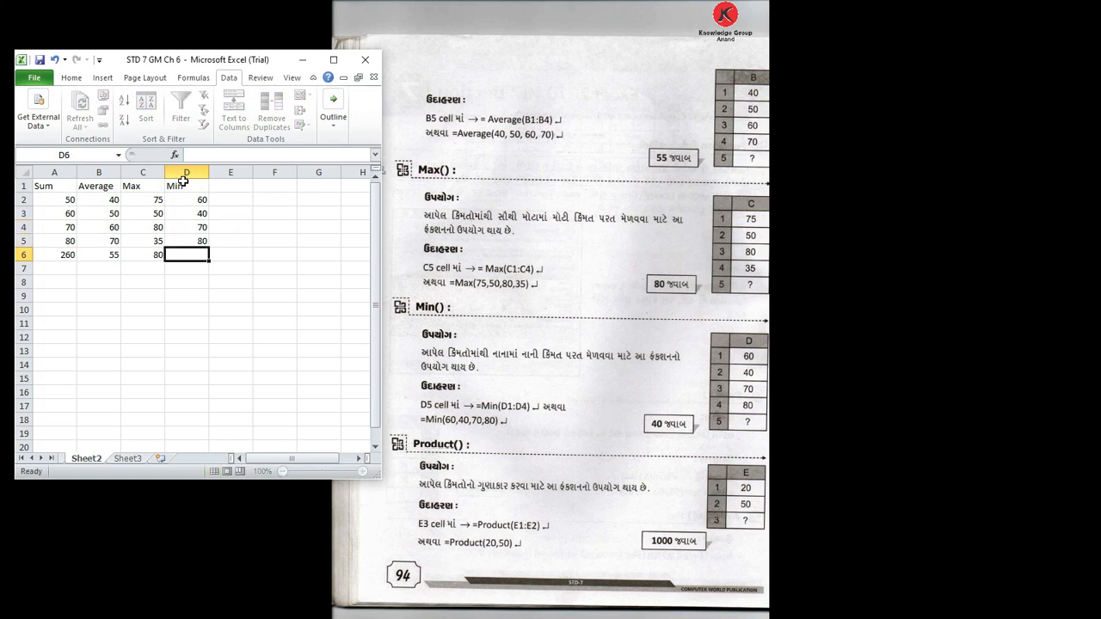
Find the smallest of the Min column values in cell D6 with =MIN(D2:D5)
text(=Min)
key(Tab)
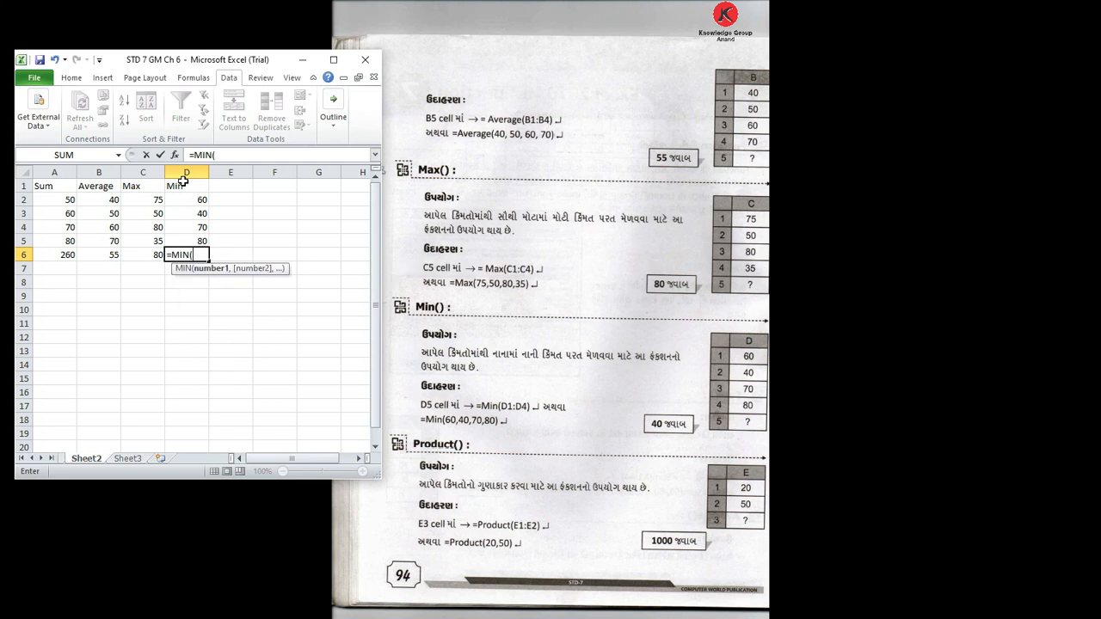
click(183, 199)
drag(183, 198, 185, 244)
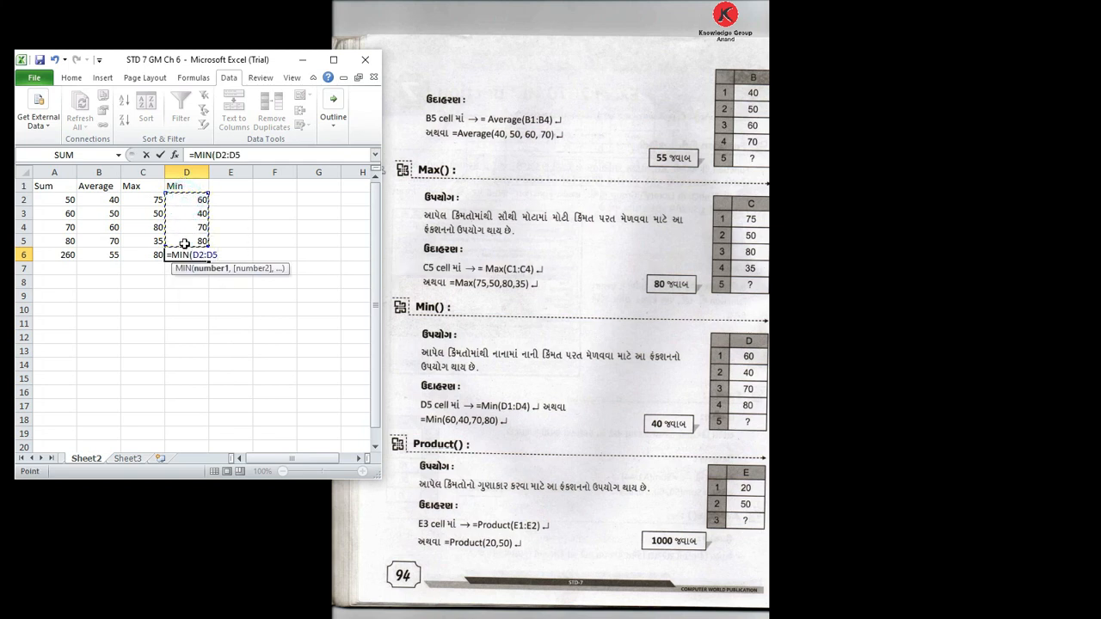
key(Return)
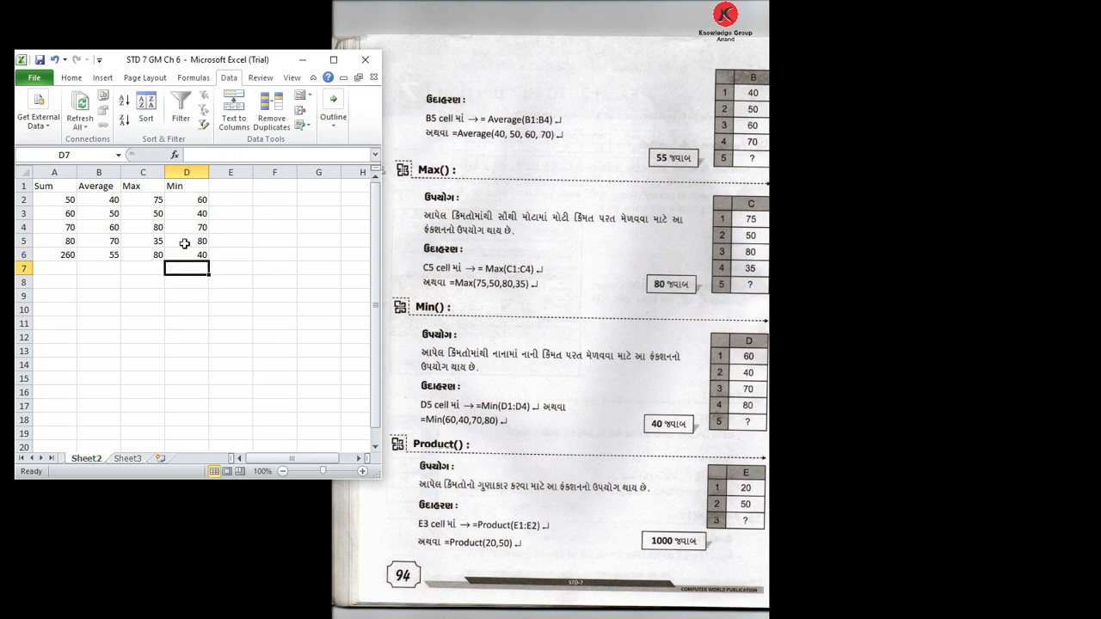
click(205, 256)
drag(204, 198, 196, 238)
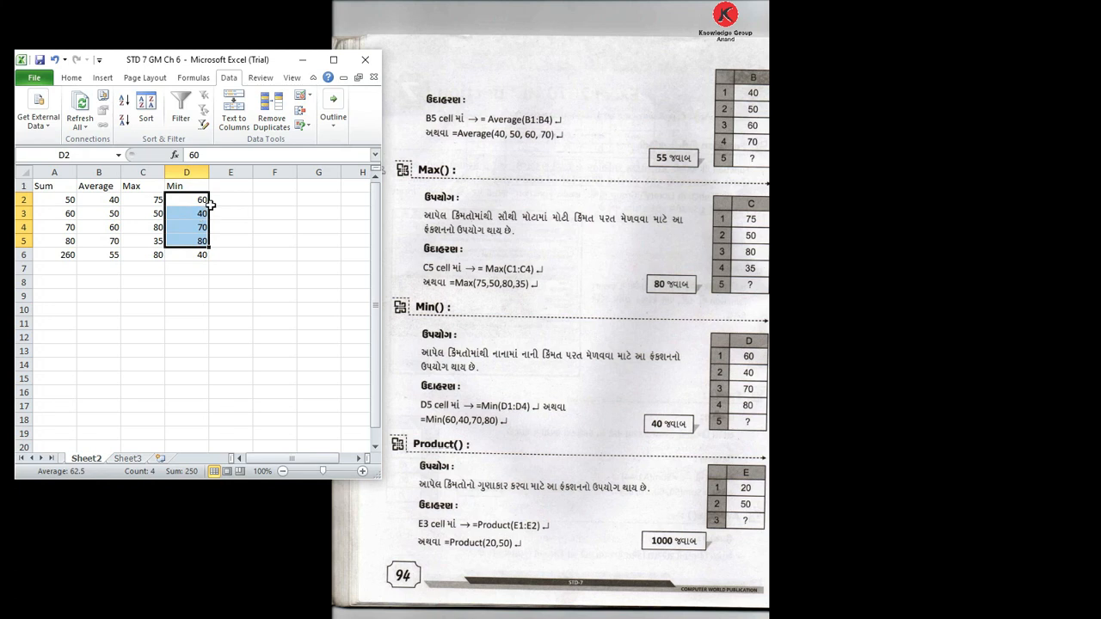
Enter the heading Prodcct in E1 and the values 20 and 50 in cells E2 and E3
click(228, 187)
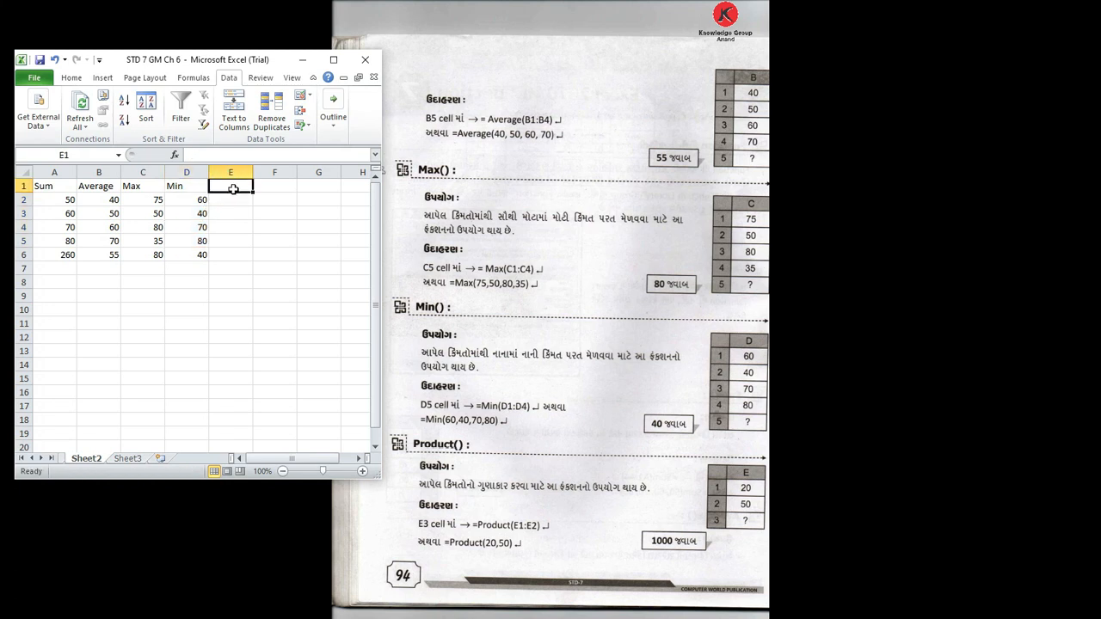
text(Prodct)
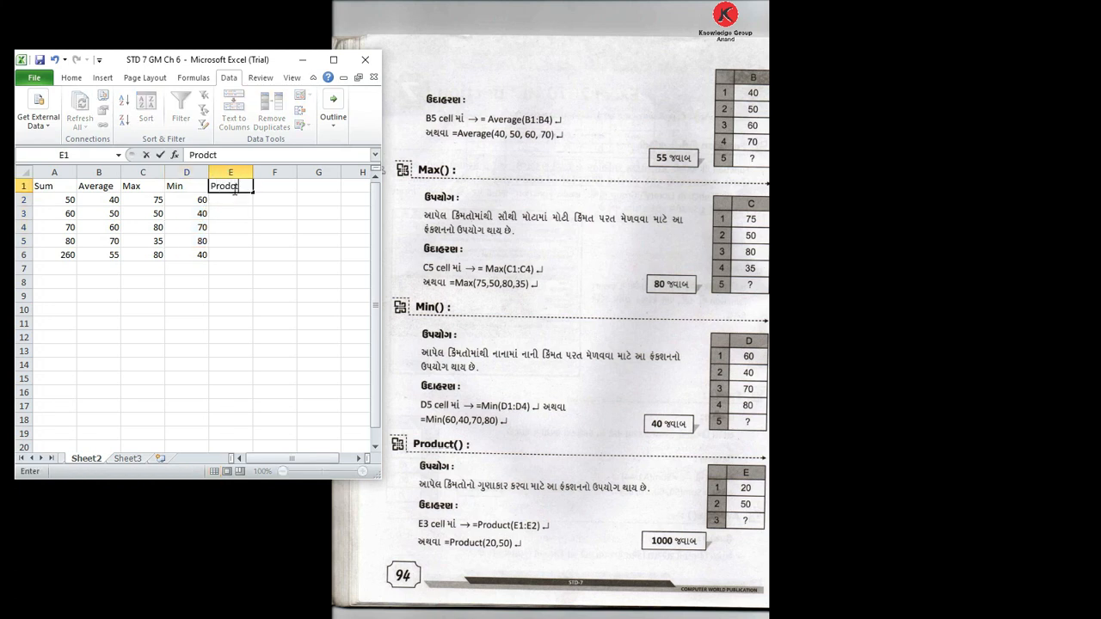
text(ct)
key(Return)
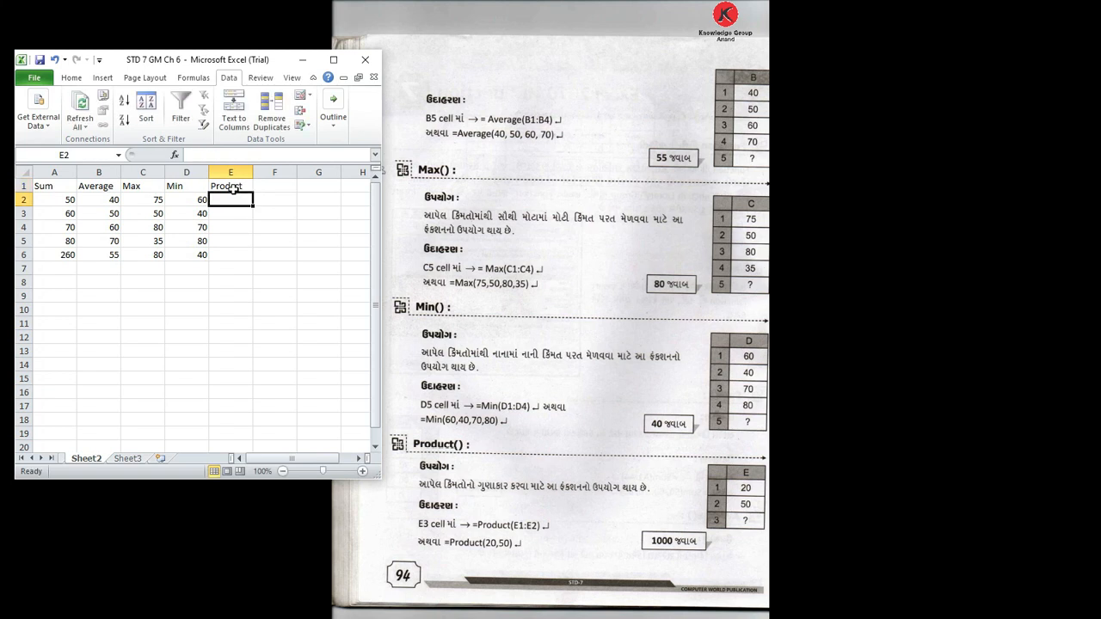
text(20)
key(Return)
text(50)
key(Return)
Multiply the two column E values in cell E6 with =PRODUCT(E2:E3)
key(Down)
key(Down)
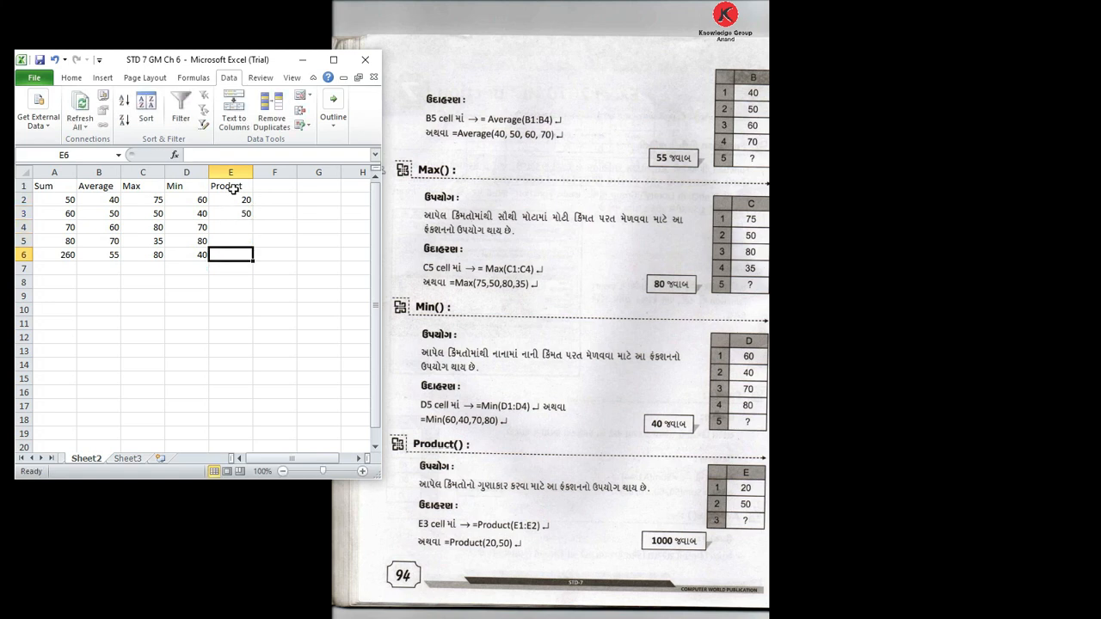
text(=proc)
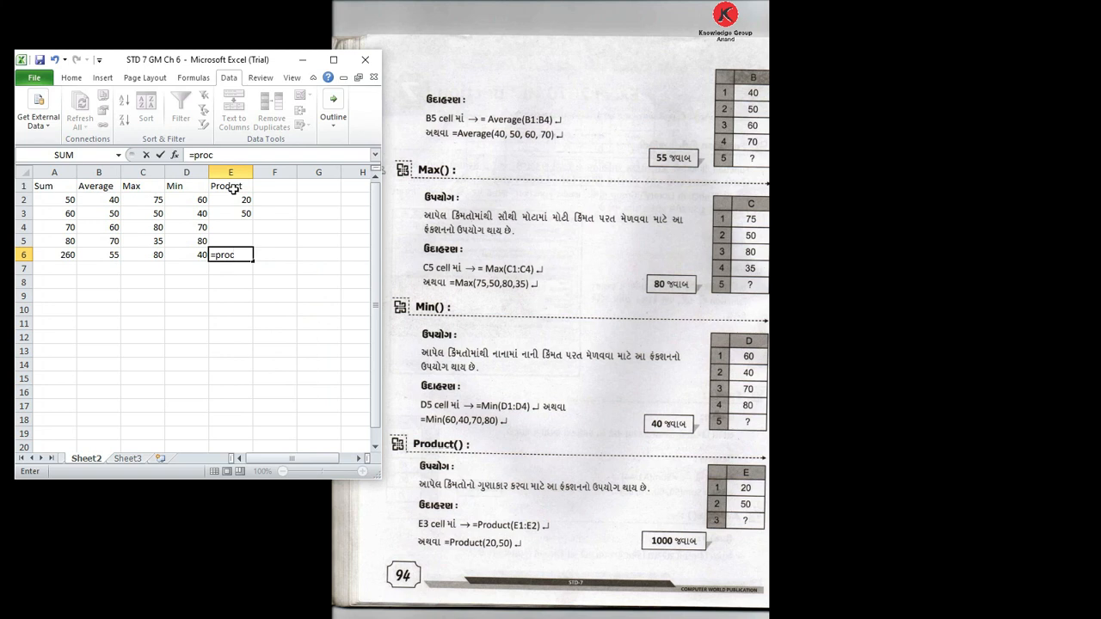
key(BackSpace)
text(d)
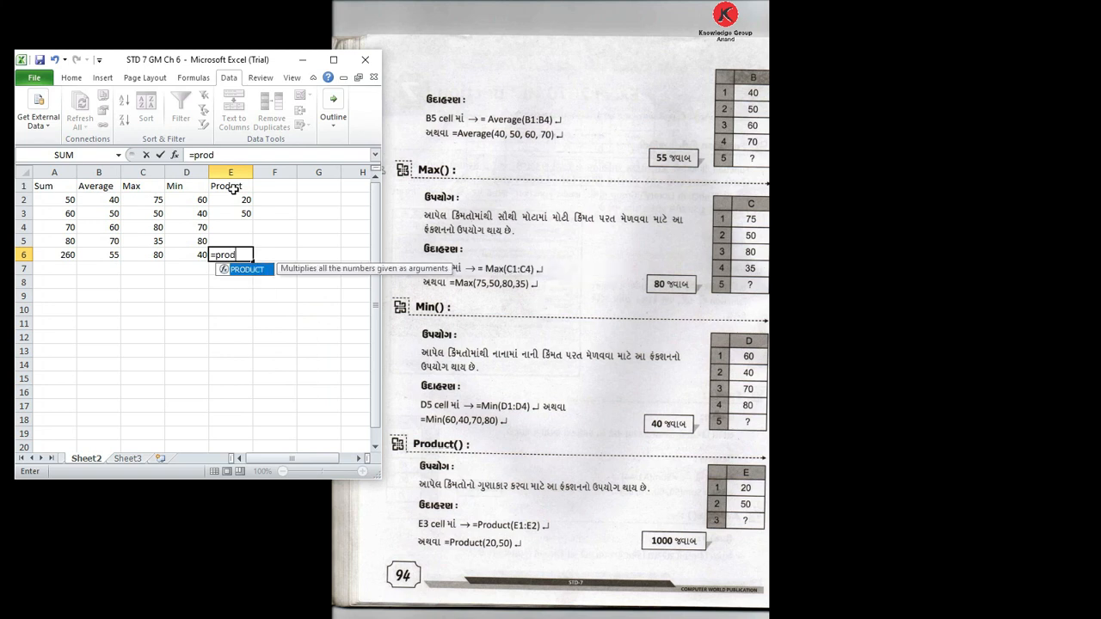
key(Tab)
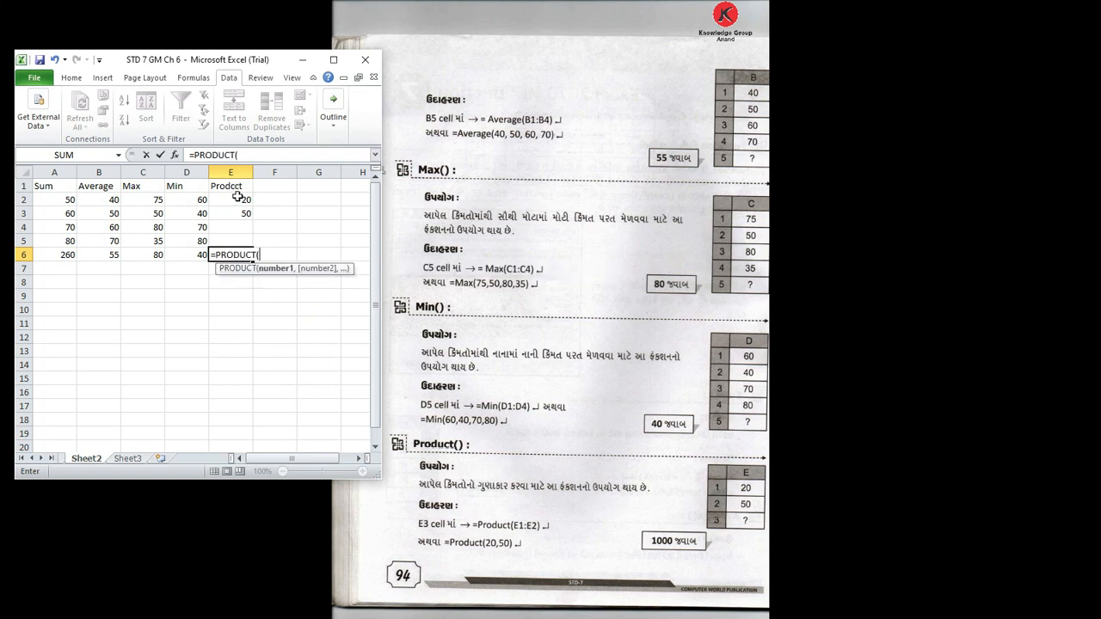
click(237, 197)
drag(238, 197, 237, 208)
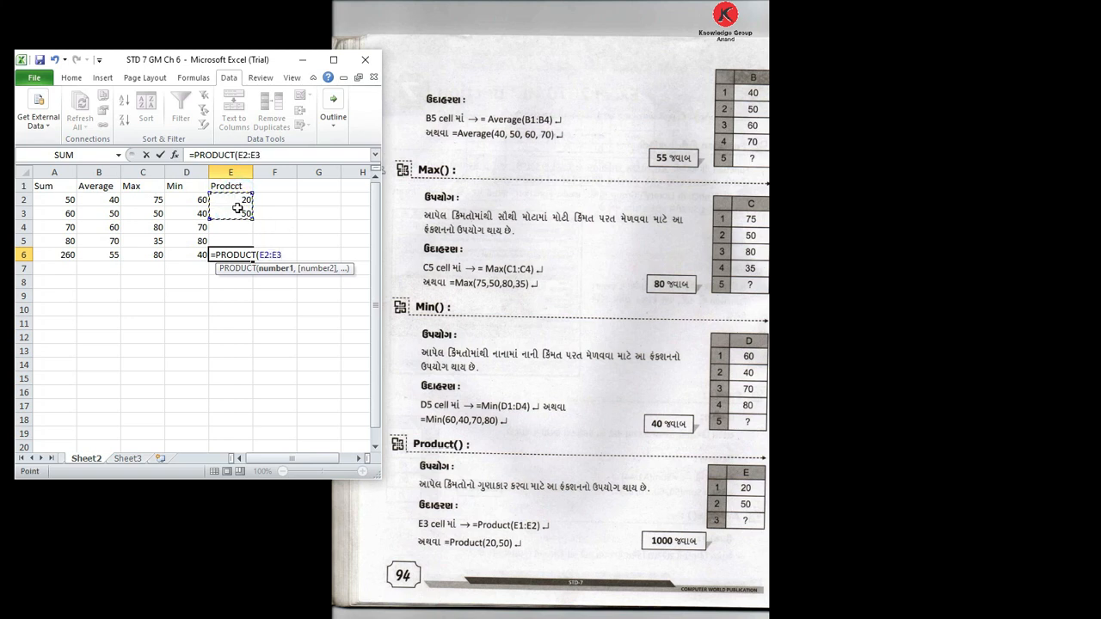
text())
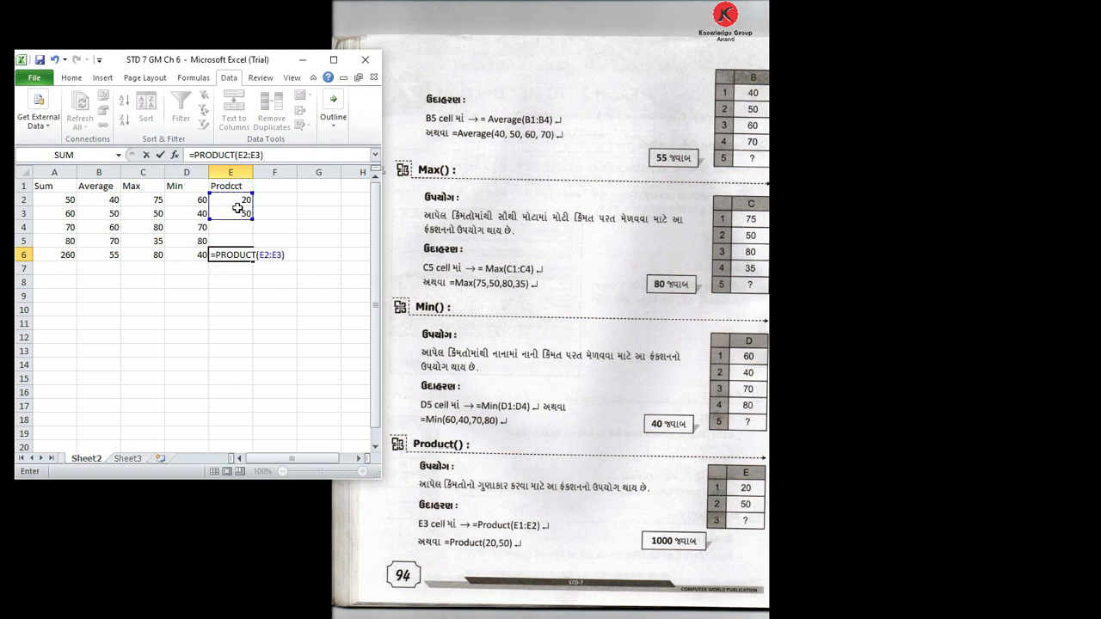
key(Return)
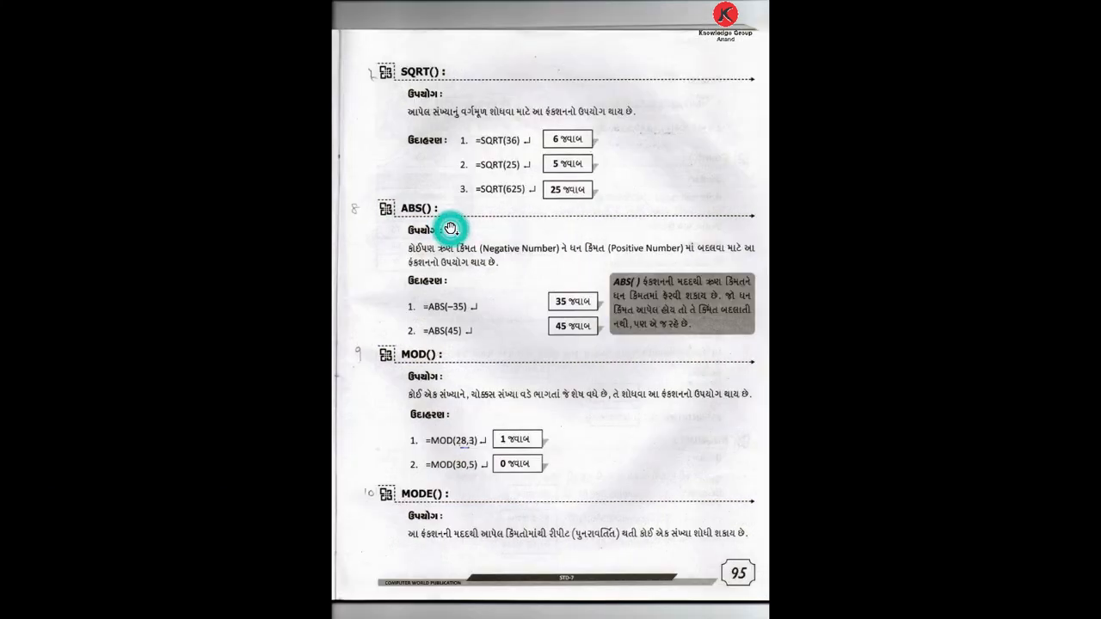
Switch back to the Excel workbook, enter the heading Square Root in F1 and widen column F to fit it
key(alt+Tab)
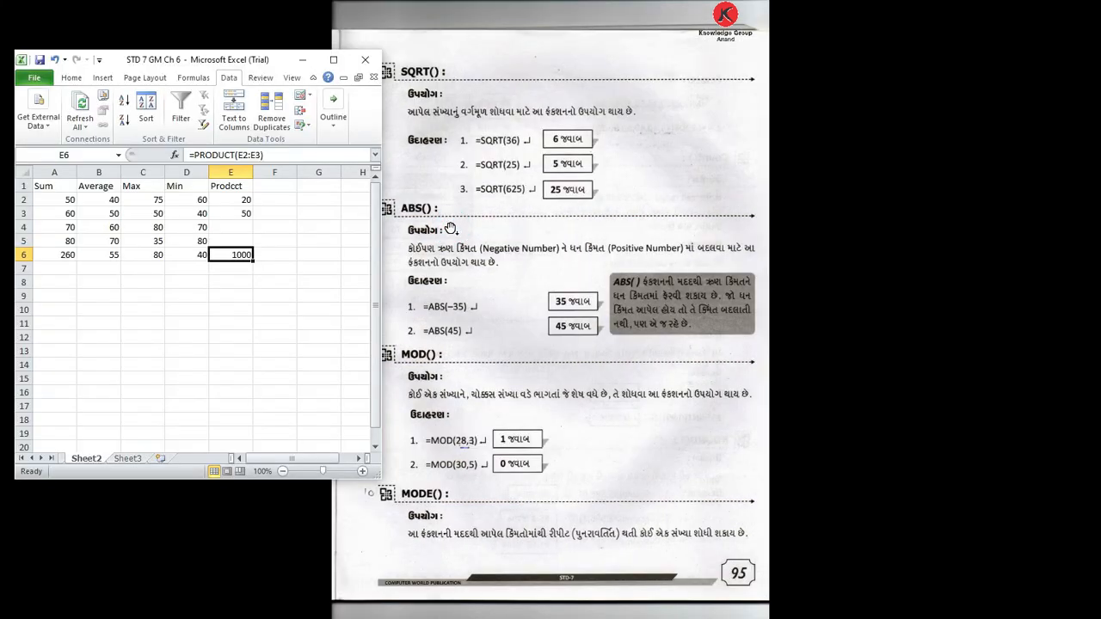
click(262, 185)
text(S)
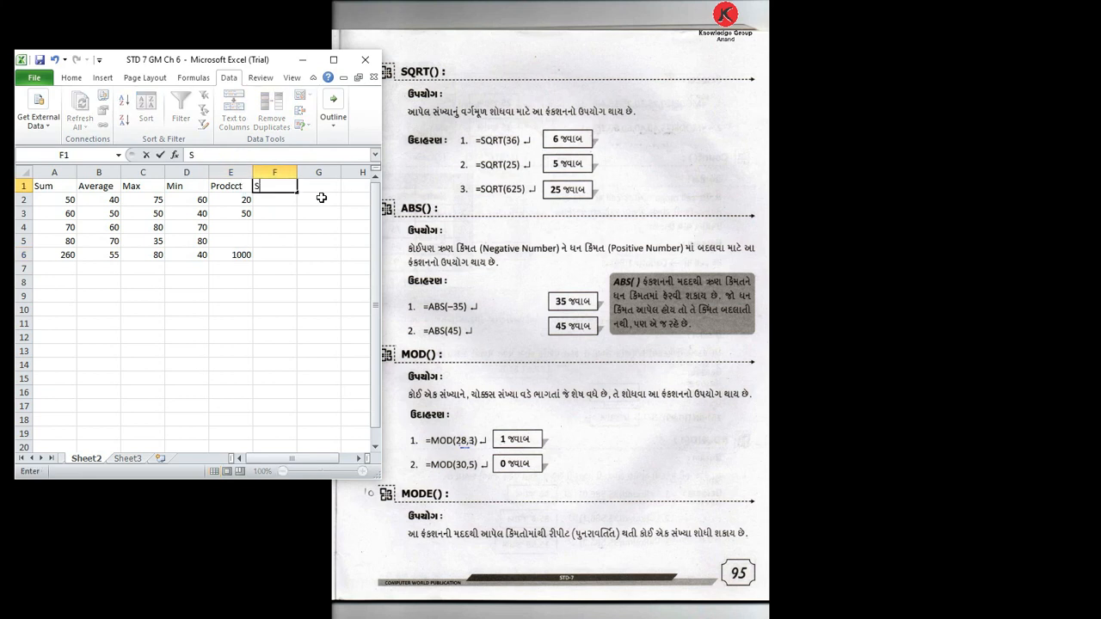
text(quare Root)
key(Return)
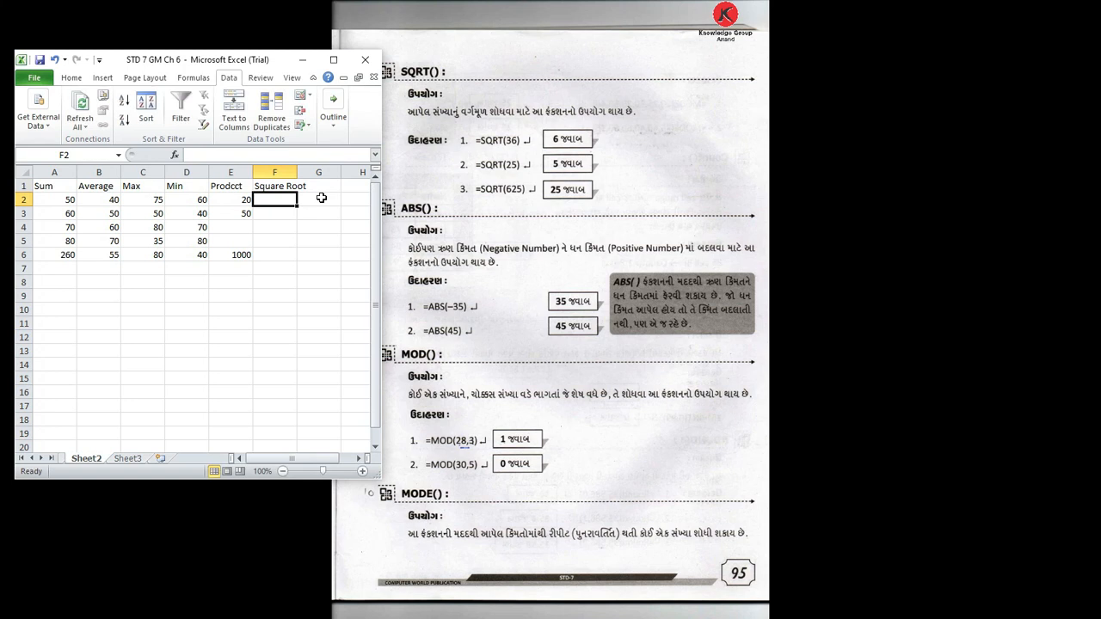
drag(297, 172, 314, 172)
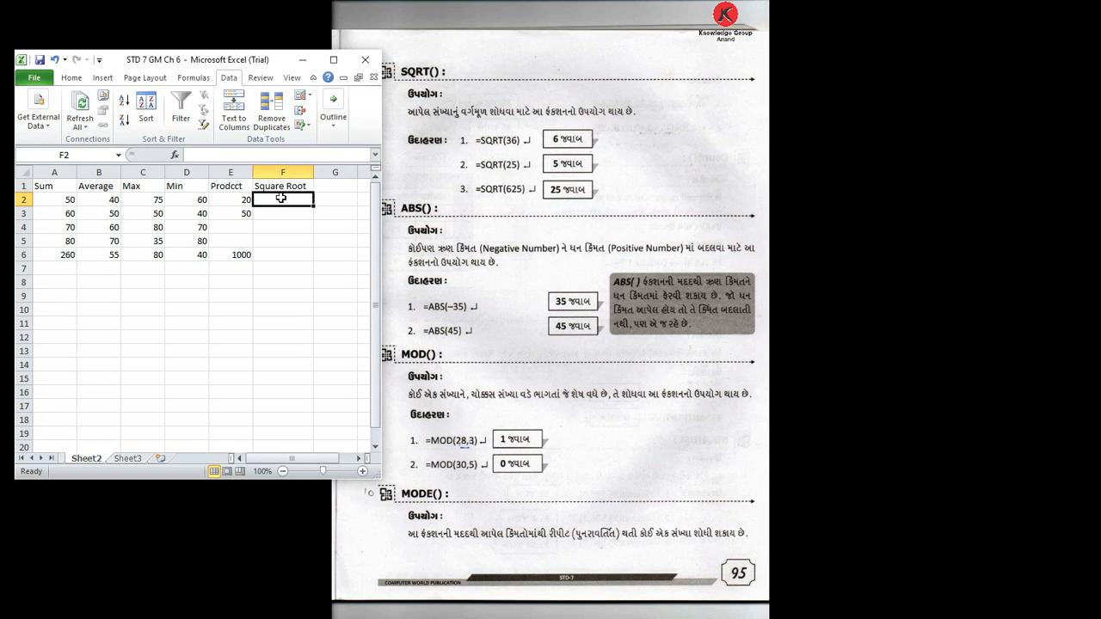
Calculate the square root of 36 in cell F2 with =SQRT(36)
text(=)
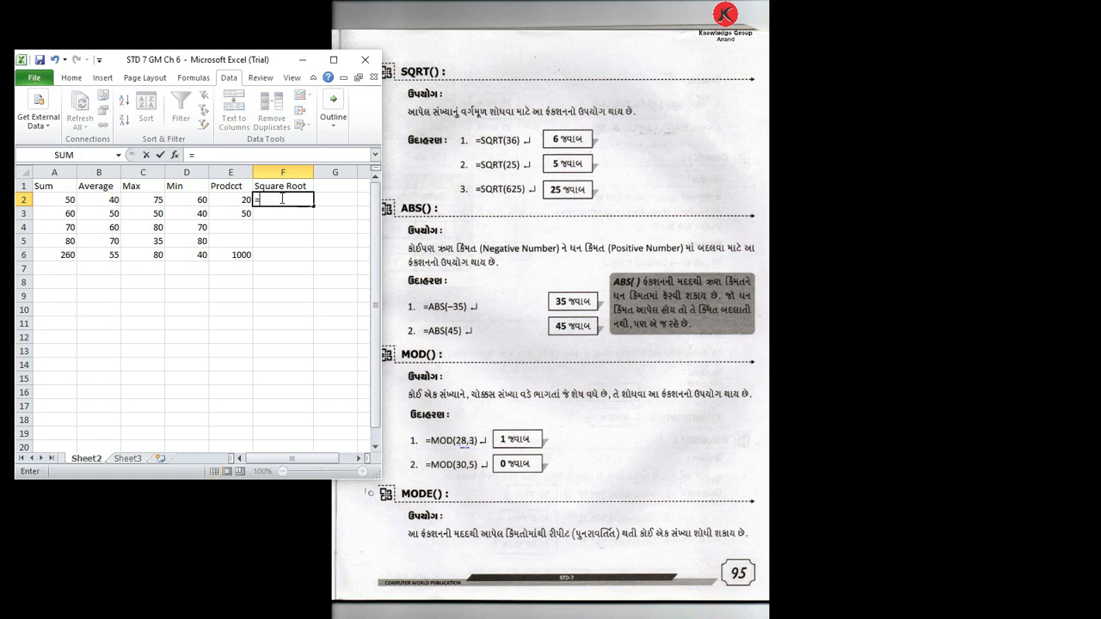
text(sq)
key(Tab)
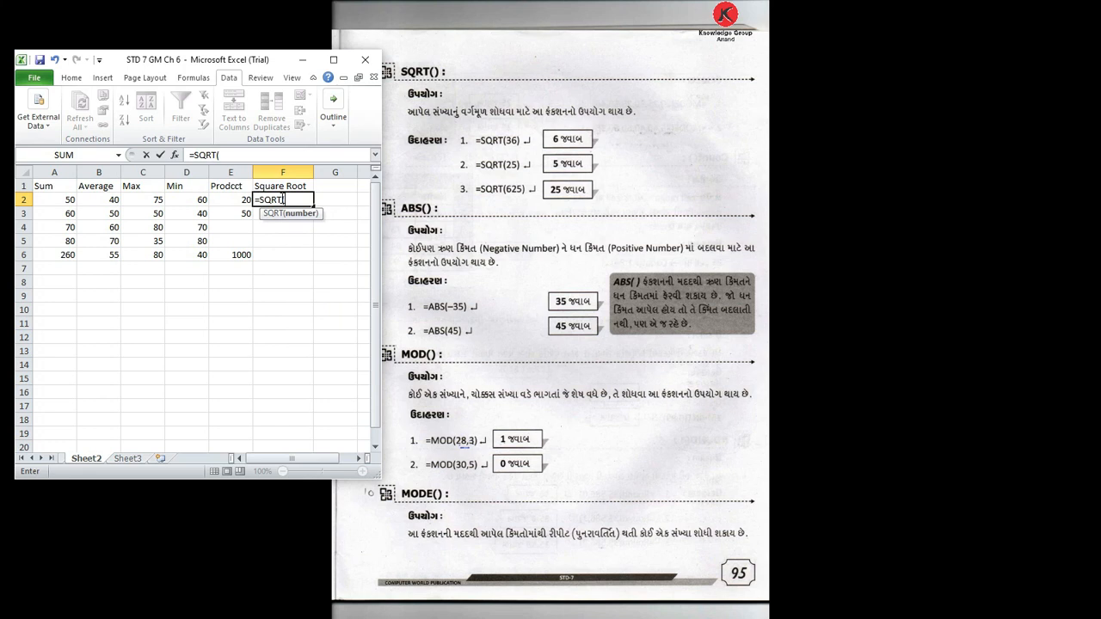
text(36)
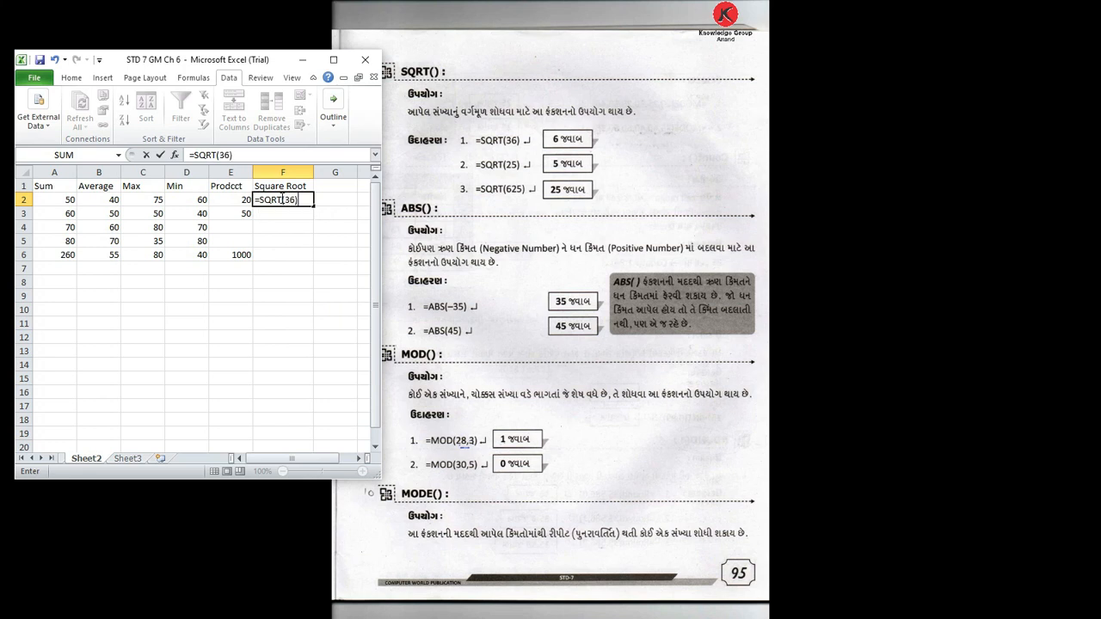
text())
key(Return)
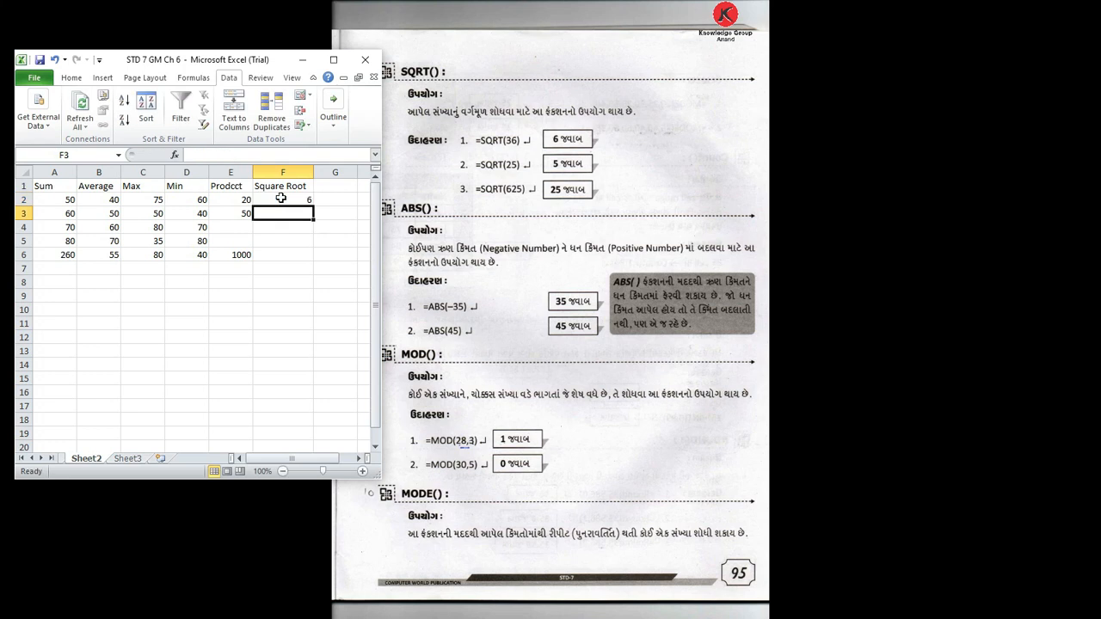
Calculate the square root of 25 in cell F3 with the SQRT function
text(=s)
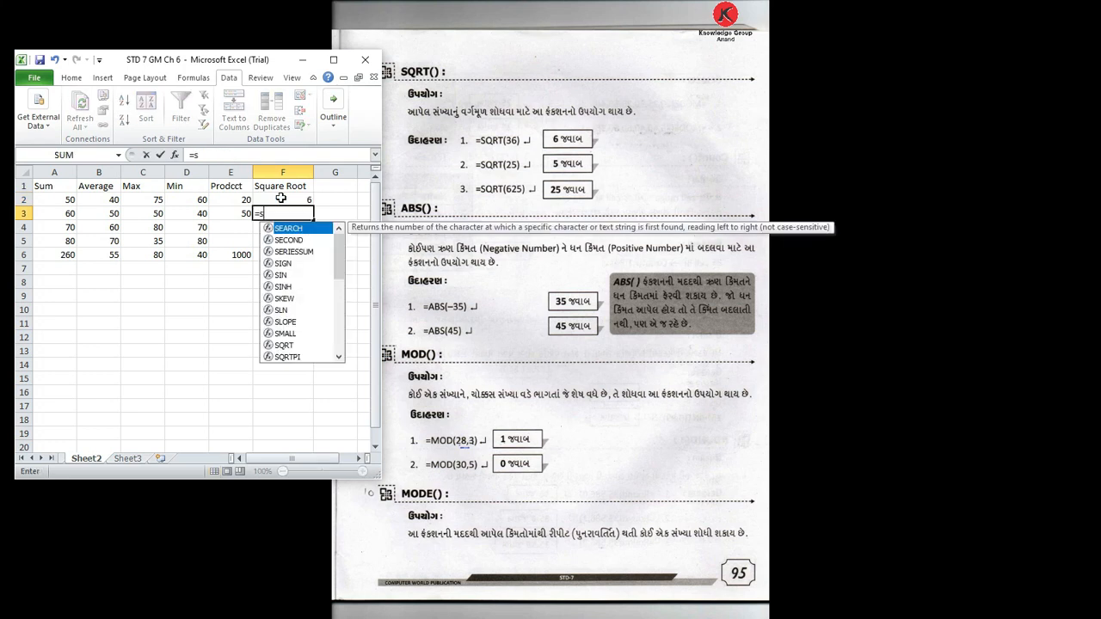
text(qrt()
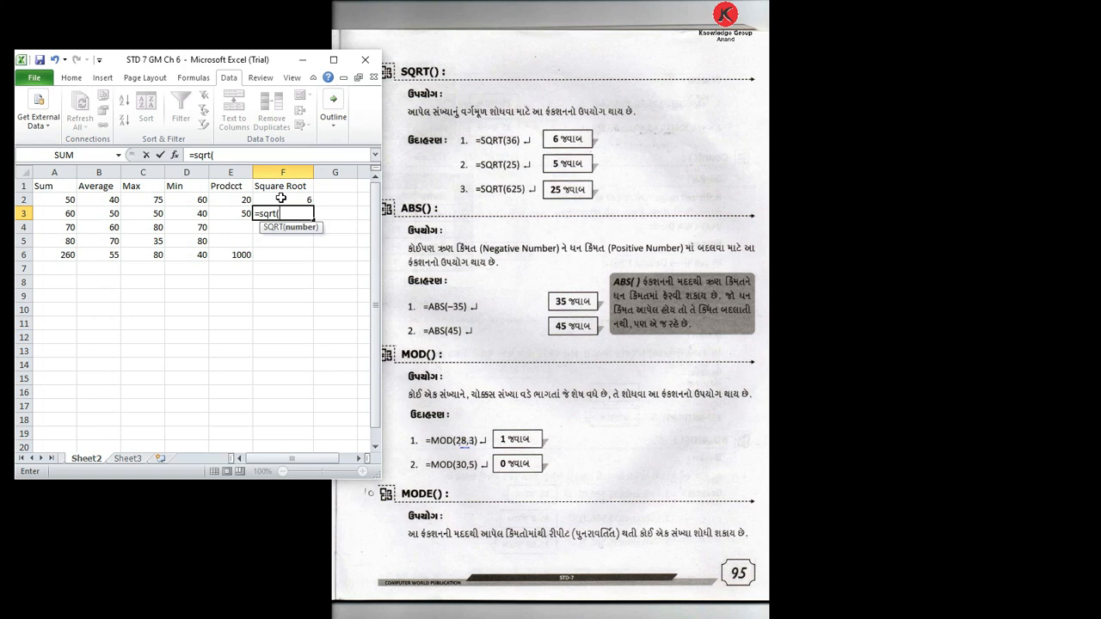
text(25)
key(Return)
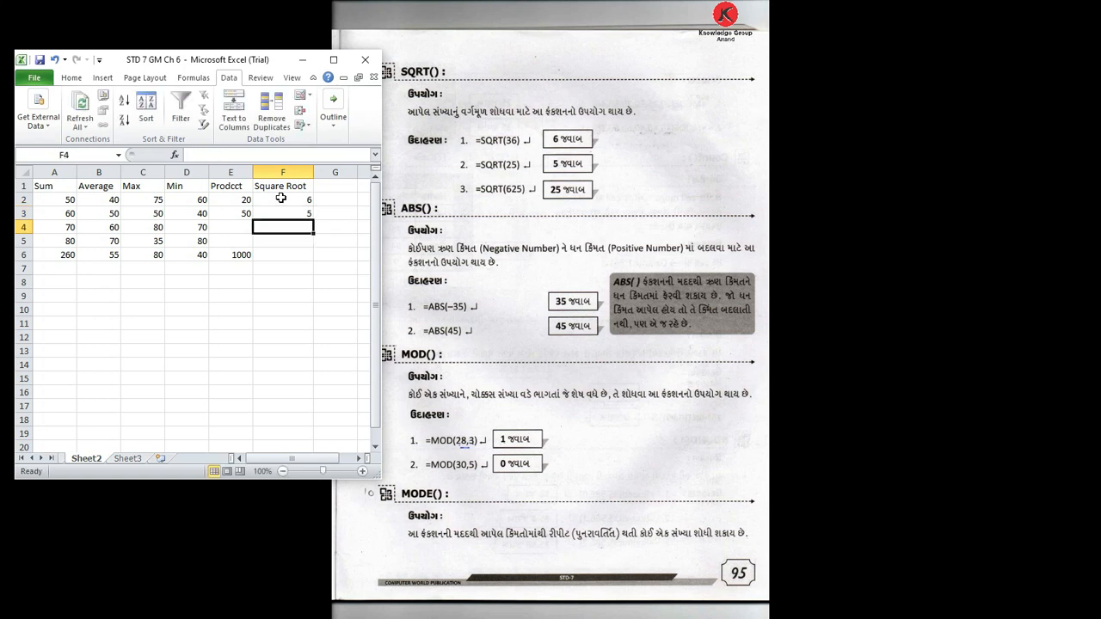
Calculate the square root of 625 in cell F4 and of 81 in cell F5 with the SQRT function
text(=)
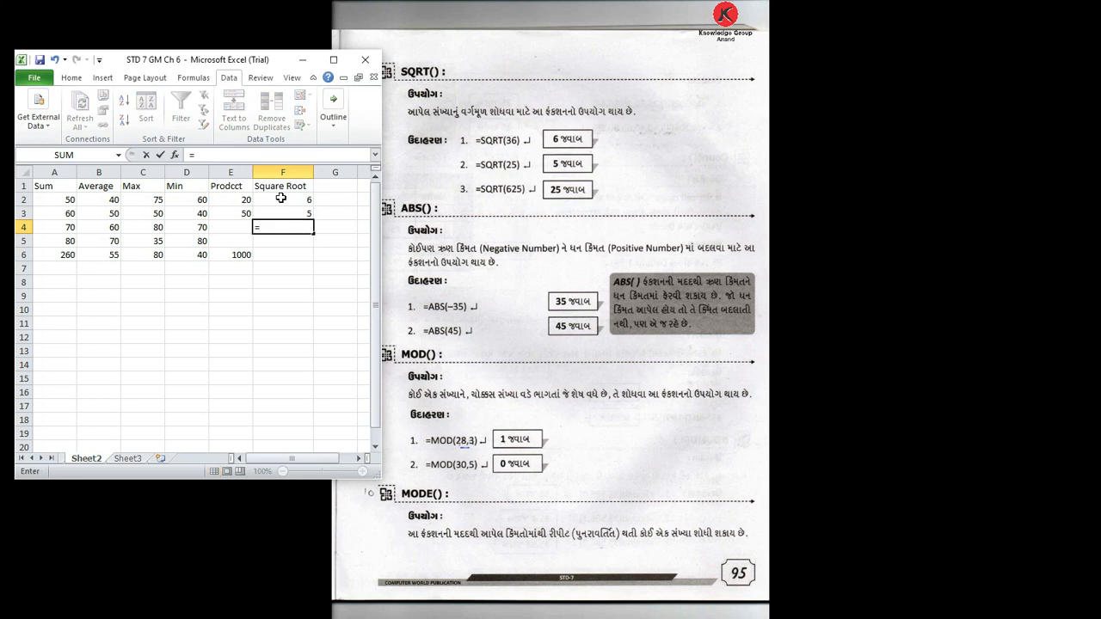
text(sqr)
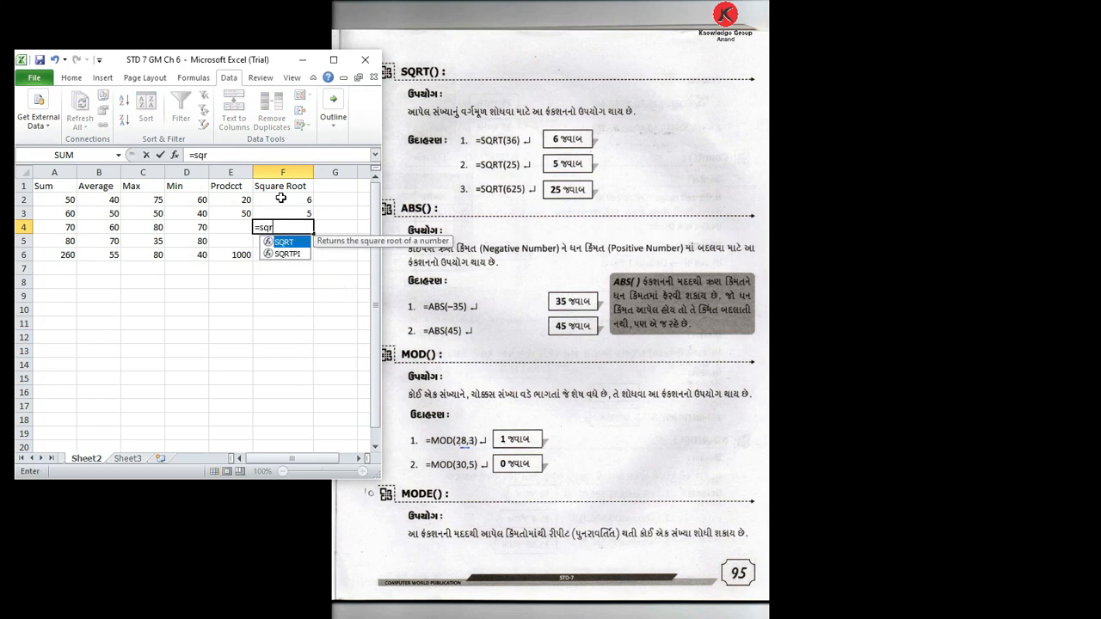
text(t(62)
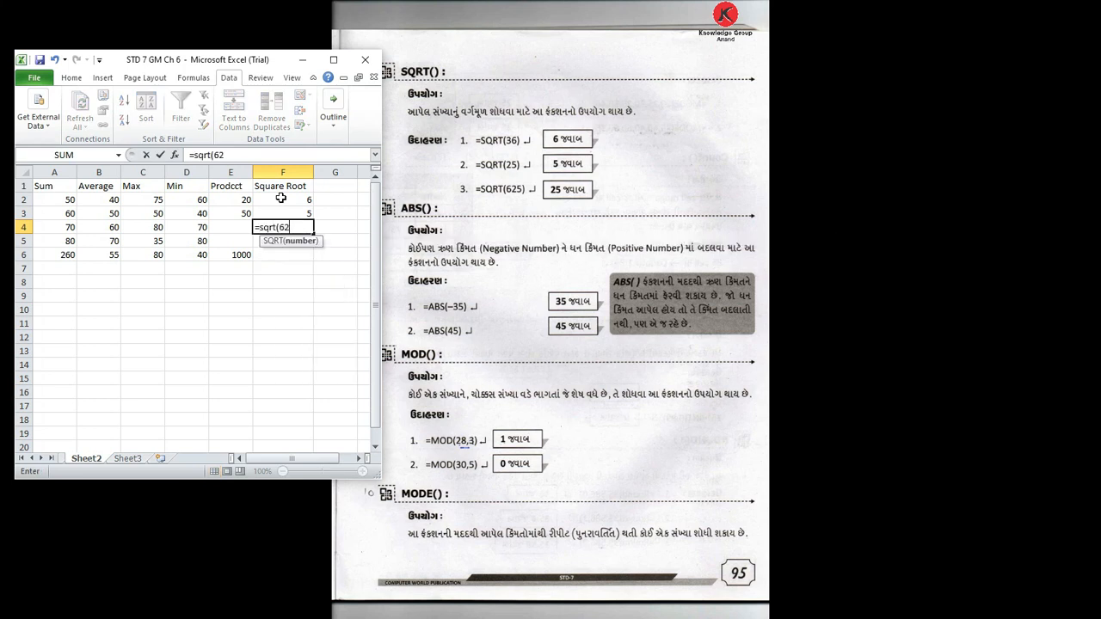
text(5)
key(Return)
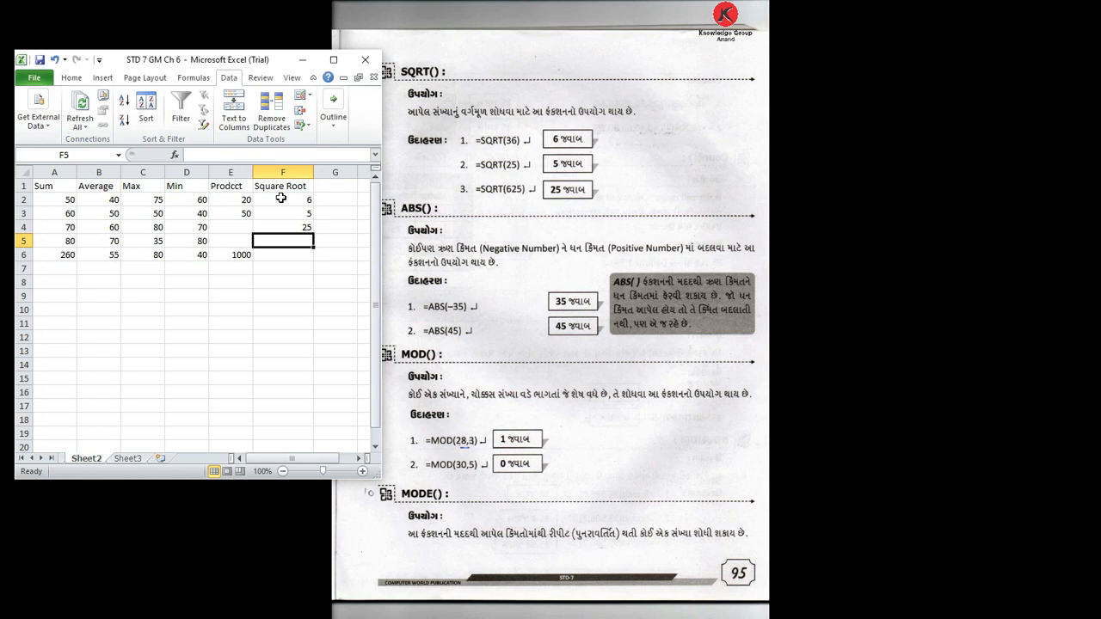
text(=sqrt(81))
key(Return)
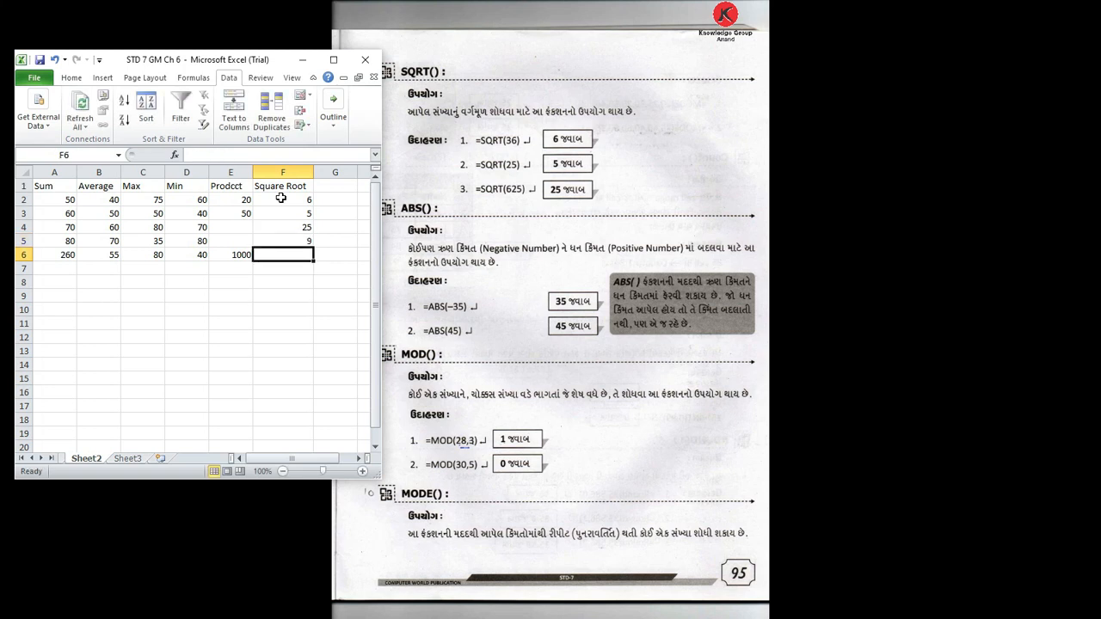
key(Up)
key(Up)
key(Up)
key(Up)
key(Up)
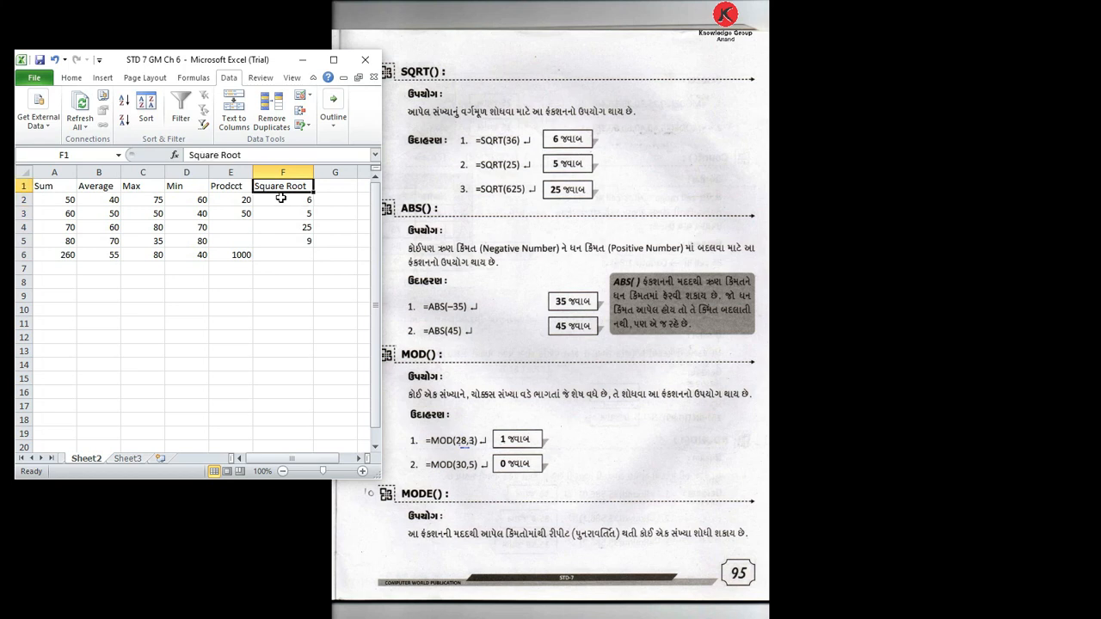
key(Down)
key(Down)
key(Down)
key(Down)
key(Down)
Enter the heading Absulute in cell A9, below the Sum column
key(Down)
key(Down)
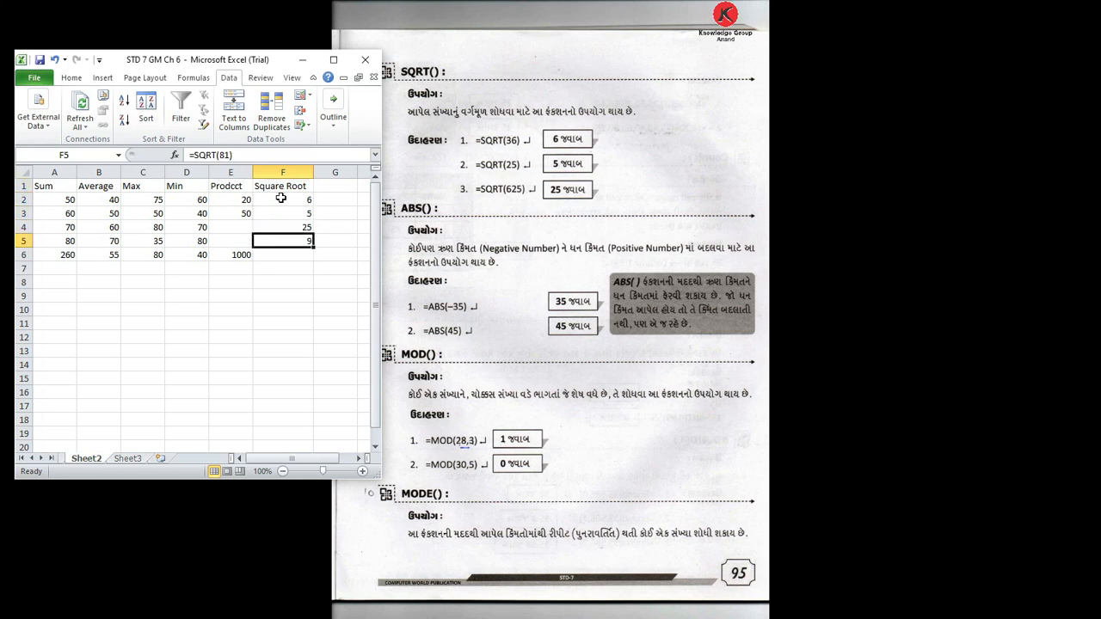
key(Down)
key(Left)
key(Left)
key(Left)
key(Left)
key(Left)
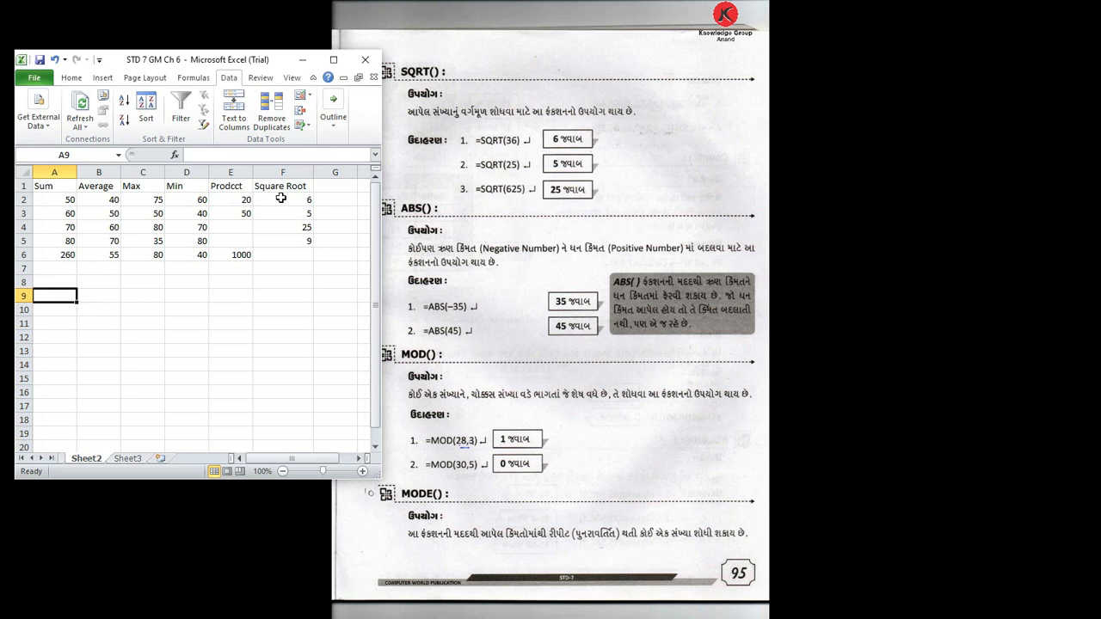
text(Absulute)
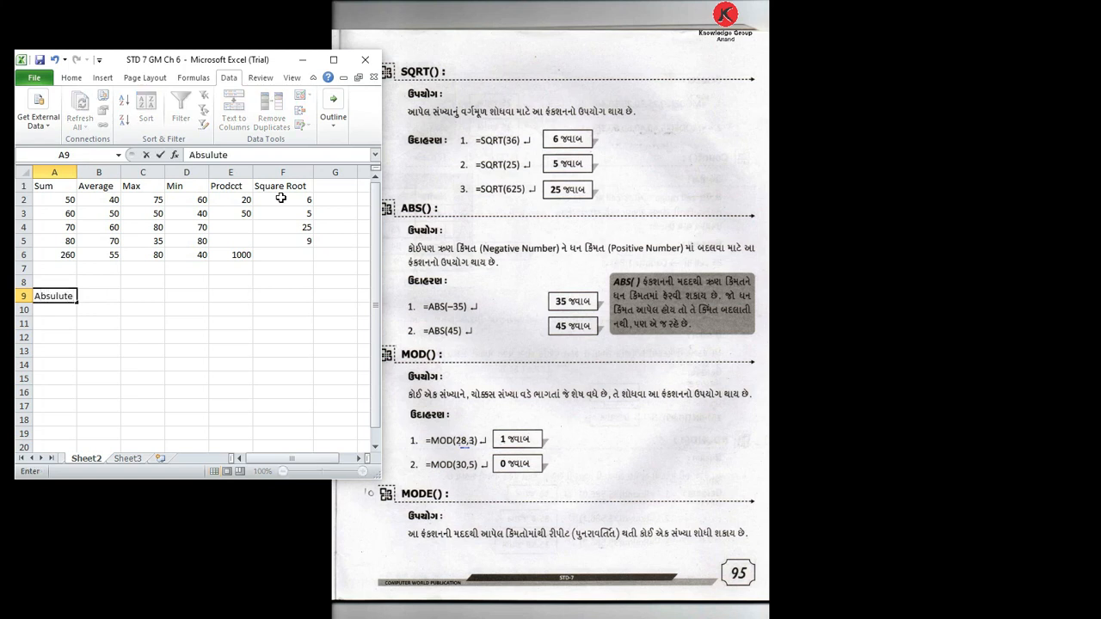
key(Return)
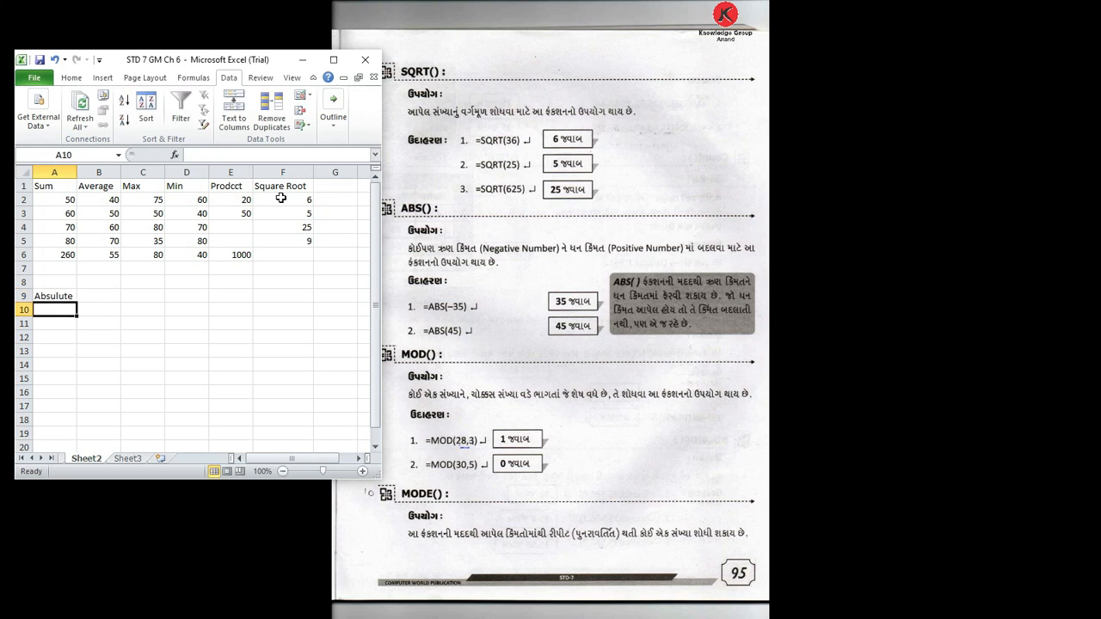
Get the absolute value of -140 in cell A10 and of 140 in cell A11 with the ABS function
text(=ABS()
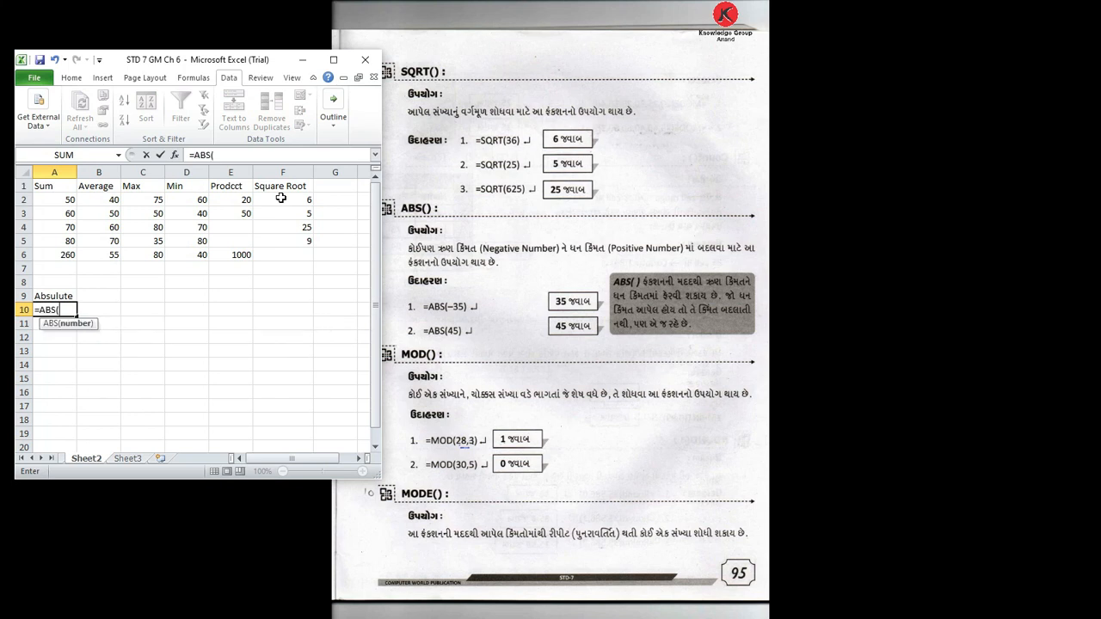
text(-140))
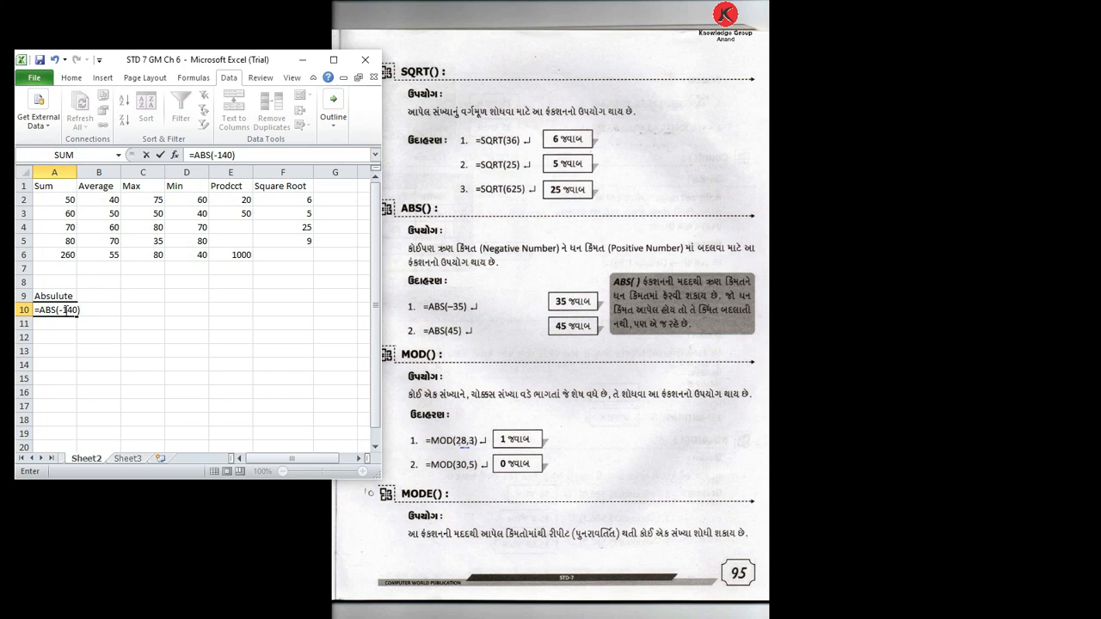
key(Return)
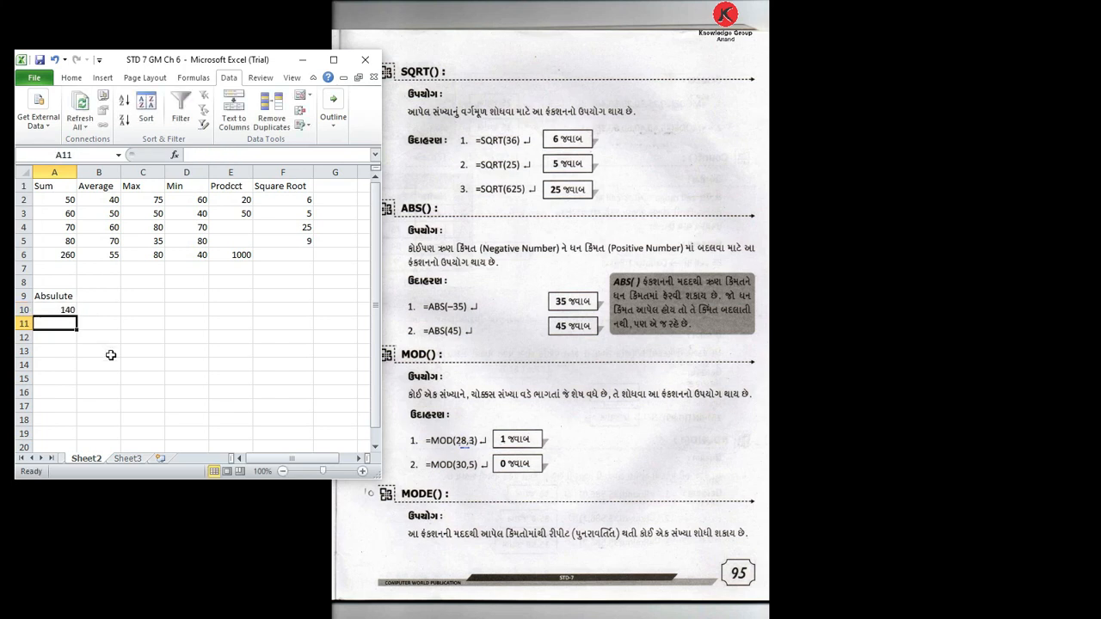
text(=abs)
key(Tab)
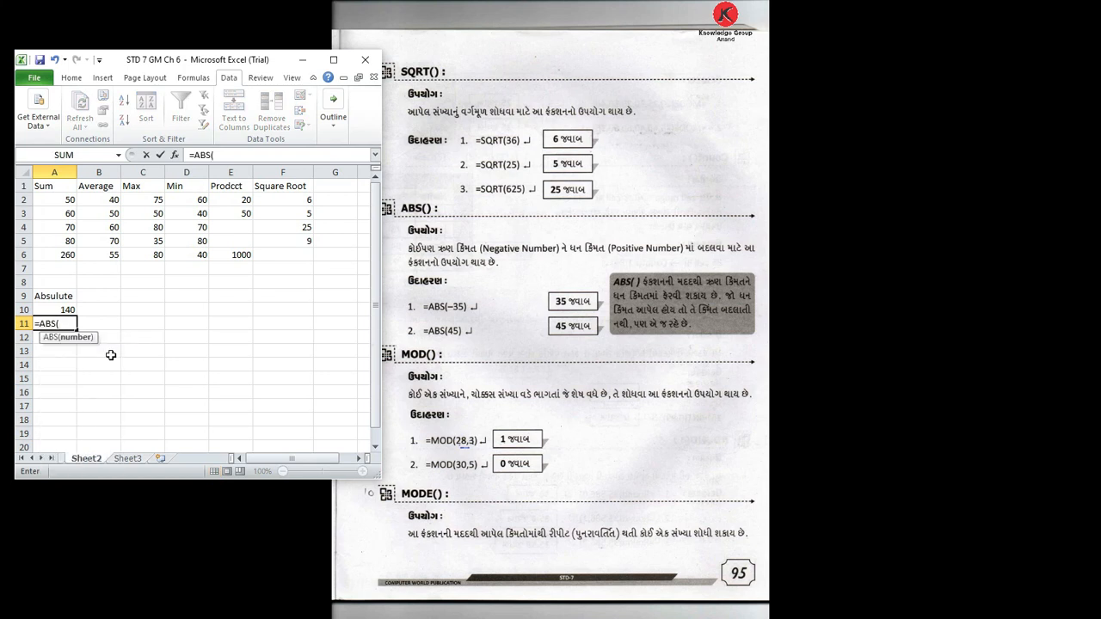
text(140))
key(Return)
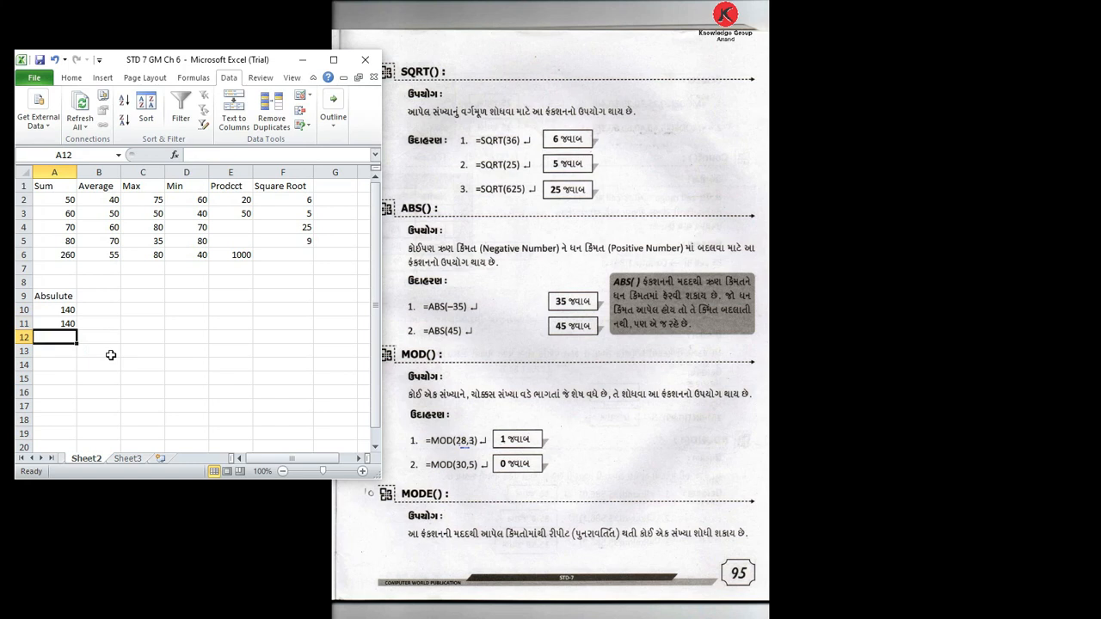
Get the absolute value of -50 in cell A12 and of -963 in cell A13 with the ABS function
text(=abs)
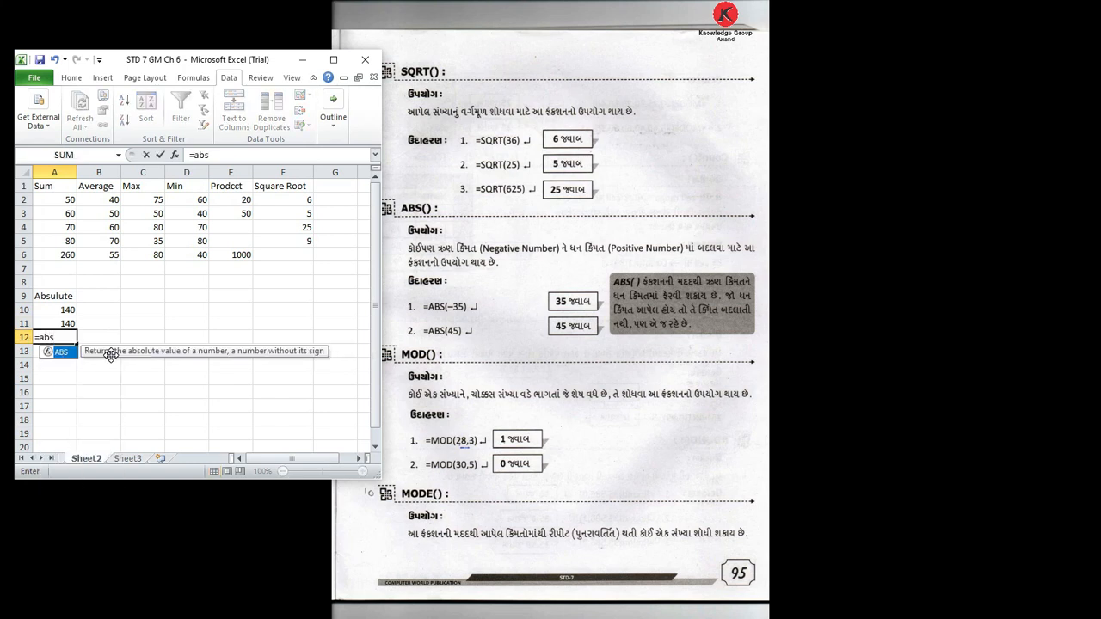
text((-)
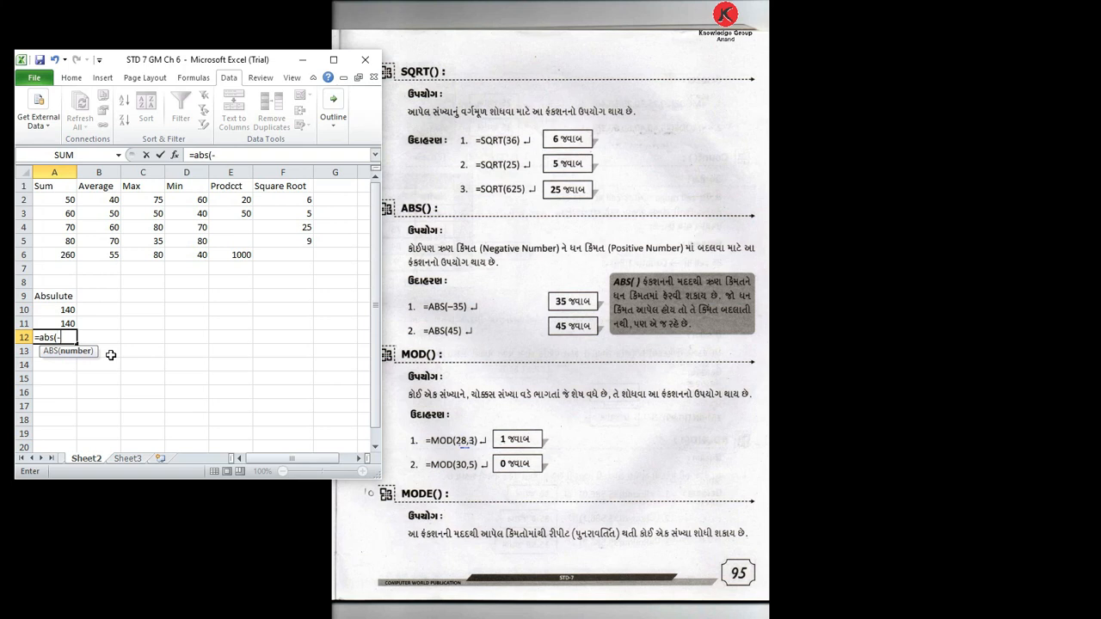
text(50))
key(Return)
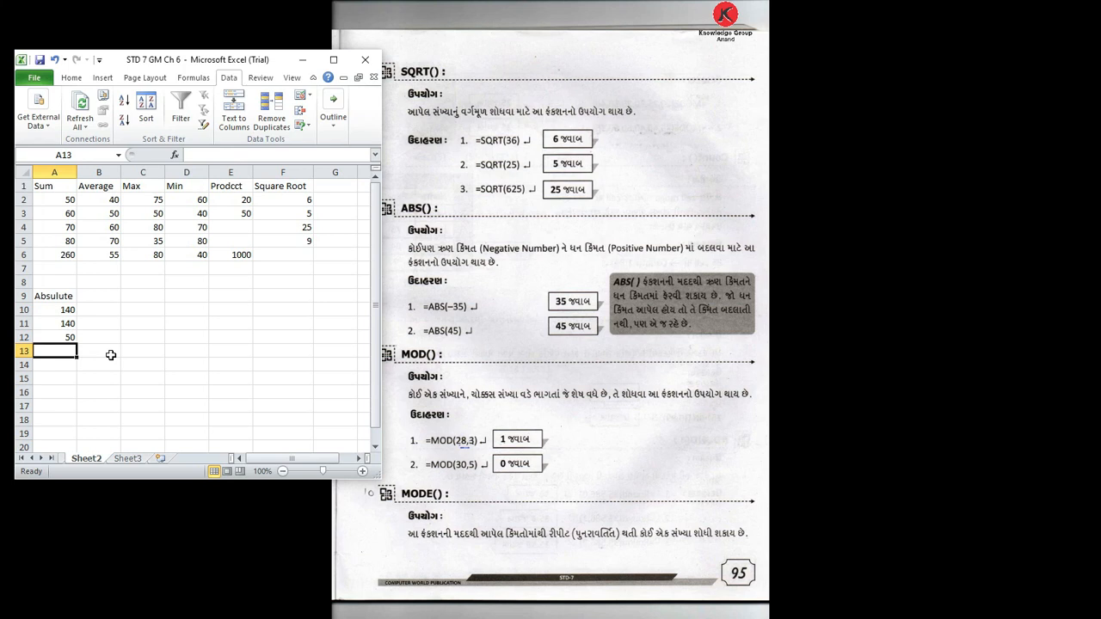
text(=ABS()
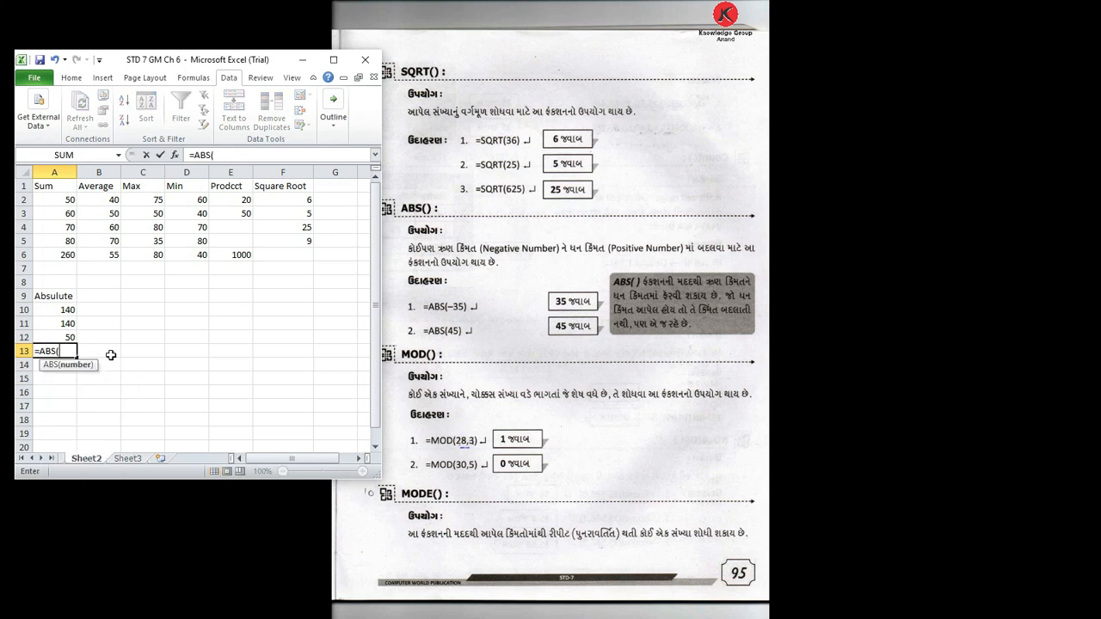
text(-963))
key(Return)
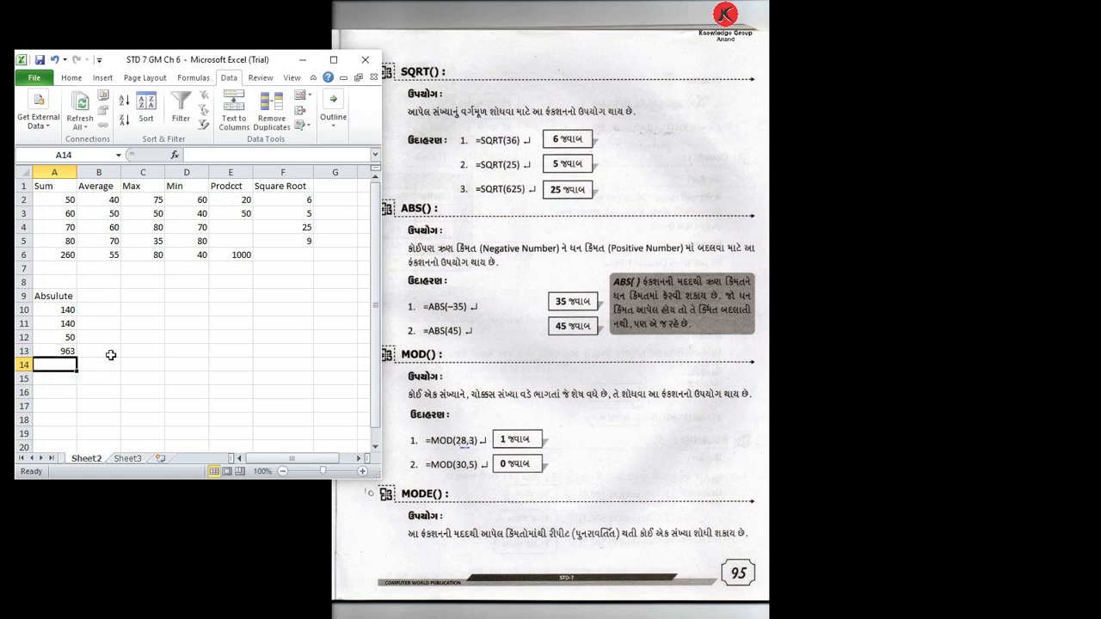
Enter the heading Mod in cell B9, beside the Absulute heading
key(Right)
key(Up)
key(Up)
key(Up)
key(Up)
key(Up)
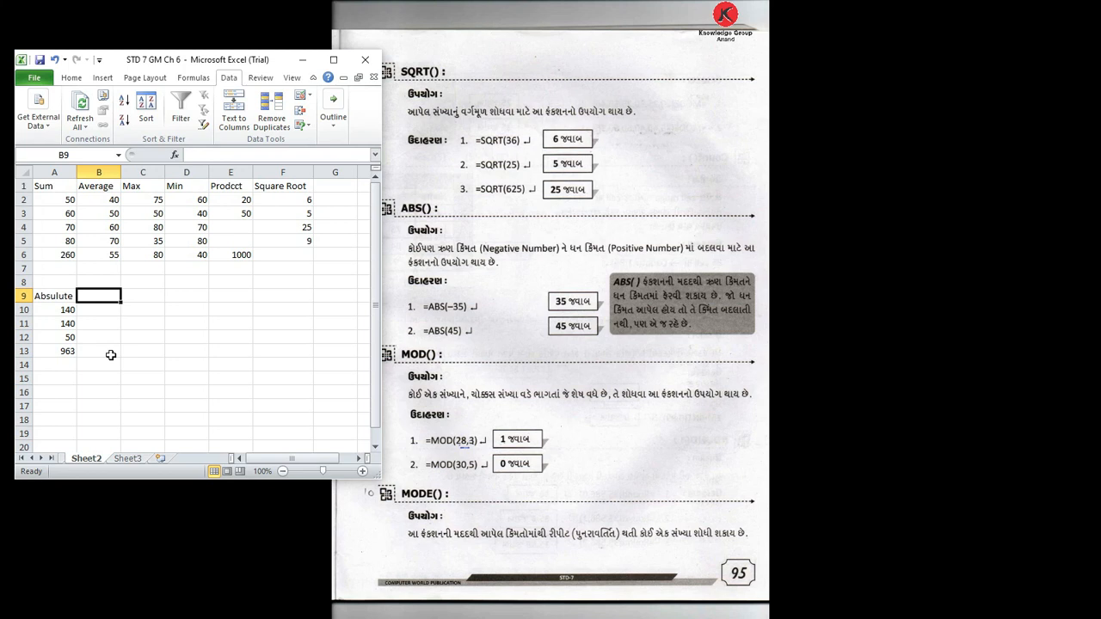
text(Mod)
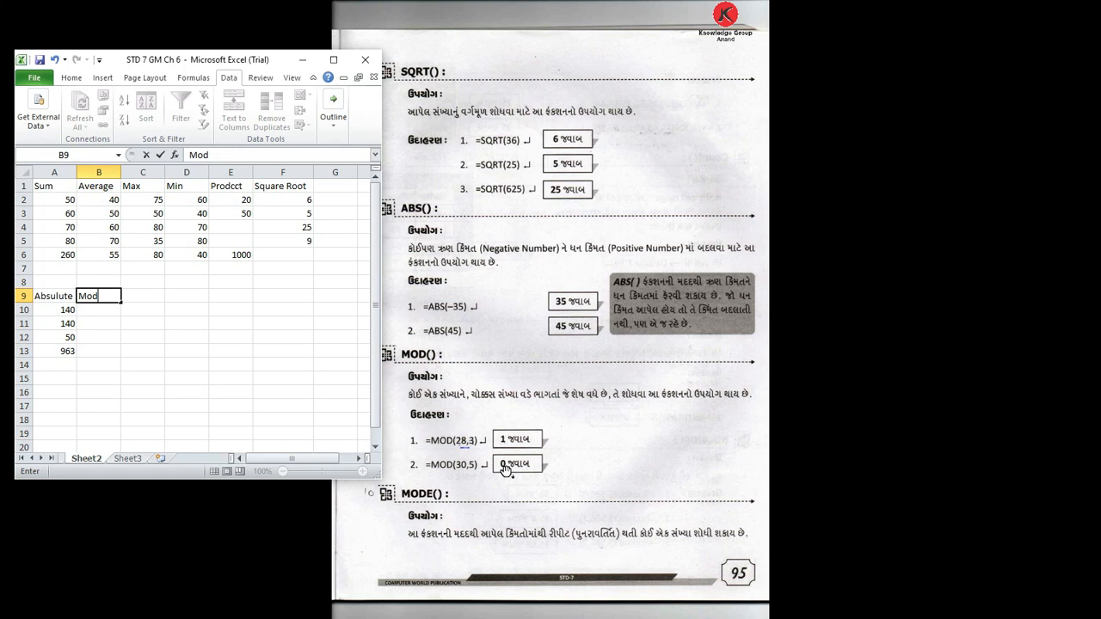
Calculate the remainder of 28 divided by 3 in cell B10 with =MOD(28,3)
click(102, 309)
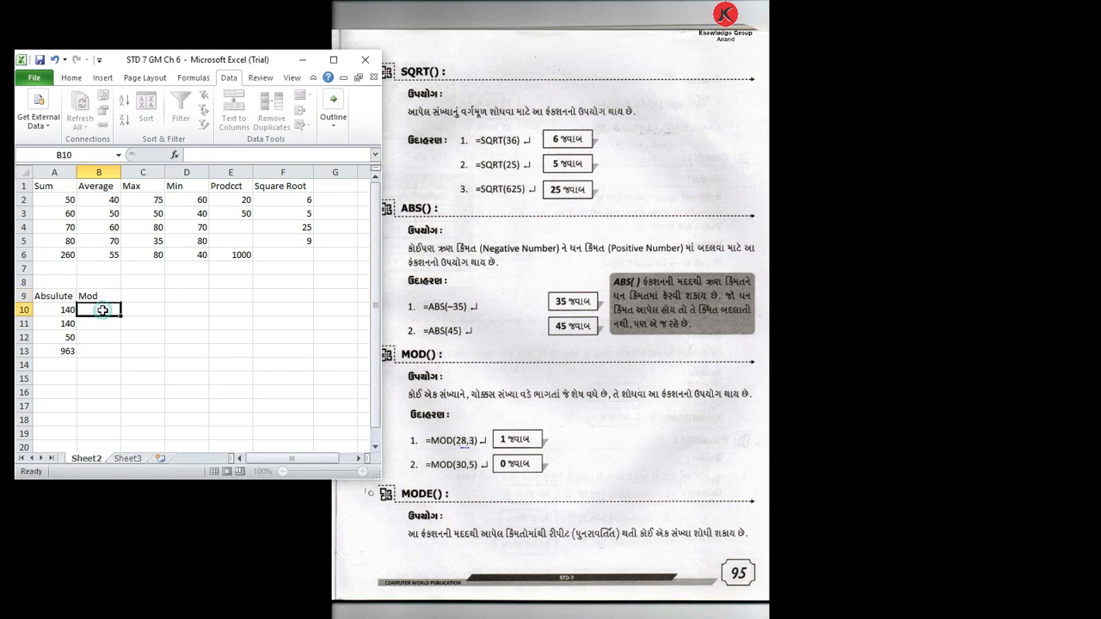
text(=mo)
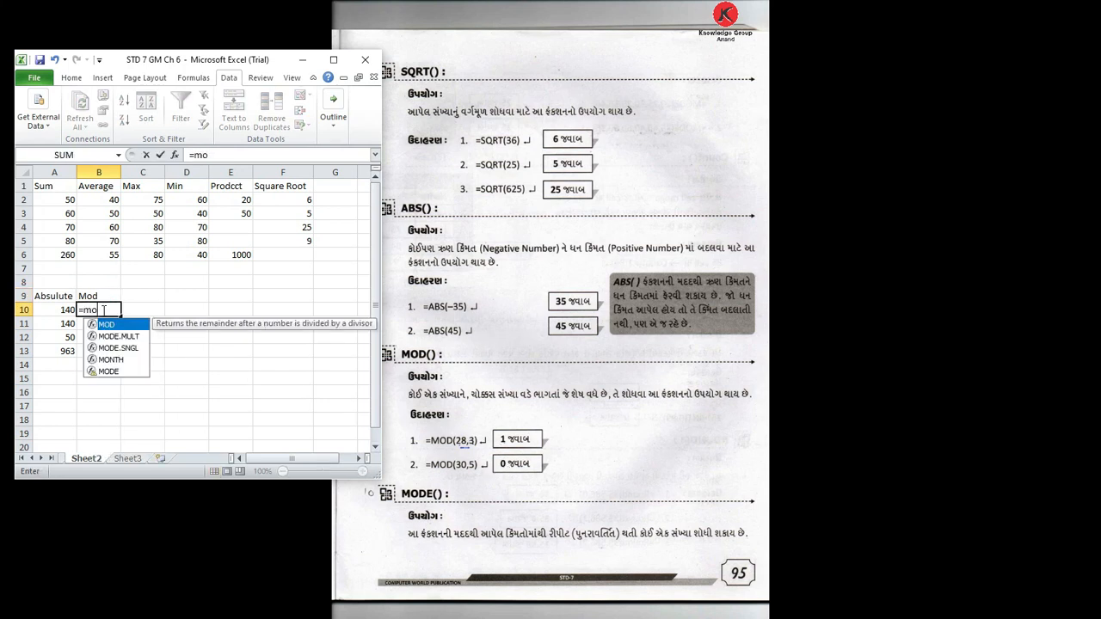
text(d()
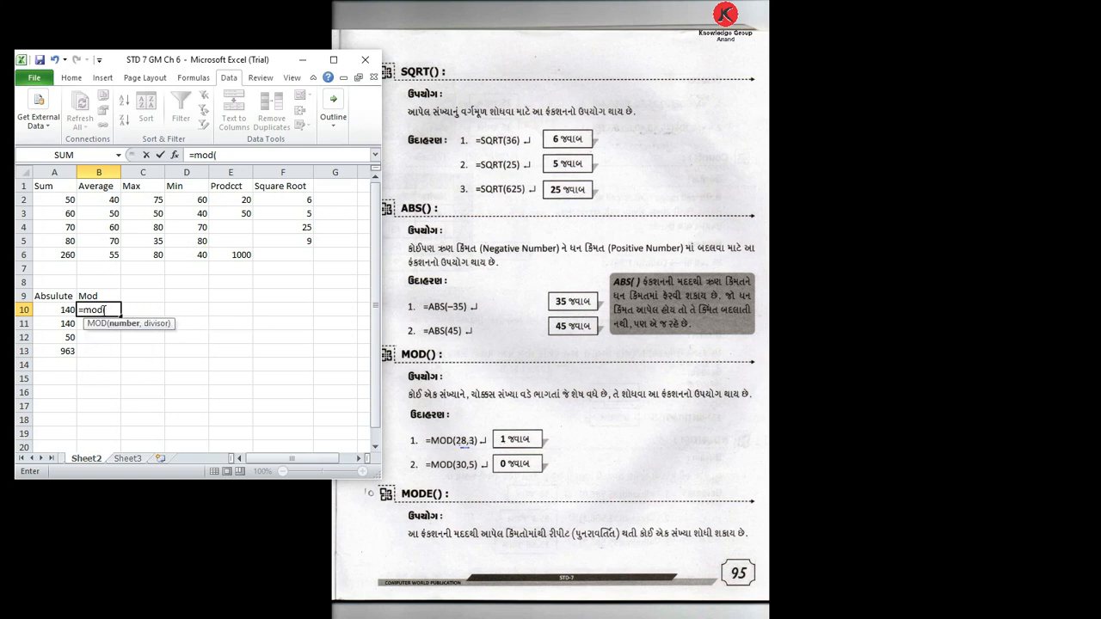
text(28,3))
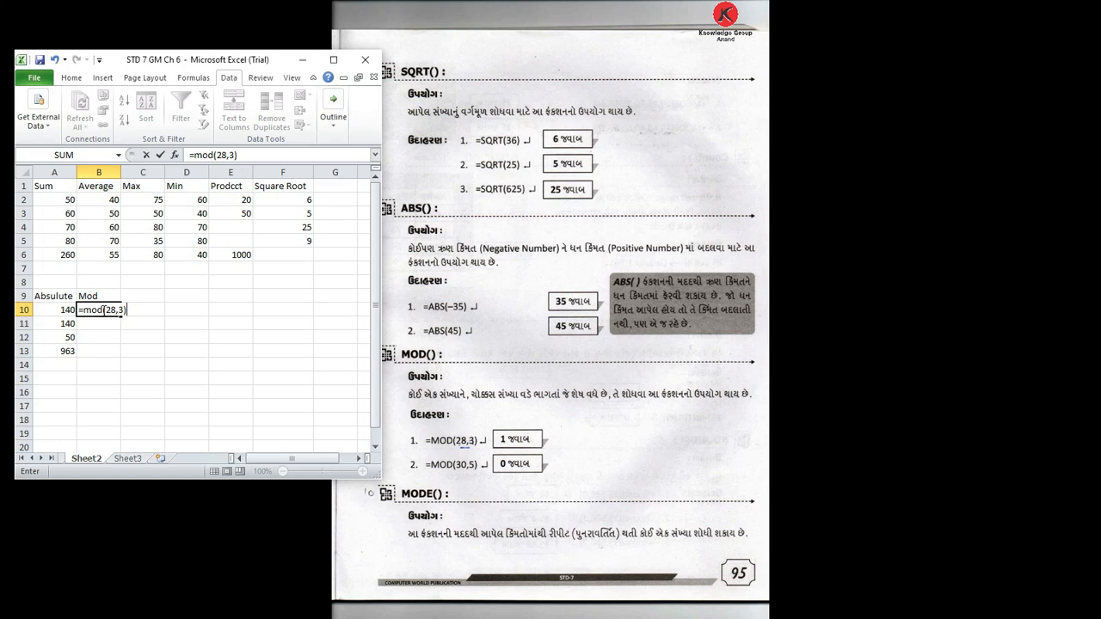
key(Return)
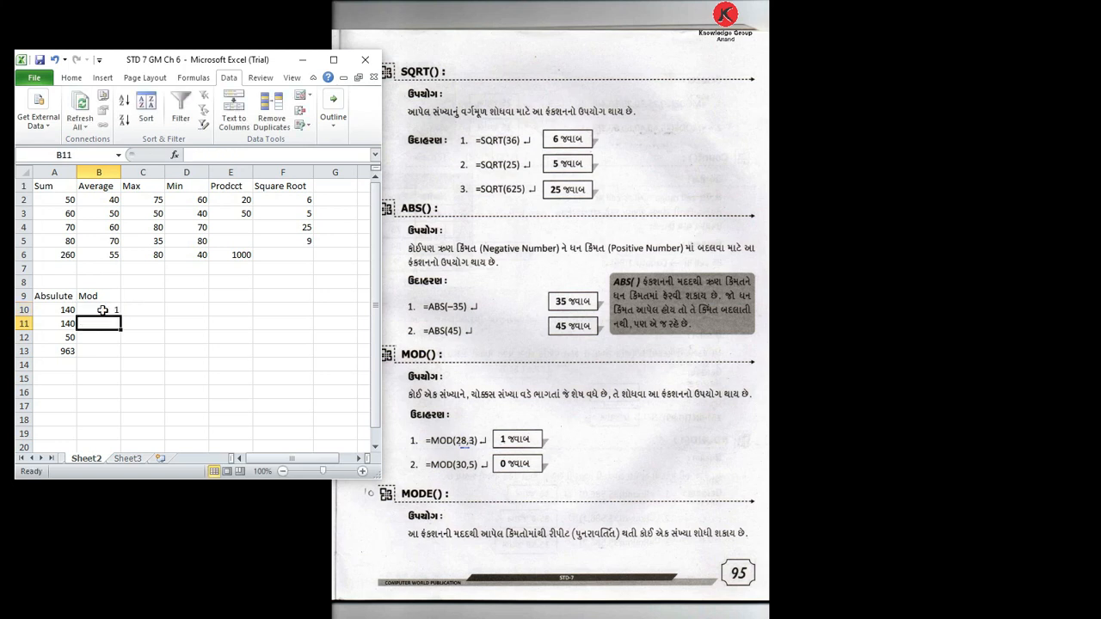
Calculate the remainder of 30 divided by 5 in cell B11 with =MOD(30,5)
text(=mod(30,5)
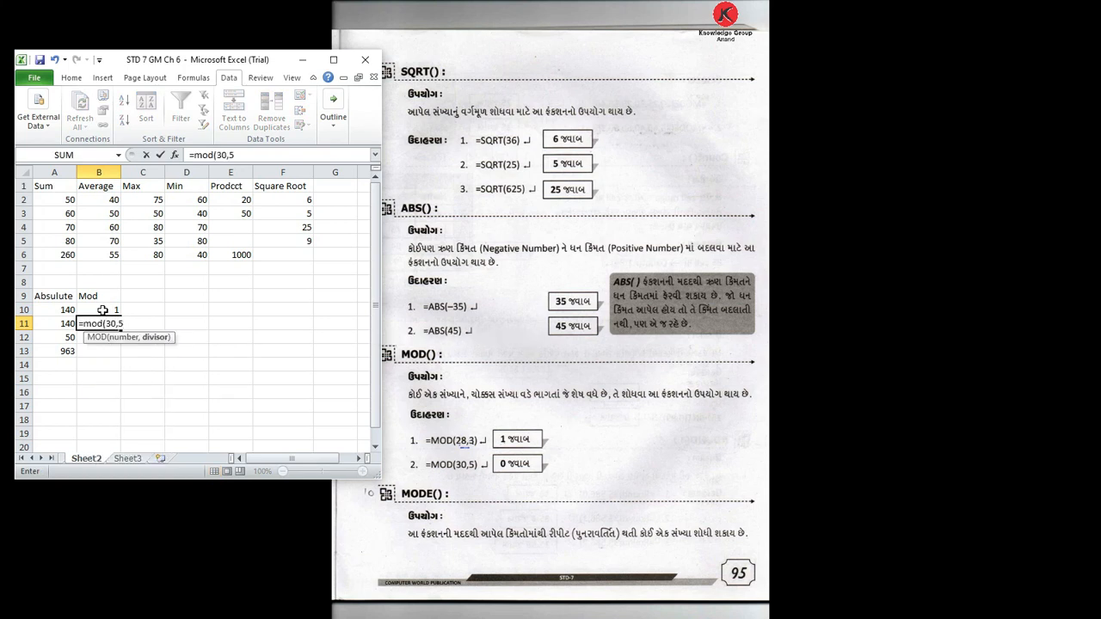
text())
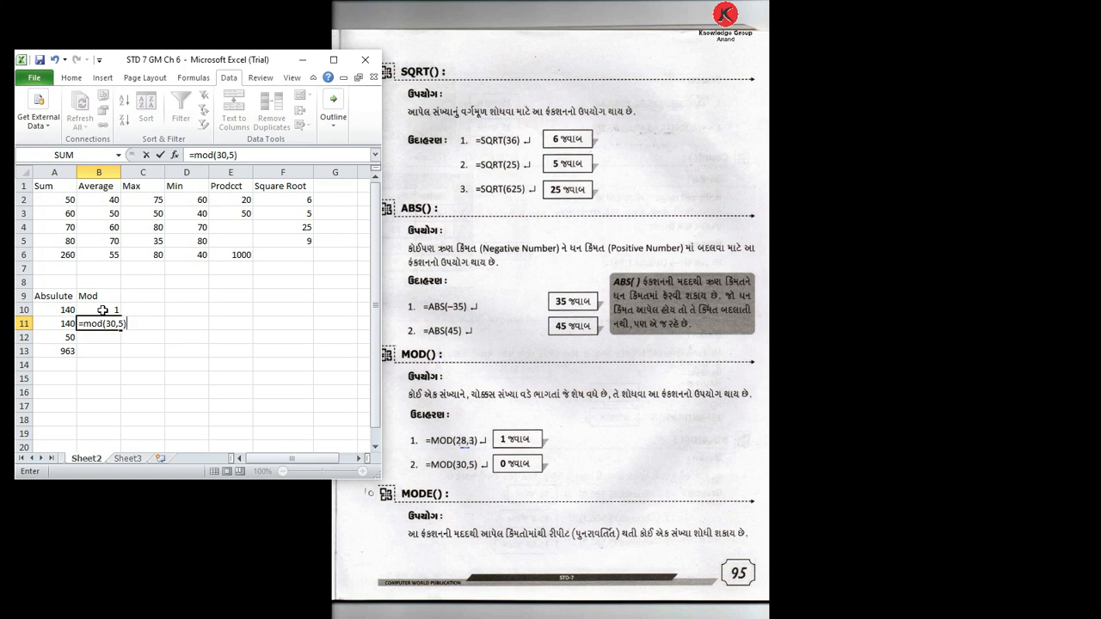
key(Return)
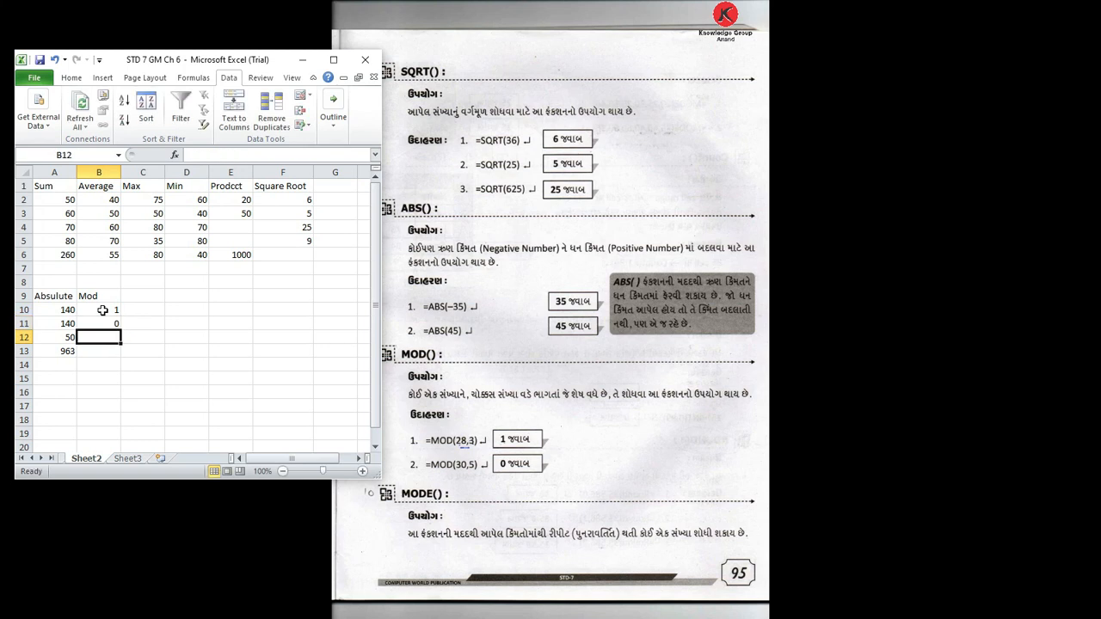
Calculate the remainder of 100 divided by 9 in cell B12 with =MOD(100,9)
text(=)
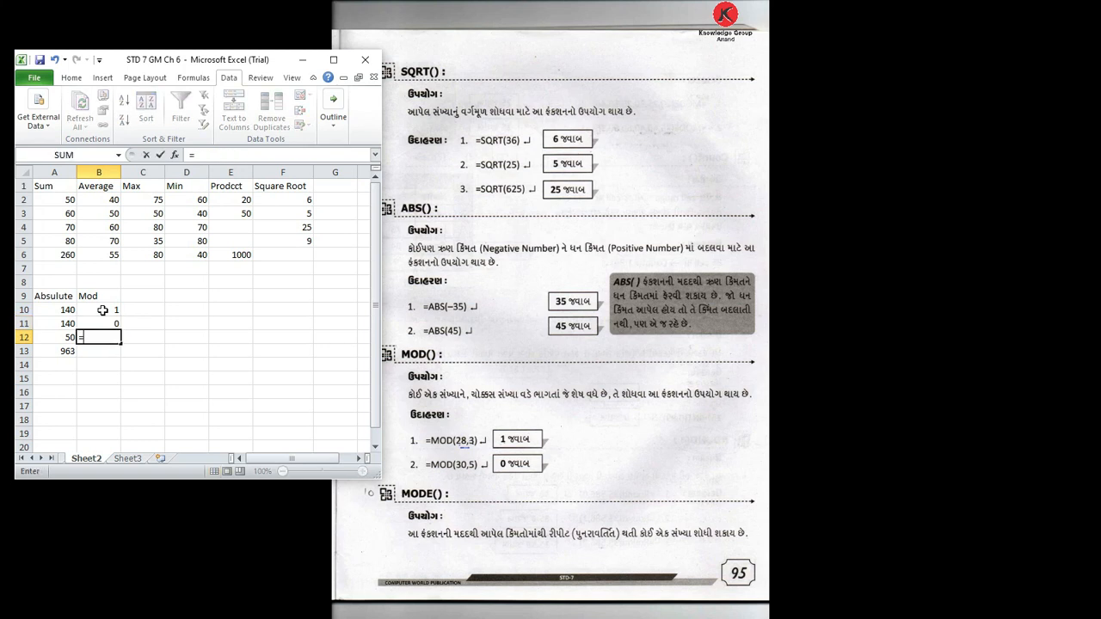
text(mod()
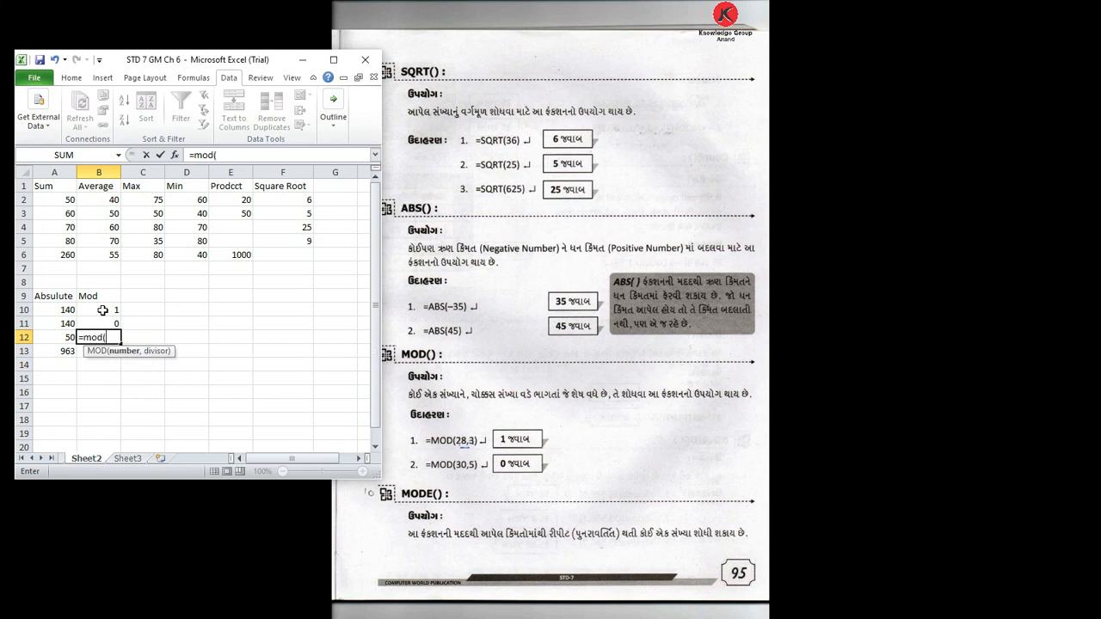
text(100,9)
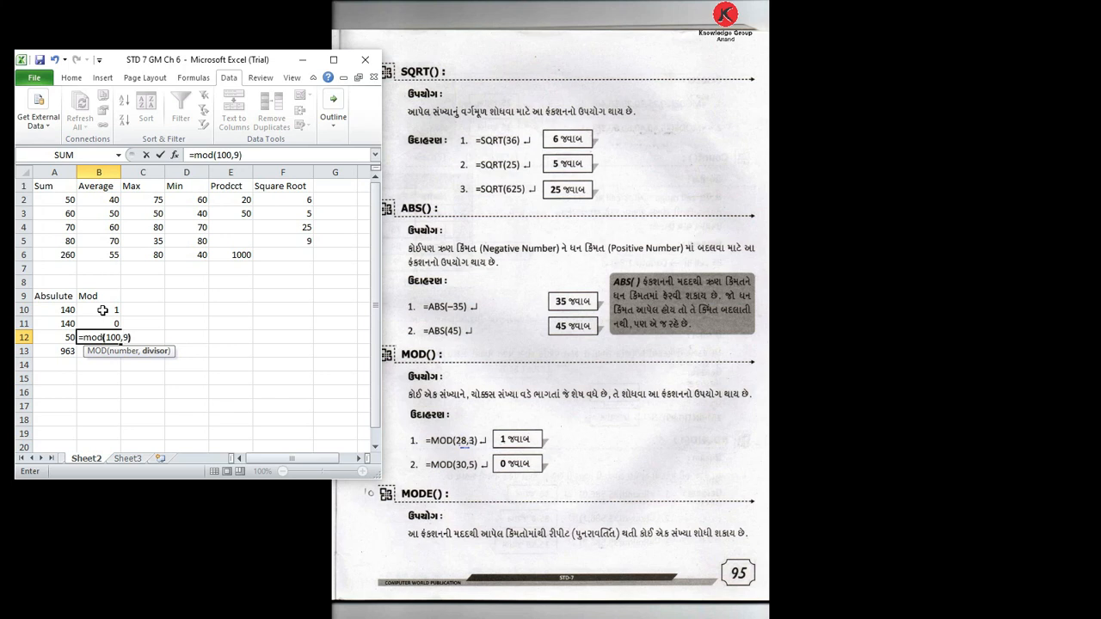
key(Return)
Calculate the remainder of 99 divided by 9 in cell B13 with =MOD(99,9)
text(=)
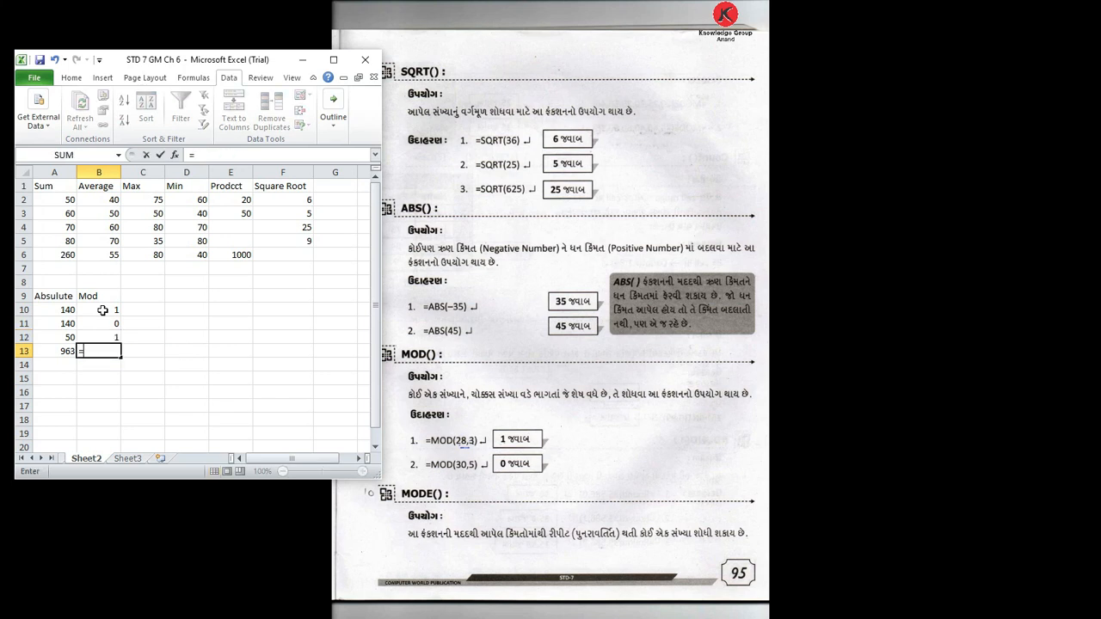
text(mod)
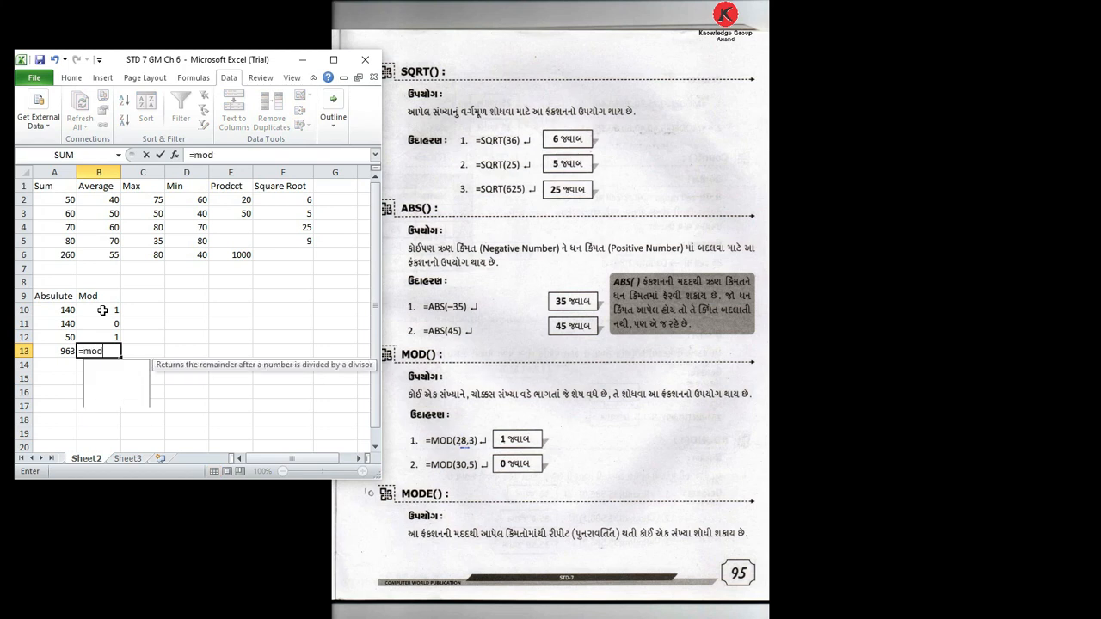
text((99,9)
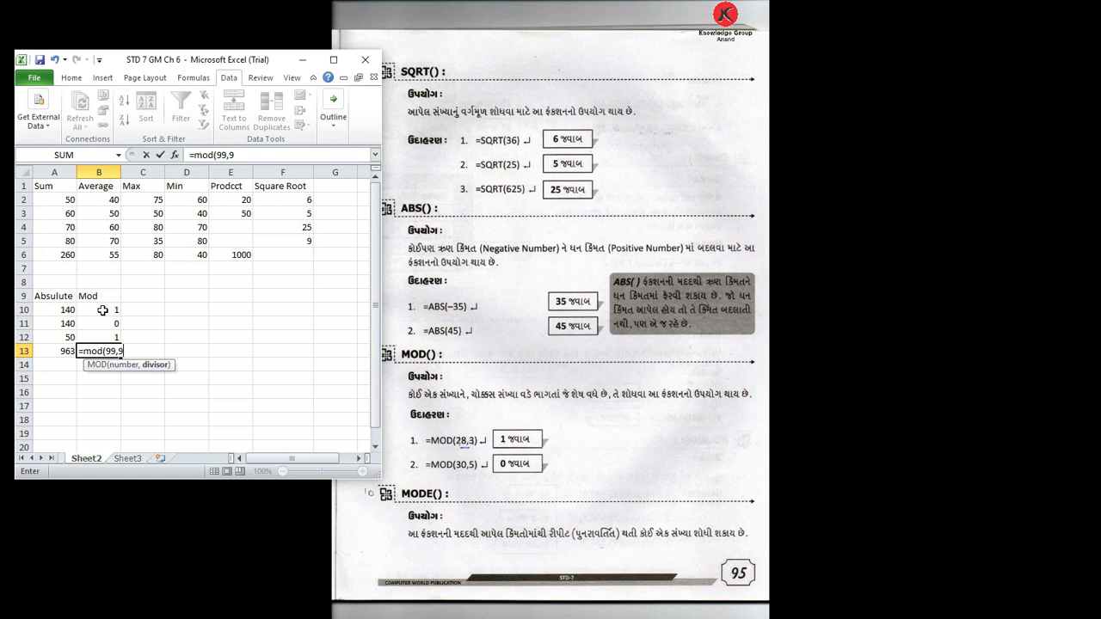
text())
key(Return)
Enter the heading Mode in cell C9, beside the Mod heading
key(Up)
key(Up)
key(Up)
key(Up)
key(Up)
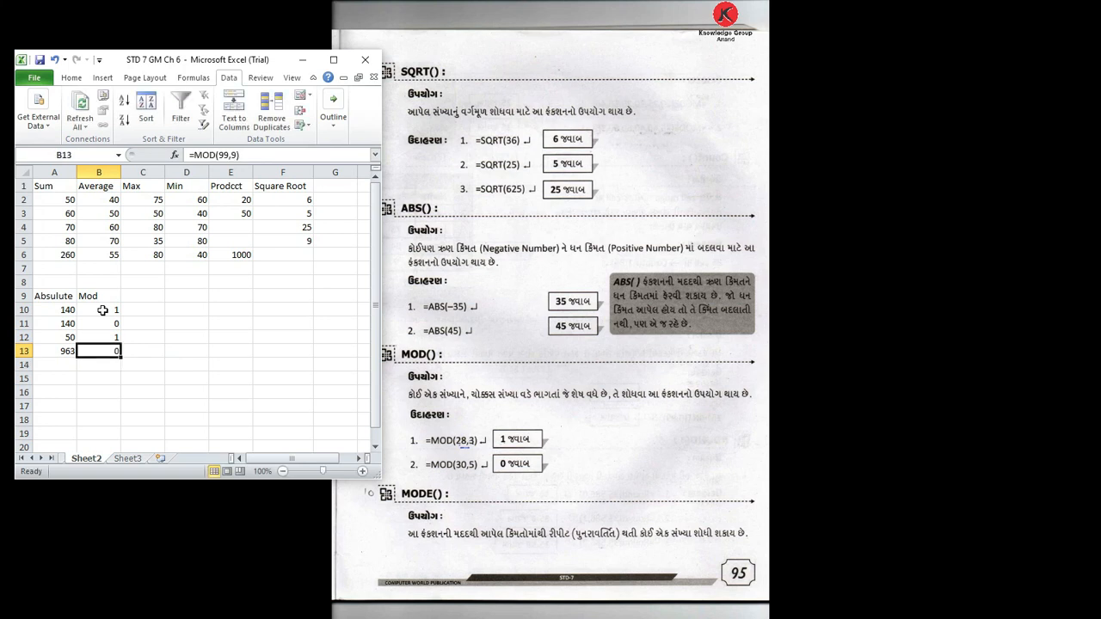
key(Right)
key(BackSpace)
text(e)
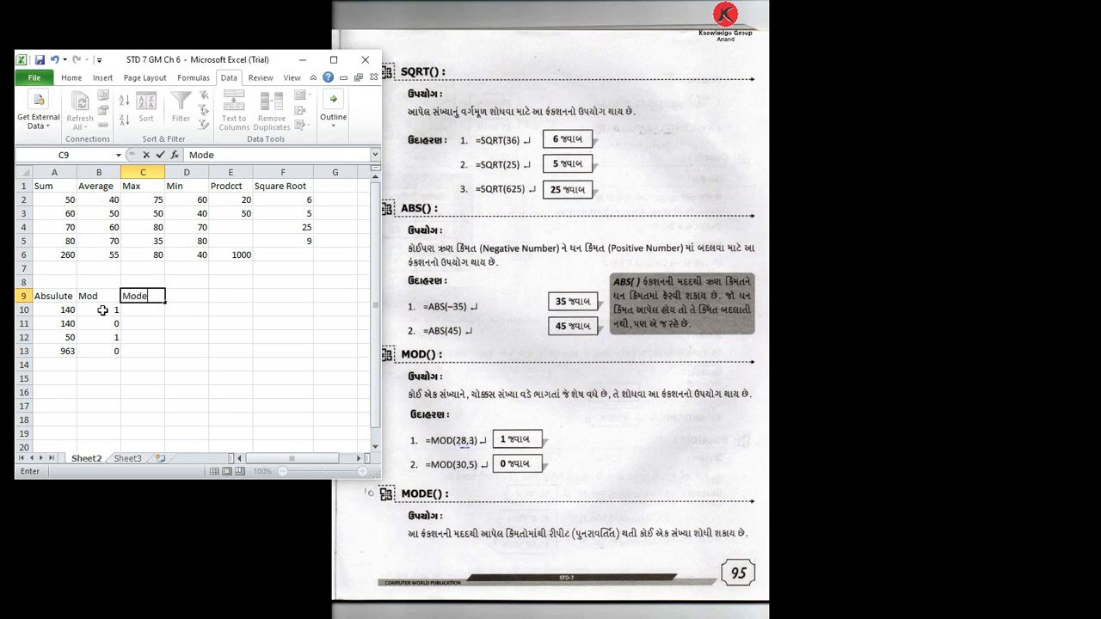
key(Return)
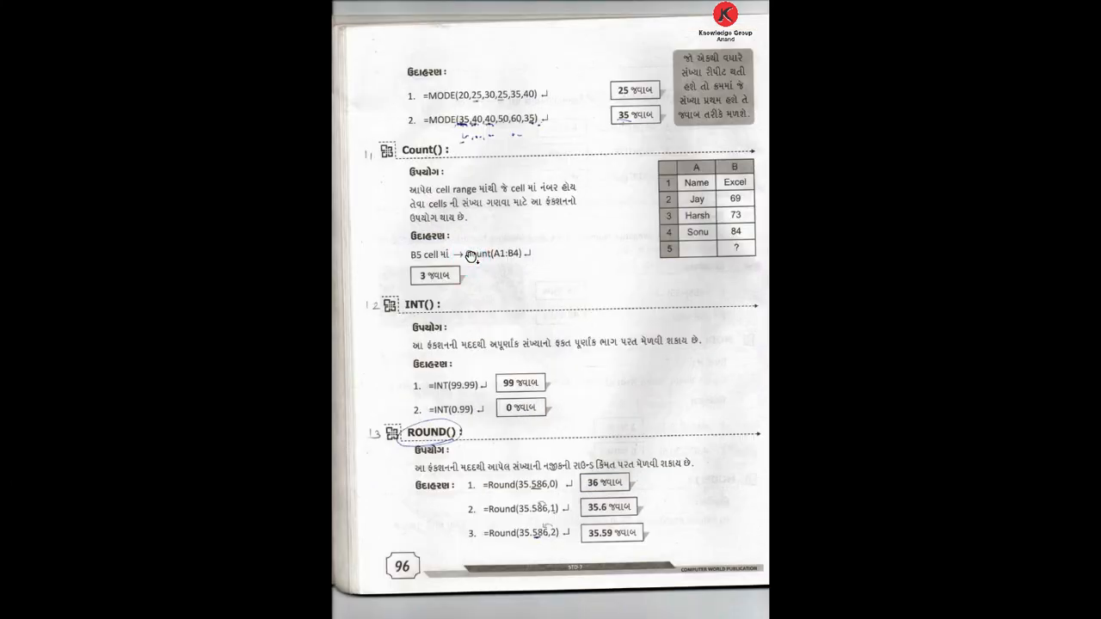
Return to the Excel worksheet and find the most frequent number in cell C10 with =MODE(20,25,30,25,35,40)
key(alt+Tab)
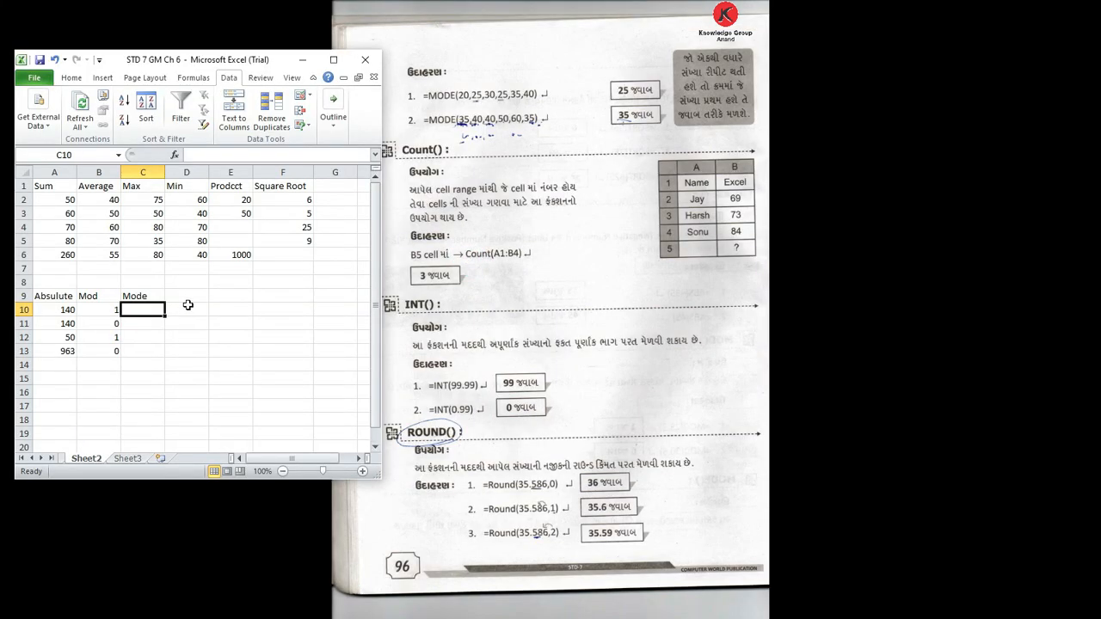
text(=mode)
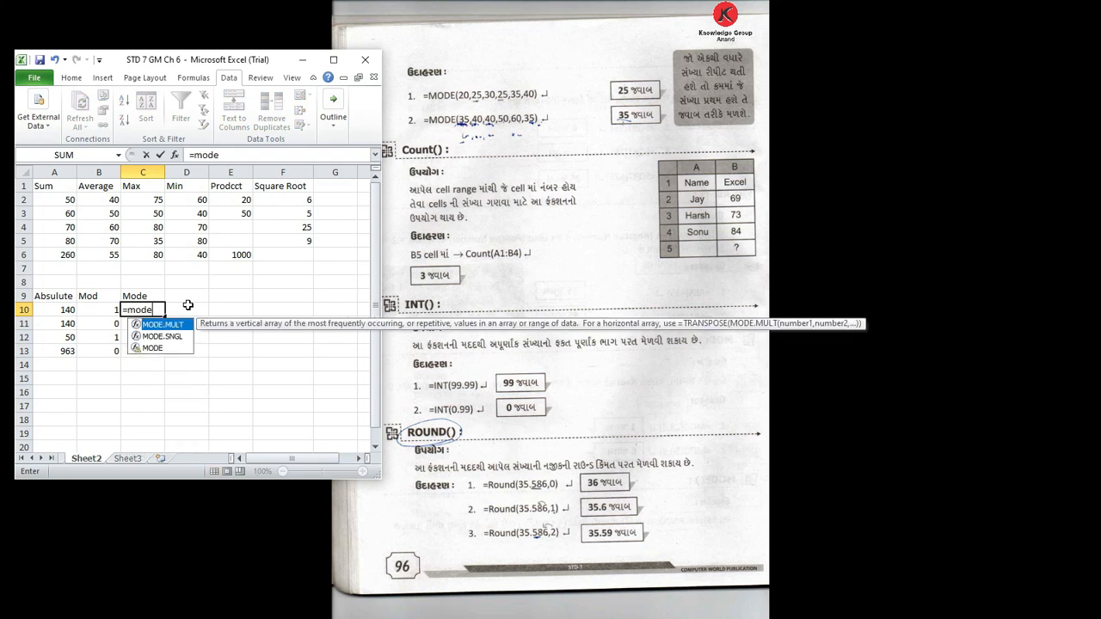
text((20,25,30,25,3)
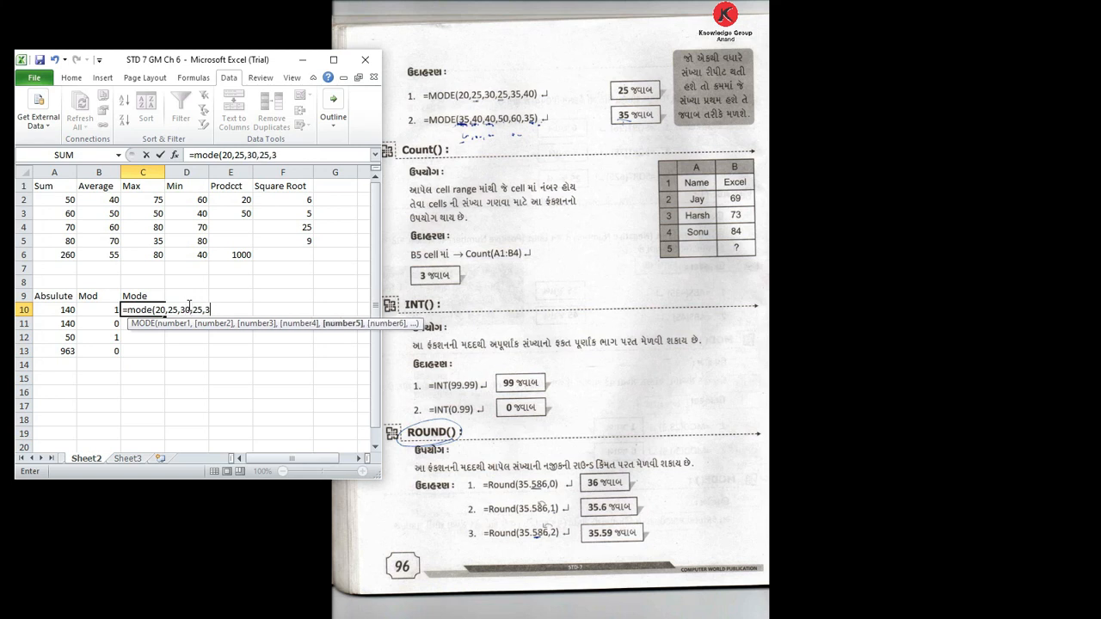
text(5,)
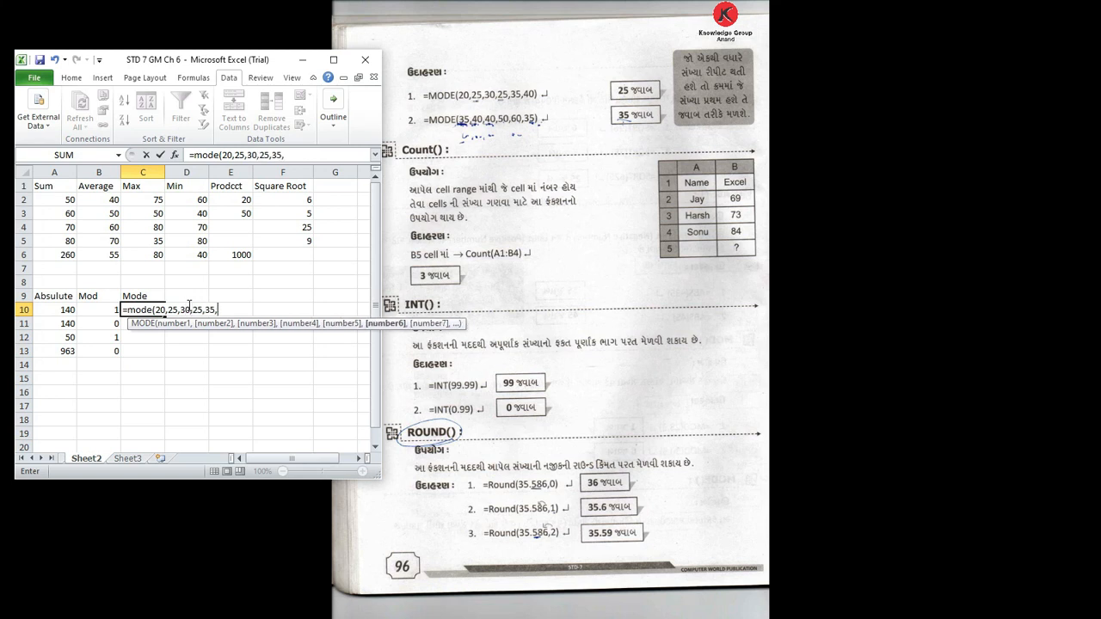
text(40))
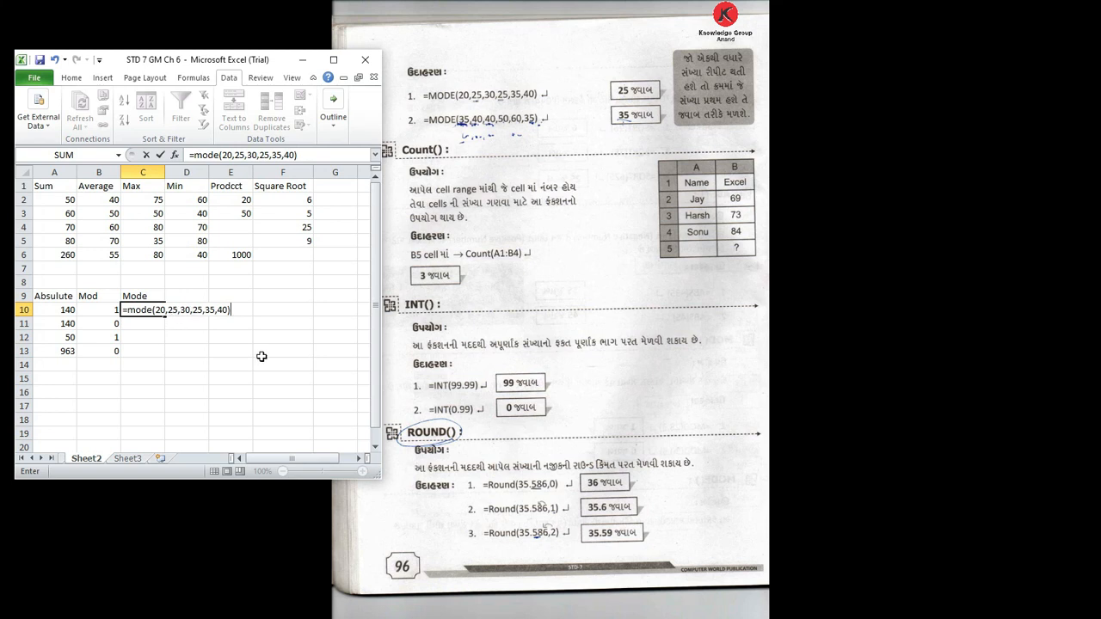
key(Return)
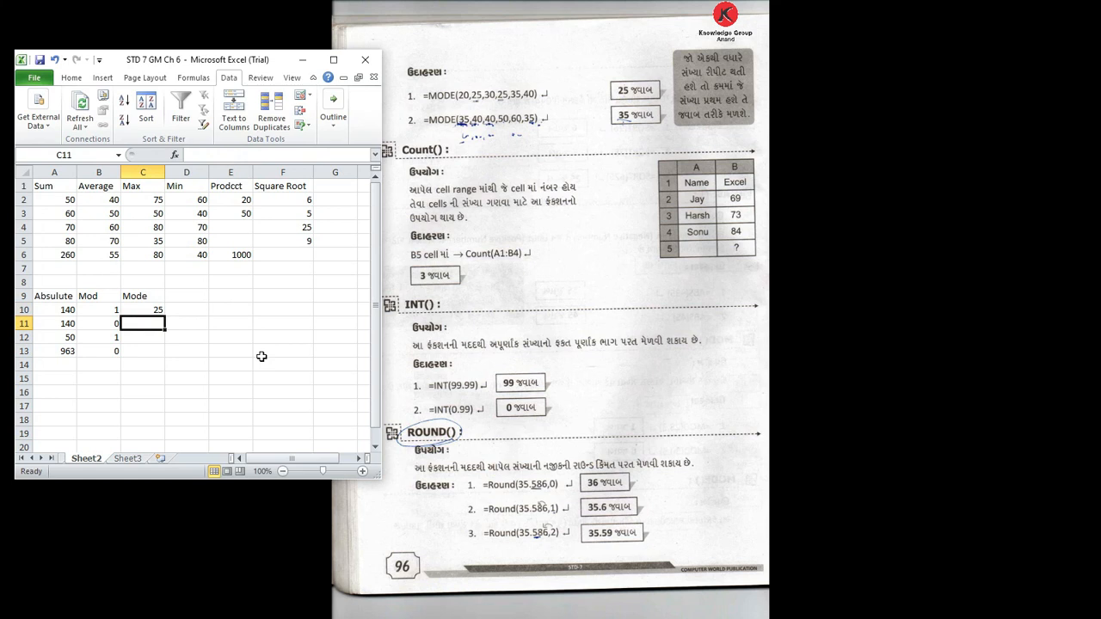
Find the most frequent number of the second textbook example in cell C11 with =MODE(35,40,40,50,60,35)
text(=mode)
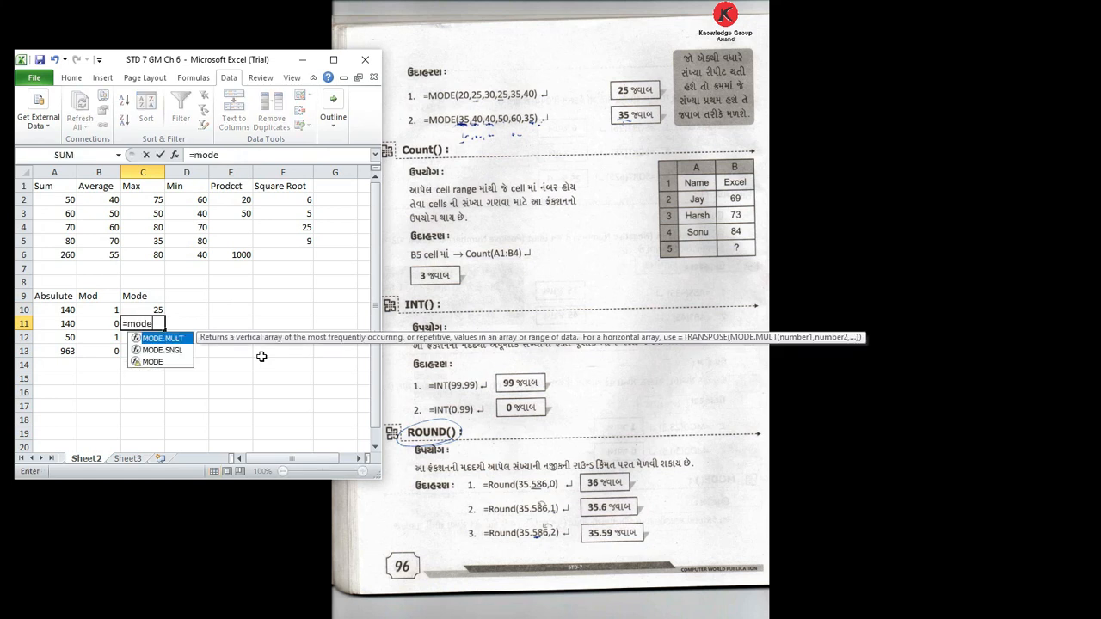
text((35,40)
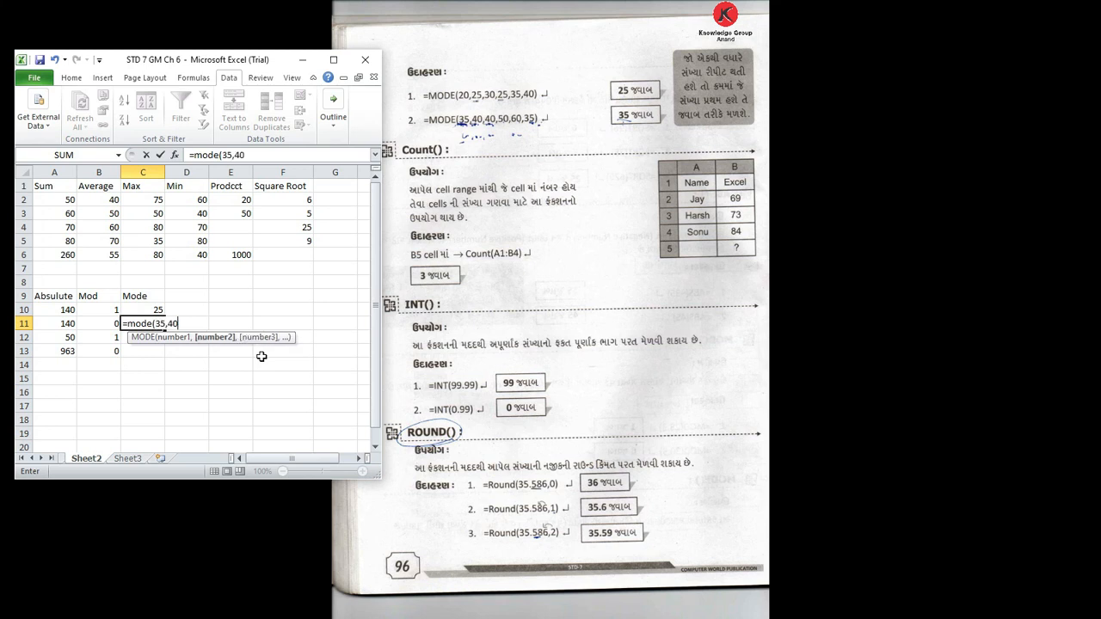
text(,40,50,60,35)
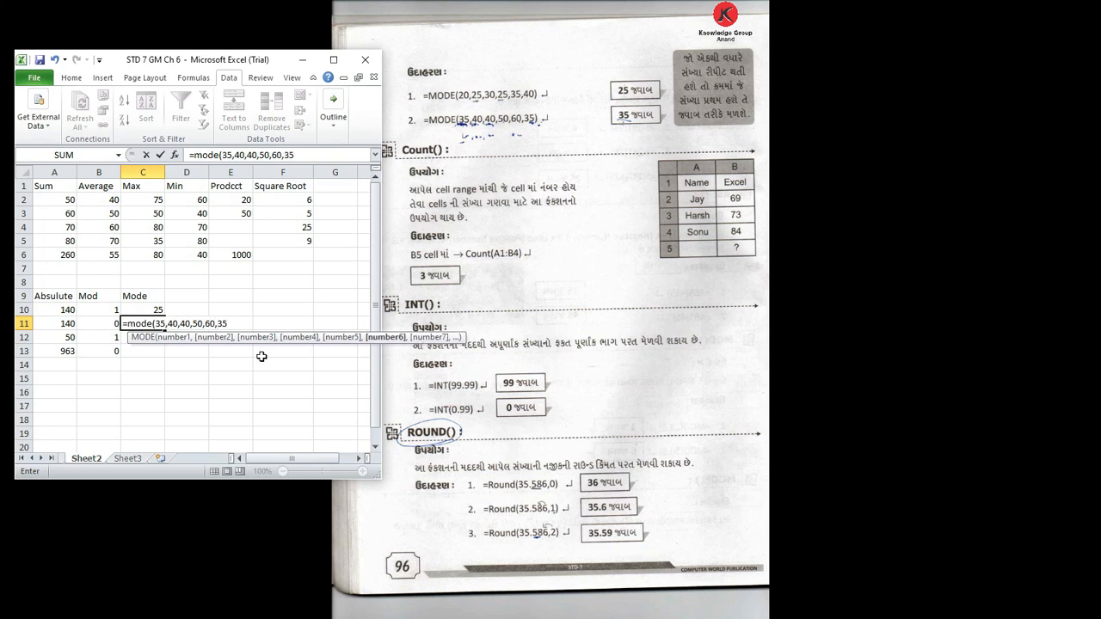
text())
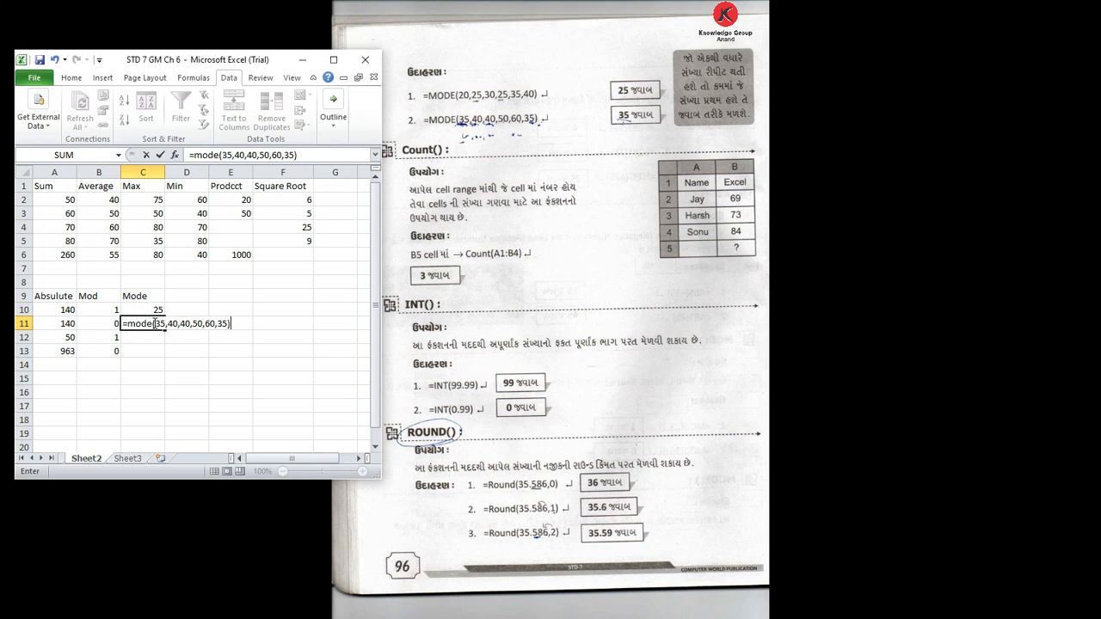
key(Return)
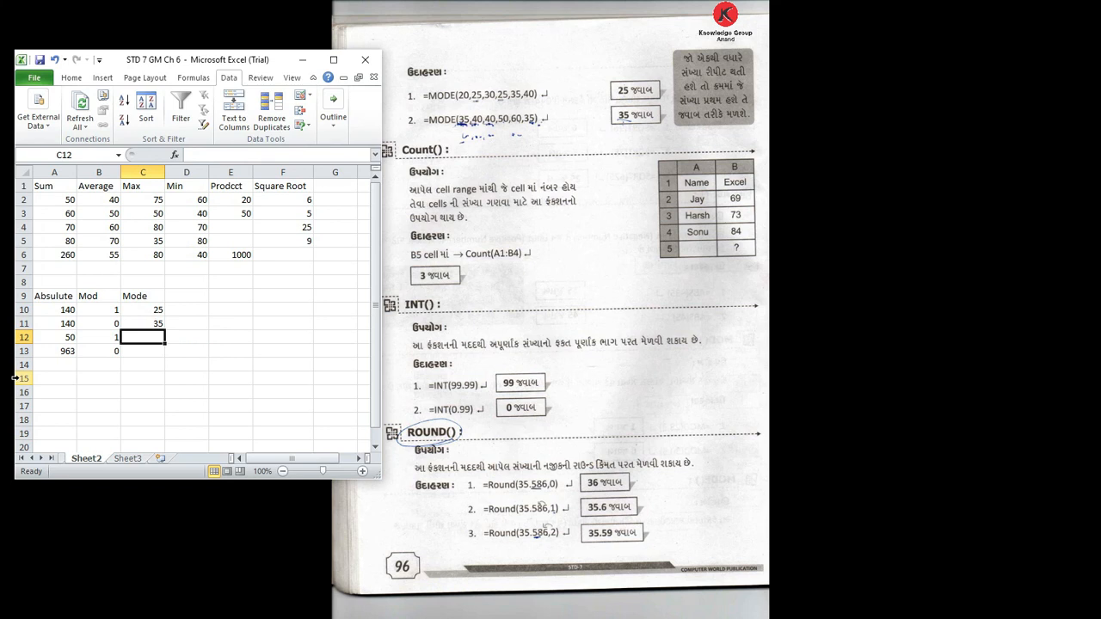
Find the most frequent number of a third series in cell C12 with =MODE(3,10,11,3,10)
text(=mode)
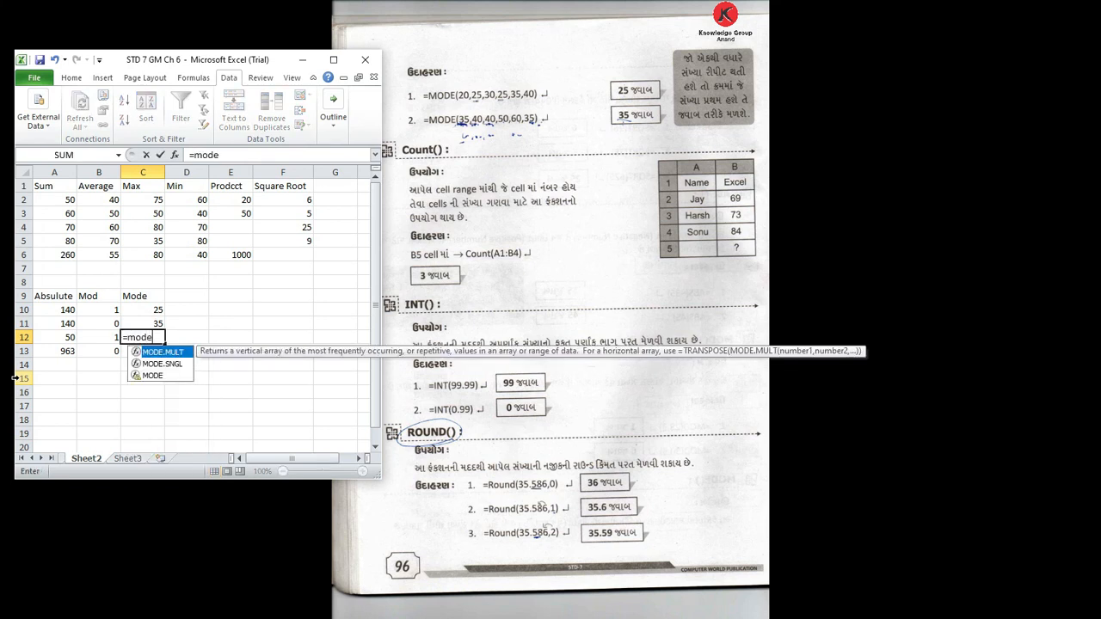
text((3,10,11,)
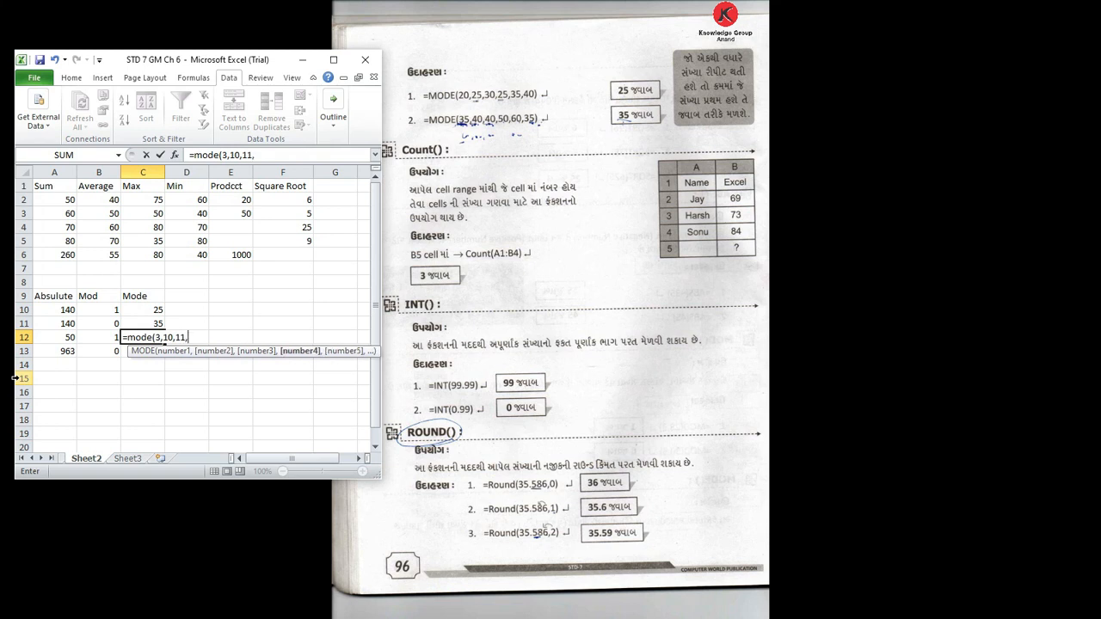
text(3,10)
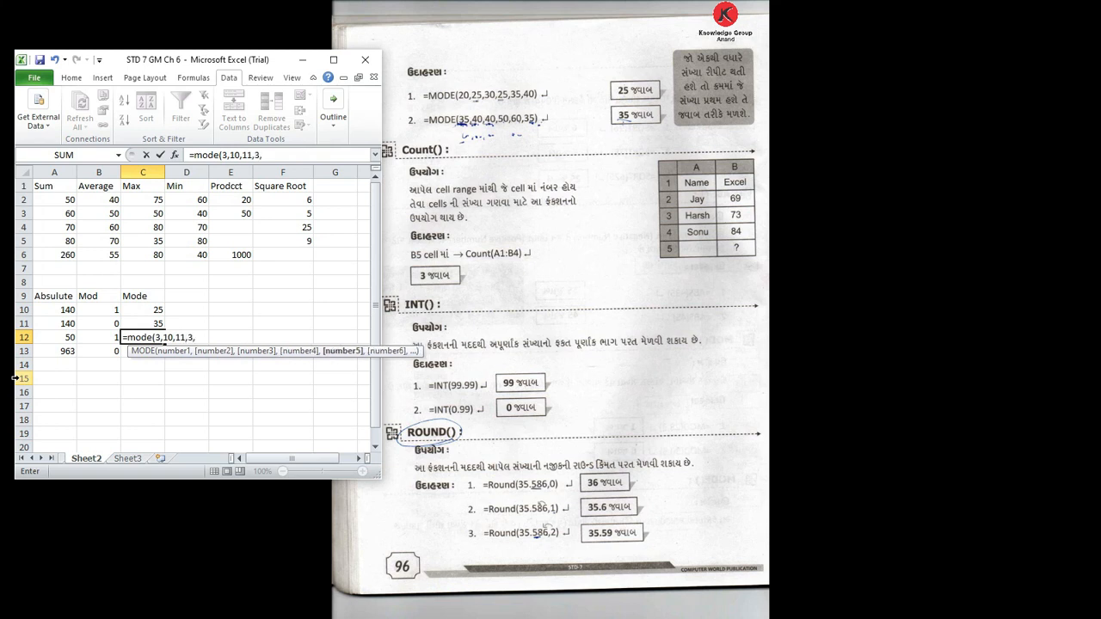
text())
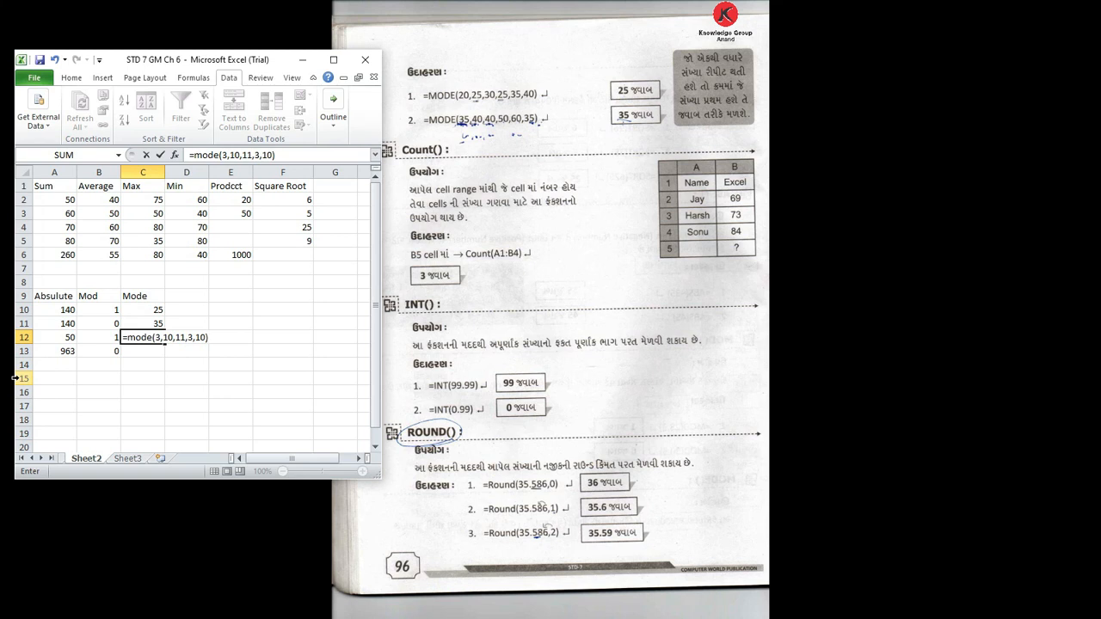
key(Return)
Enter the heading count in cell D9, beside the Mode heading
key(Up)
key(Up)
key(Up)
key(Up)
key(Right)
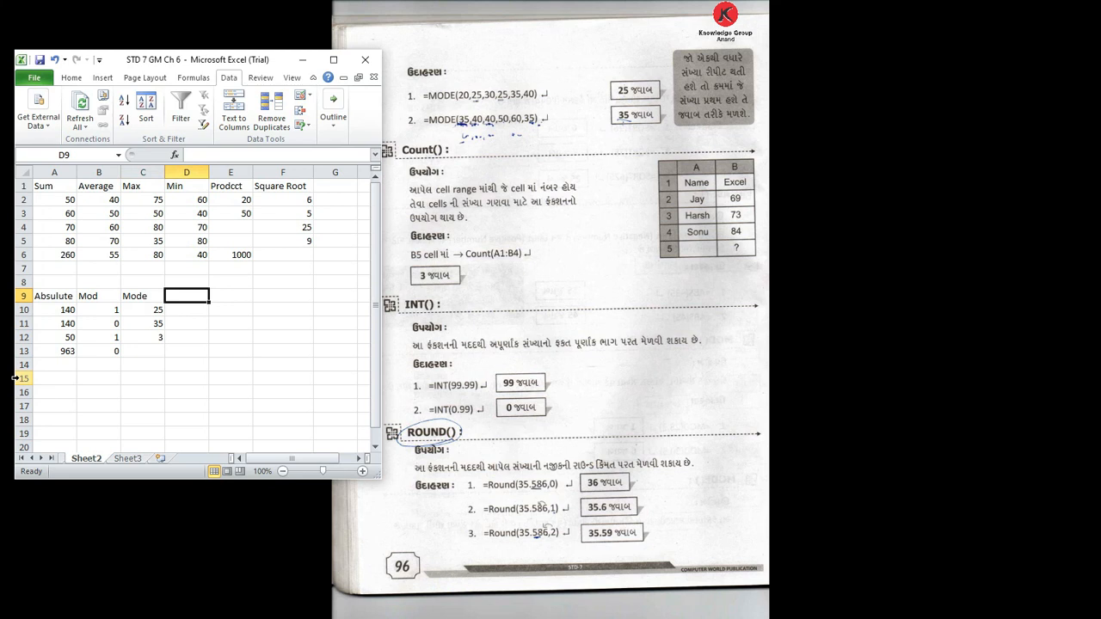
text(count)
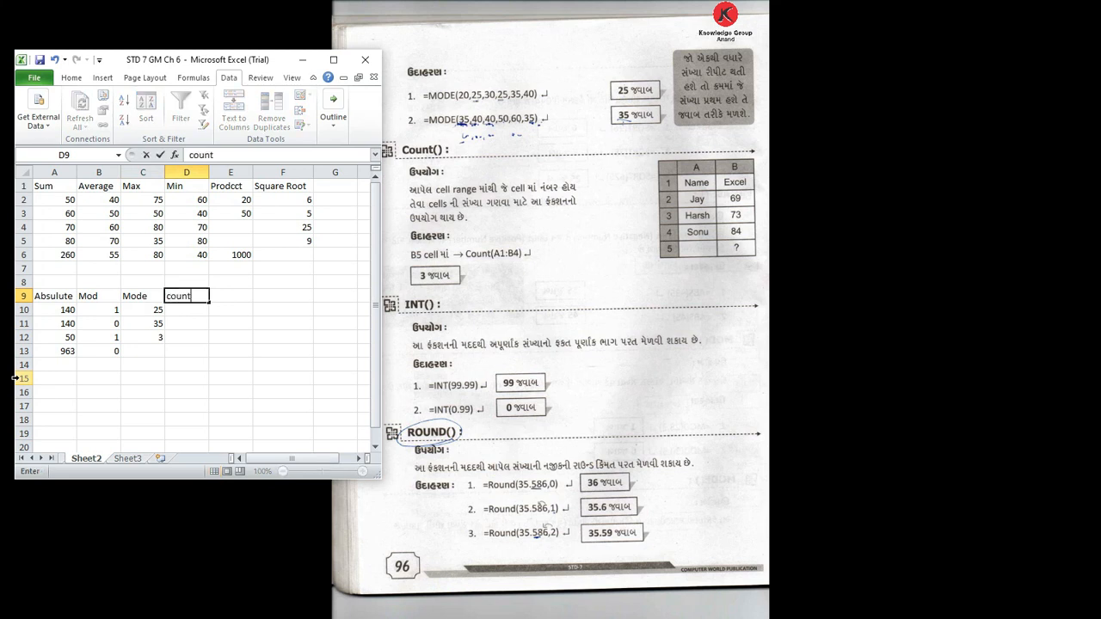
key(Return)
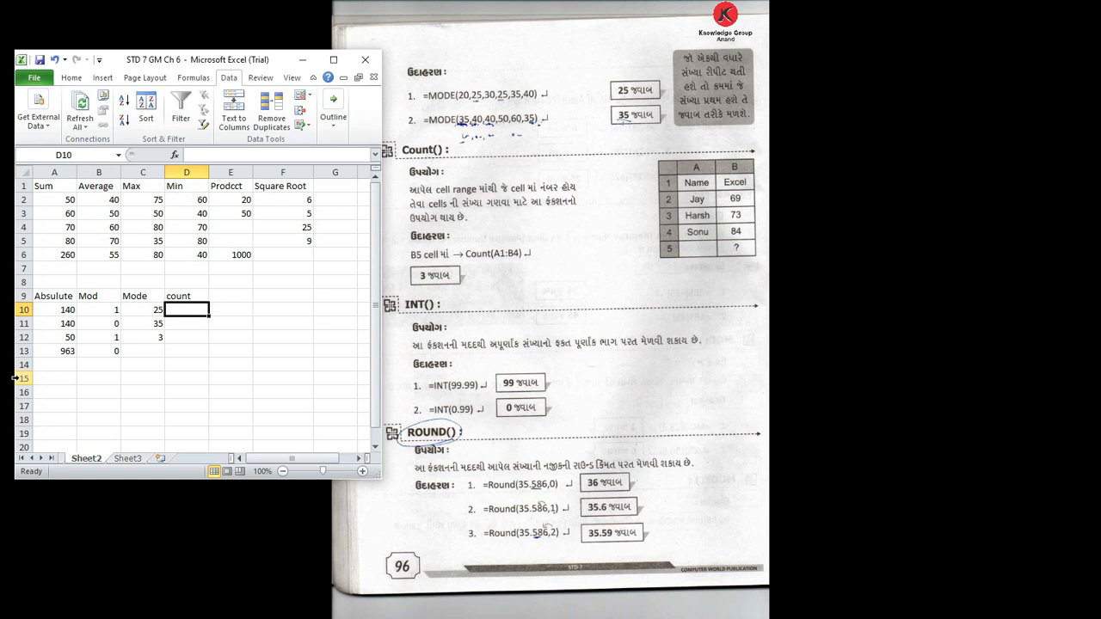
Count the numeric cells under the Min heading in cell D10 with COUNT over the range D2:D6
text(=count)
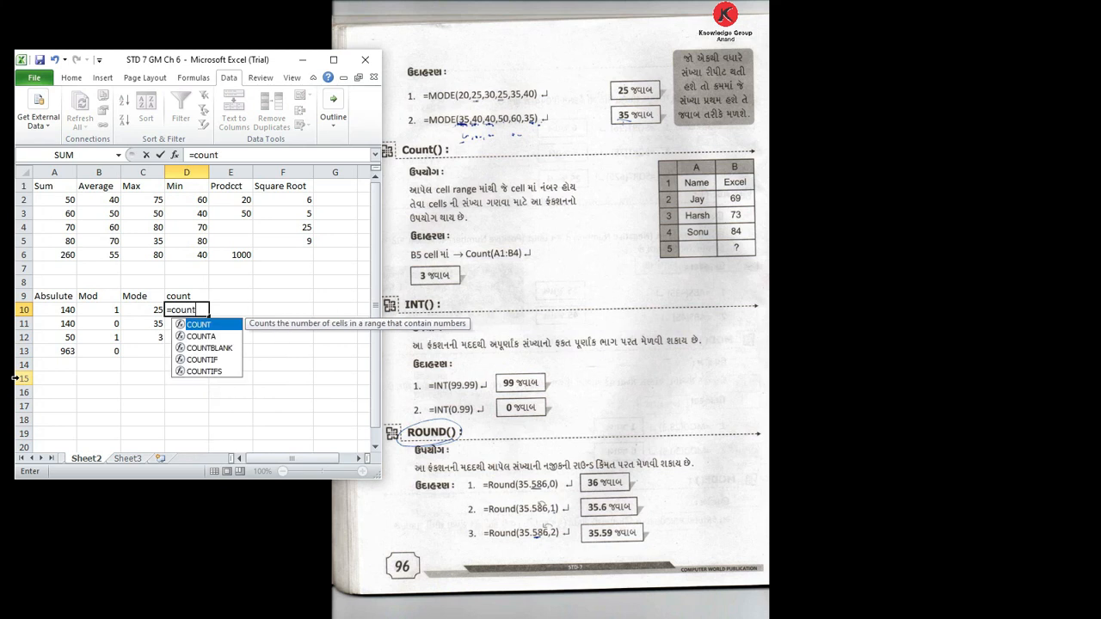
text(()
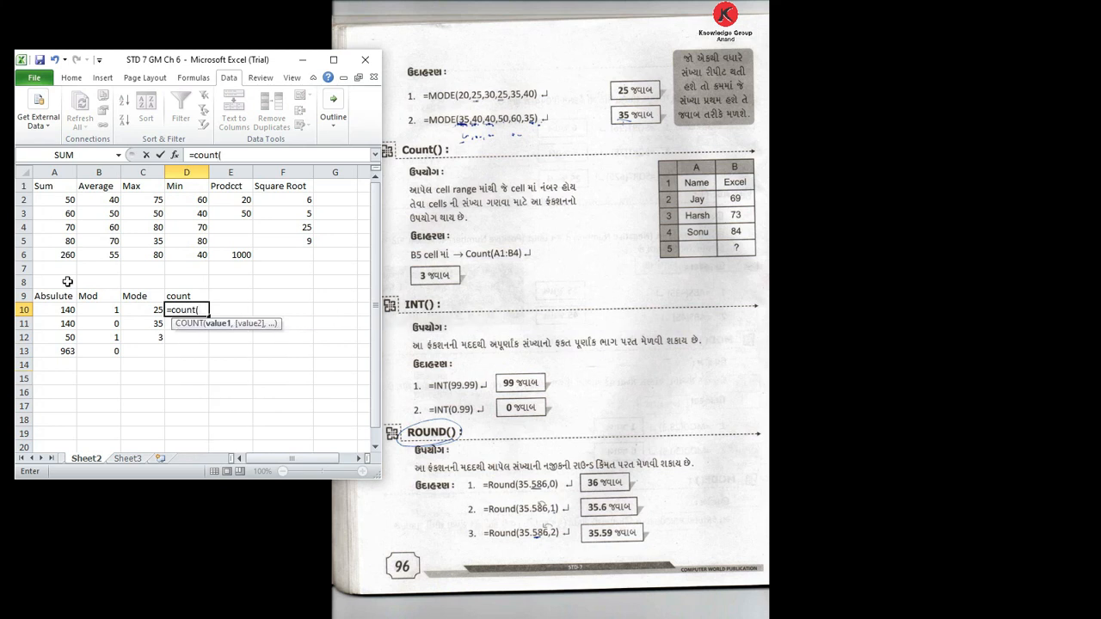
drag(192, 198, 198, 256)
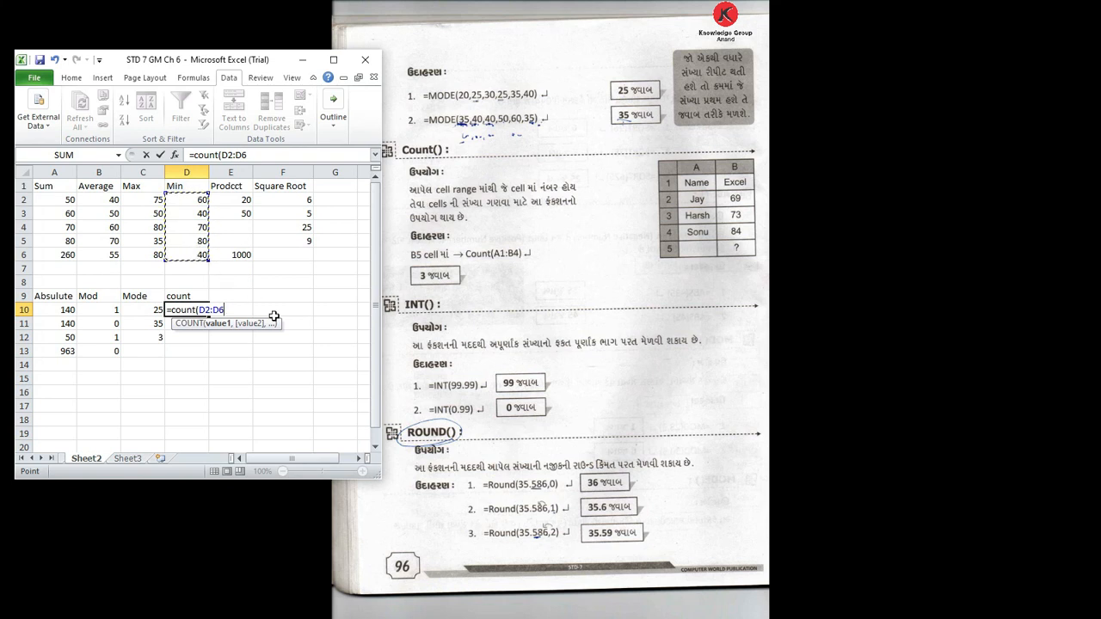
key(Return)
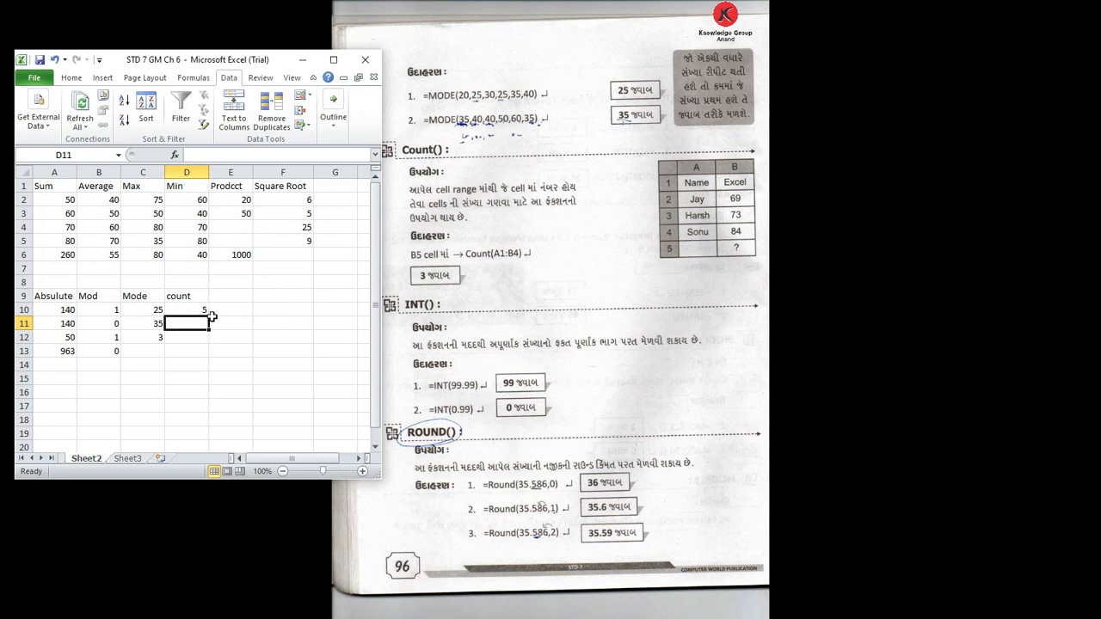
Count the numeric cells of the Min column including its heading in cell D11 with =COUNT(D1:D6)
text(=count()
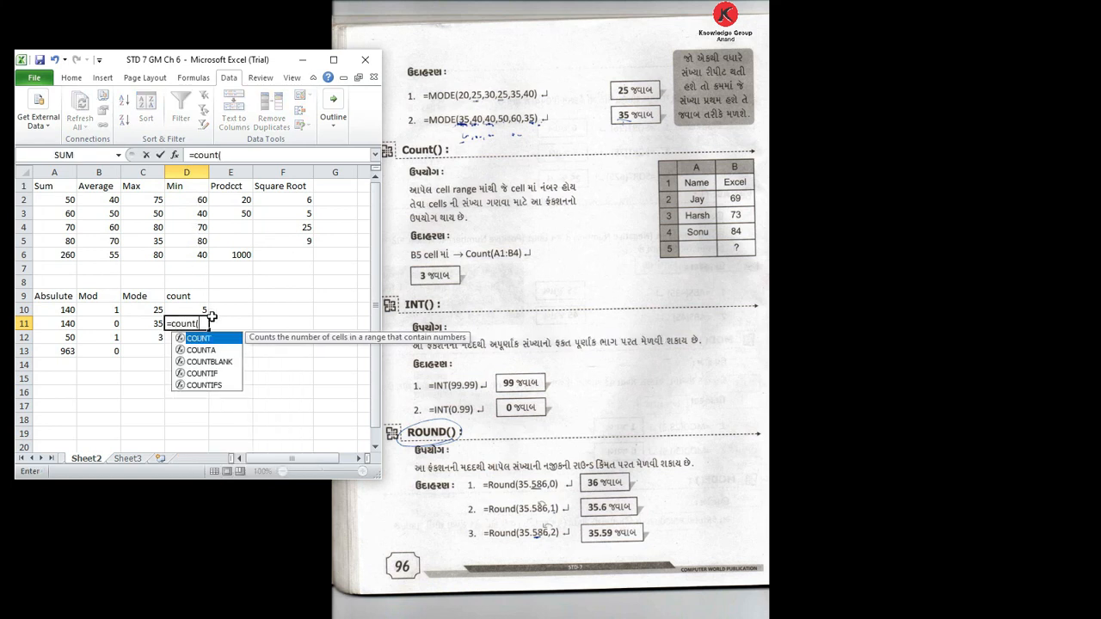
click(191, 188)
drag(191, 187, 204, 258)
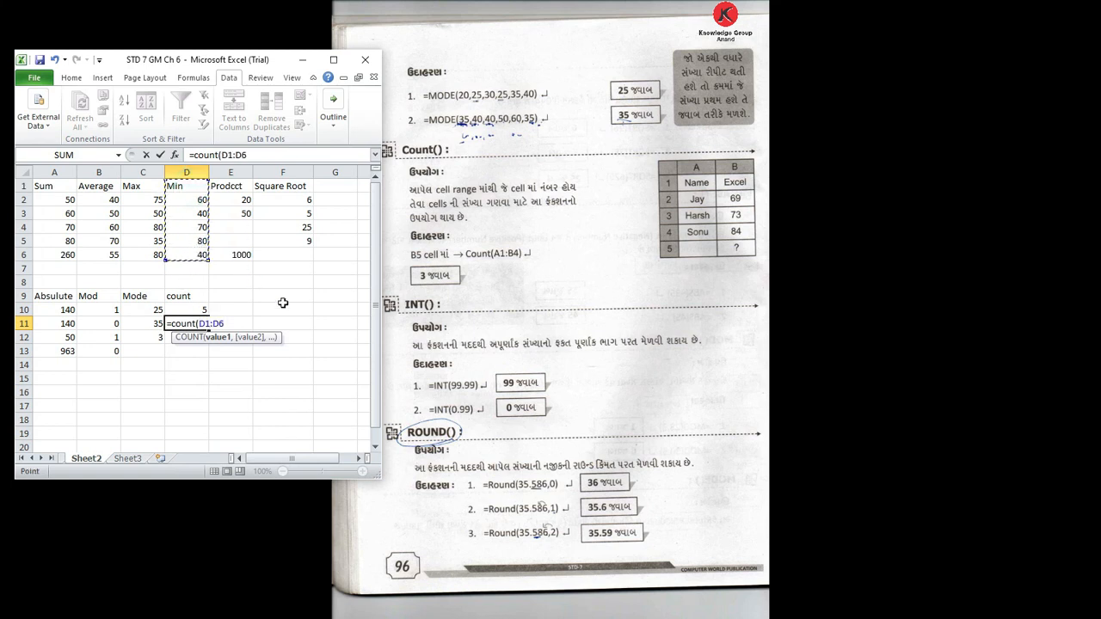
text())
key(Return)
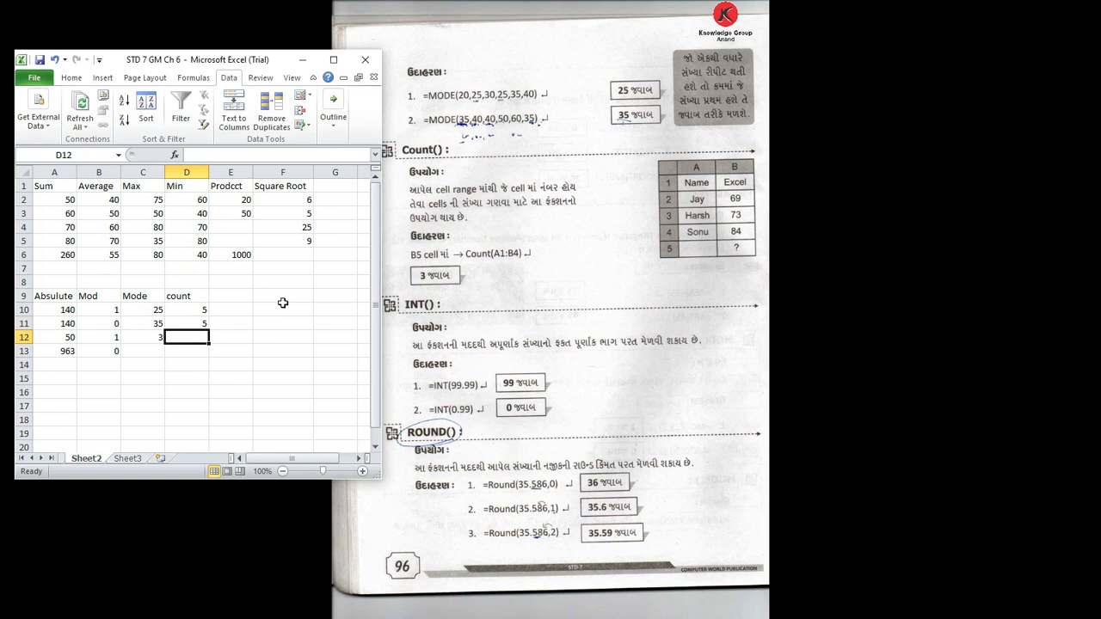
key(Up)
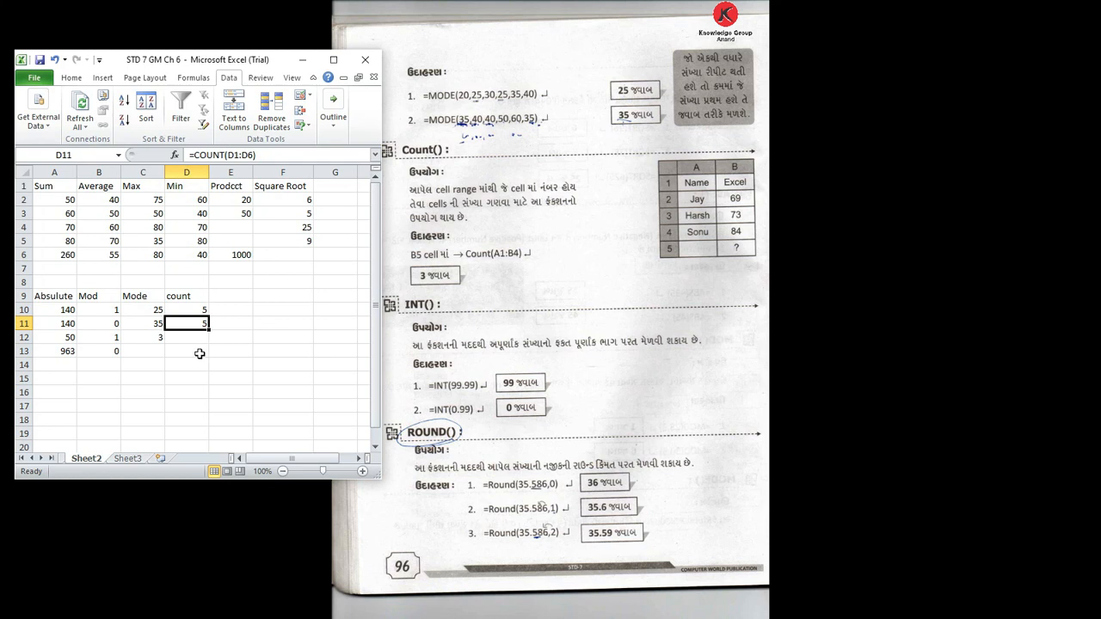
Enter the heading integer in cell E9, beside the count heading
click(223, 297)
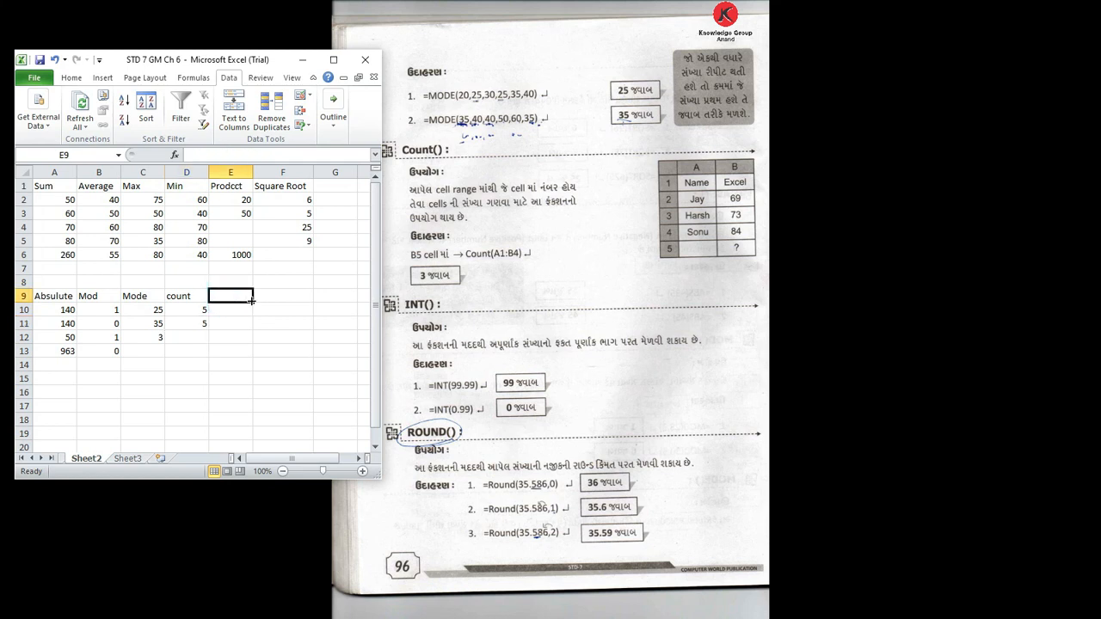
text(integer)
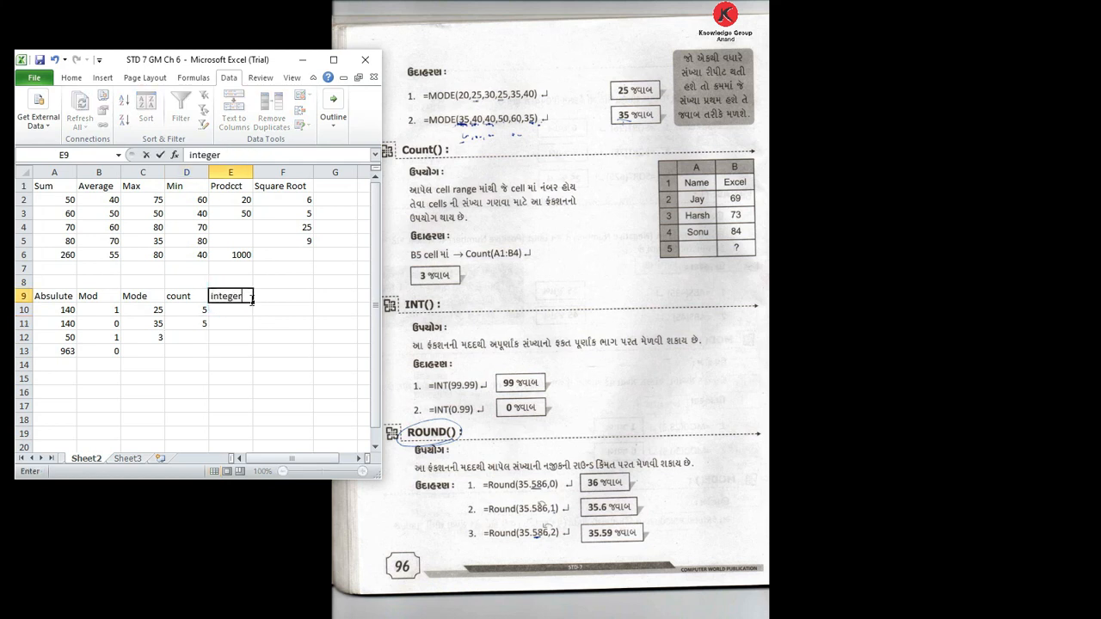
key(Return)
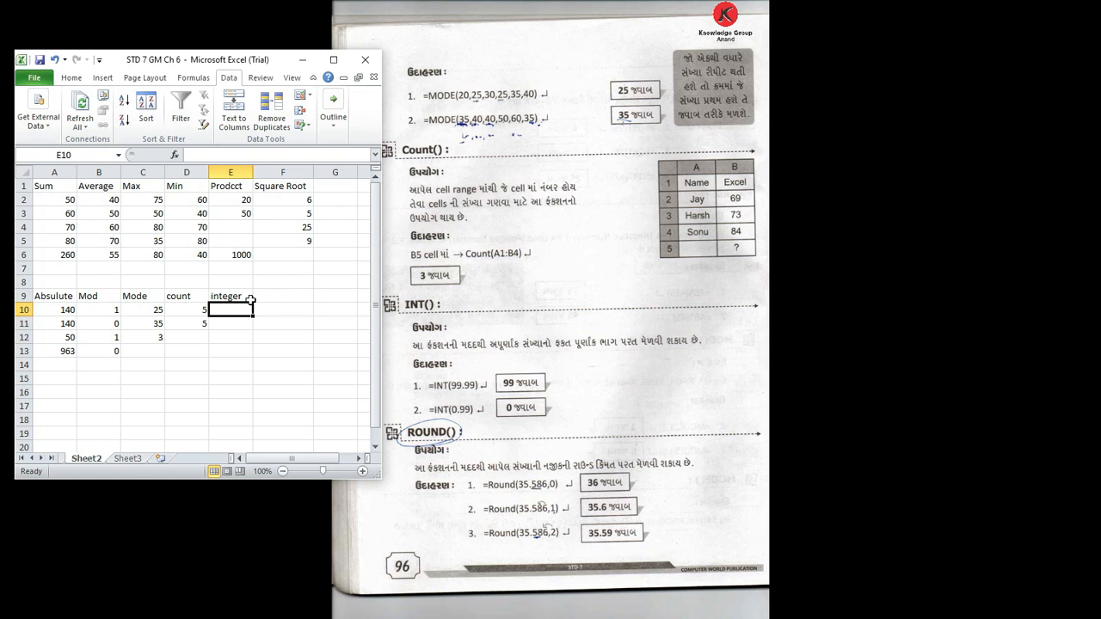
Return the integer part of 99.99 in cell E10 with the INT function
text(=int)
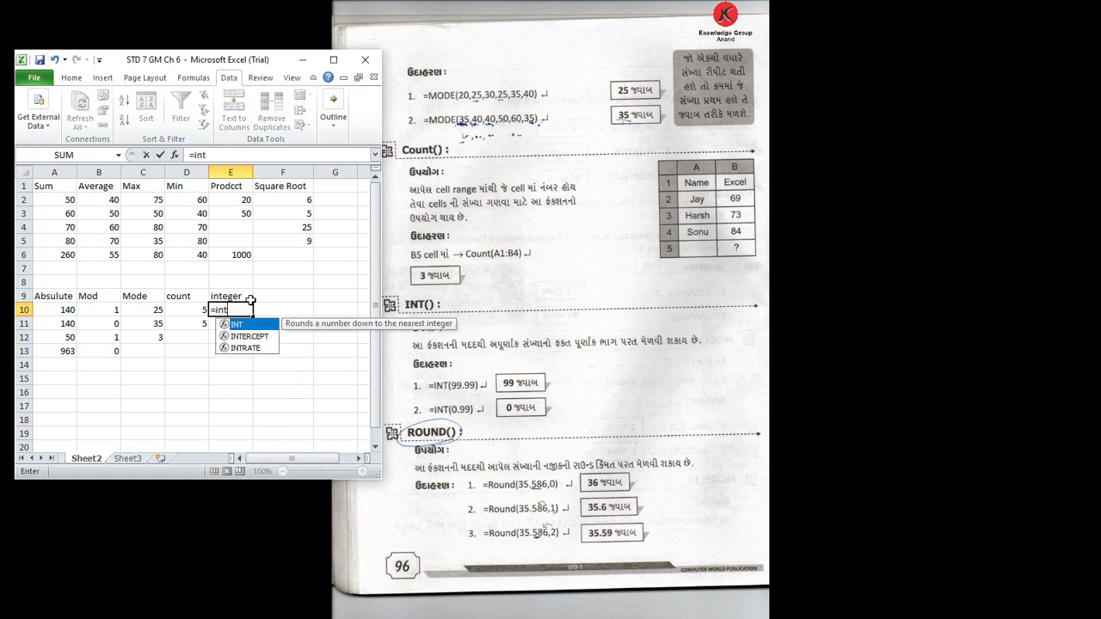
text((99.99)
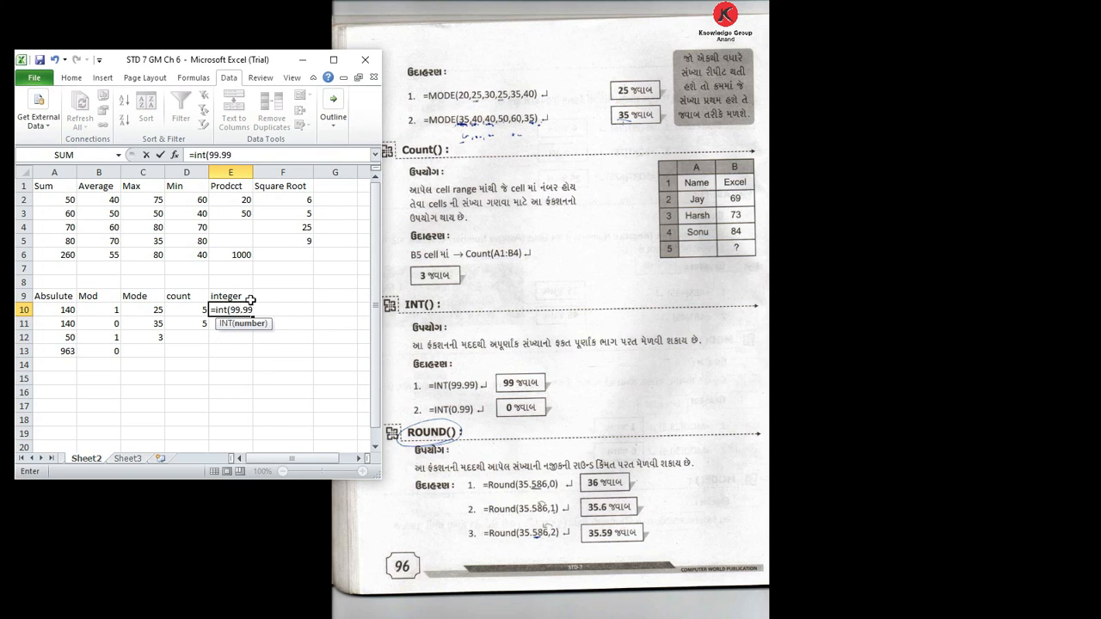
key(Return)
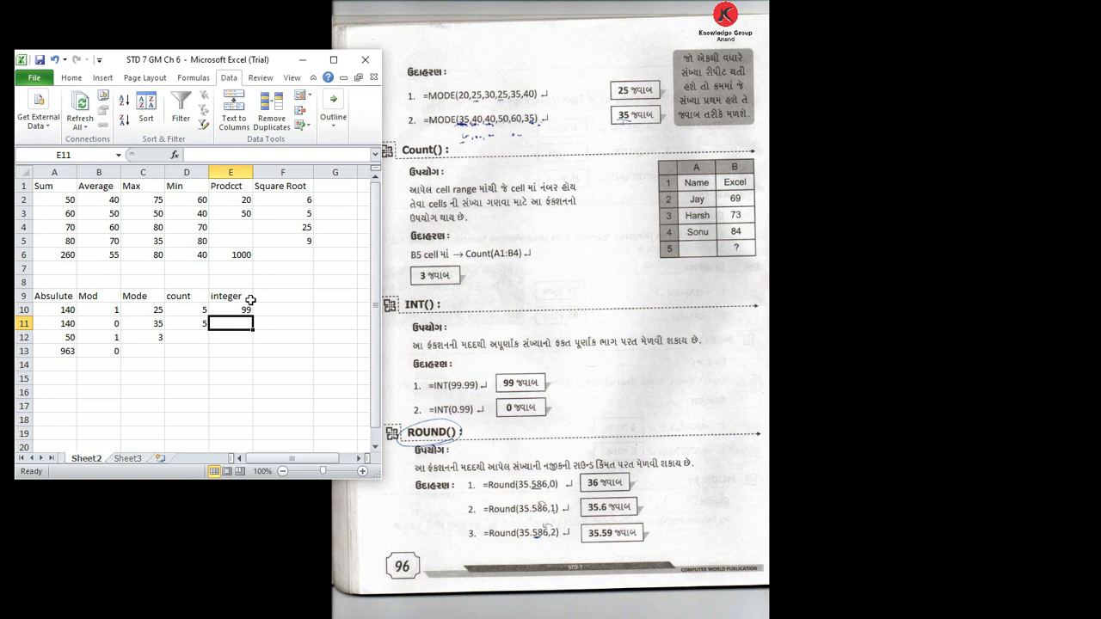
Return the integer part of 0.99 in cell E11 with =int(0.99)
text(=ion)
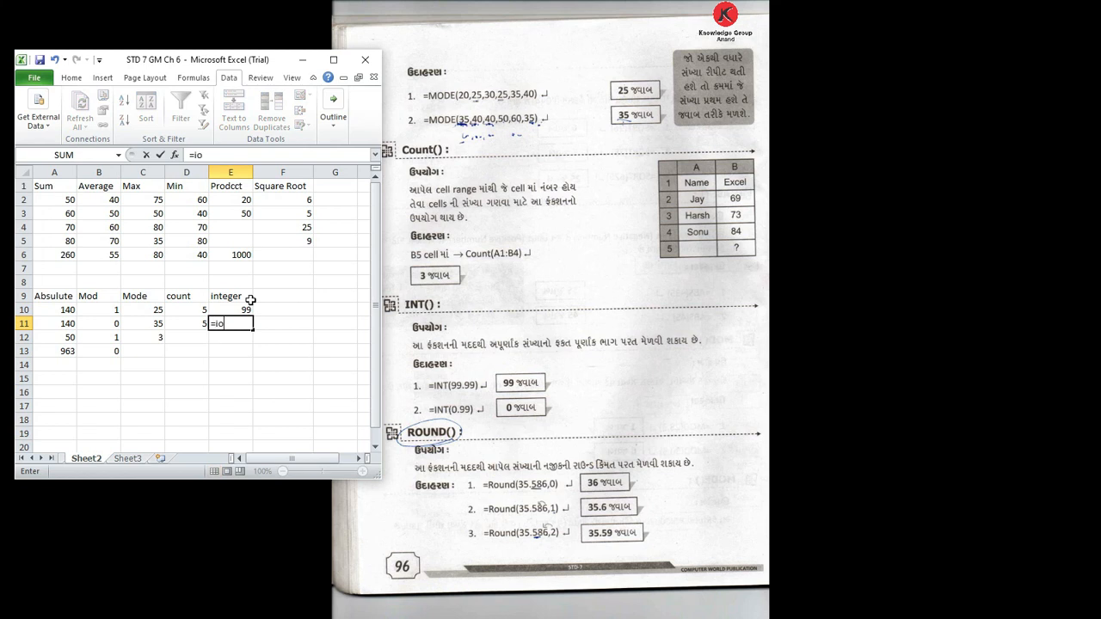
key(BackSpace)
key(BackSpace)
text(nt)
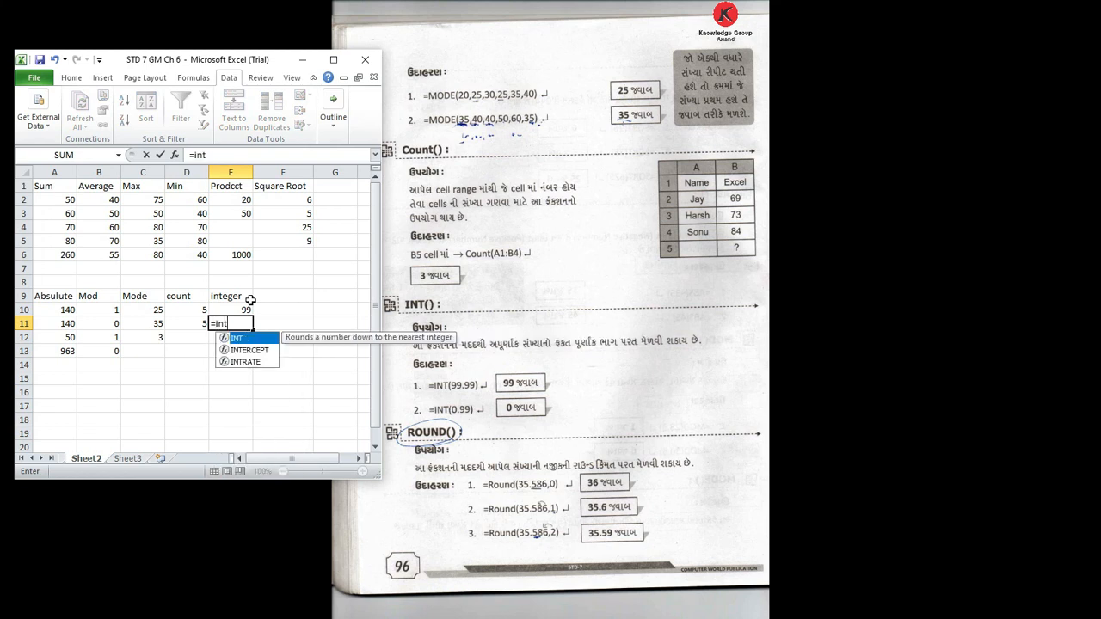
text((0.)
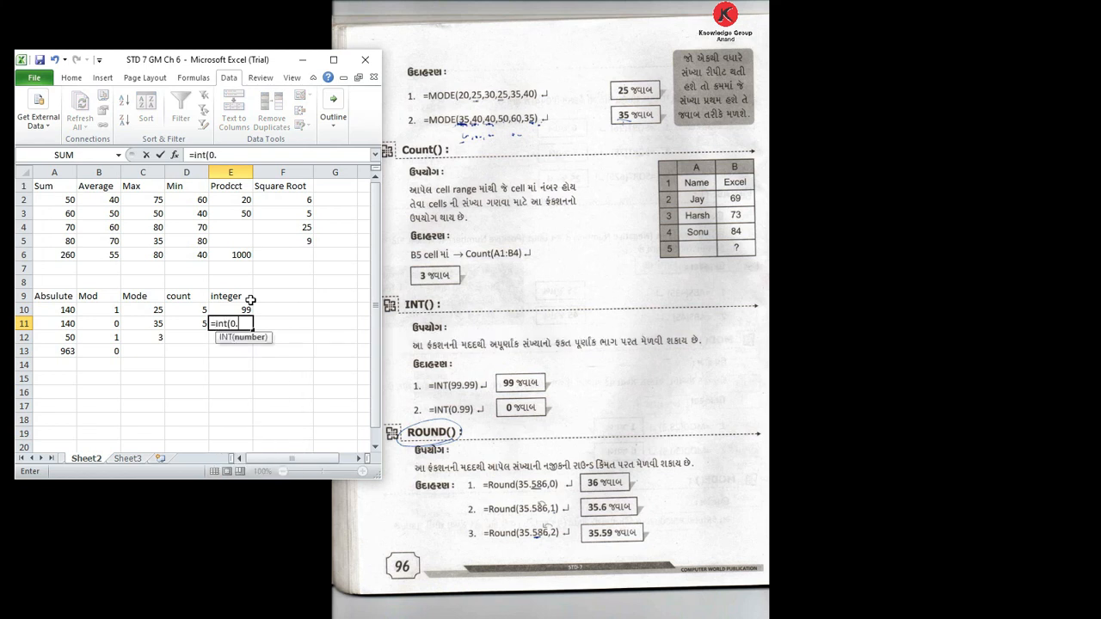
text(99))
key(Return)
Add a third INT example in cell E12 using the number 15.56
text(=)
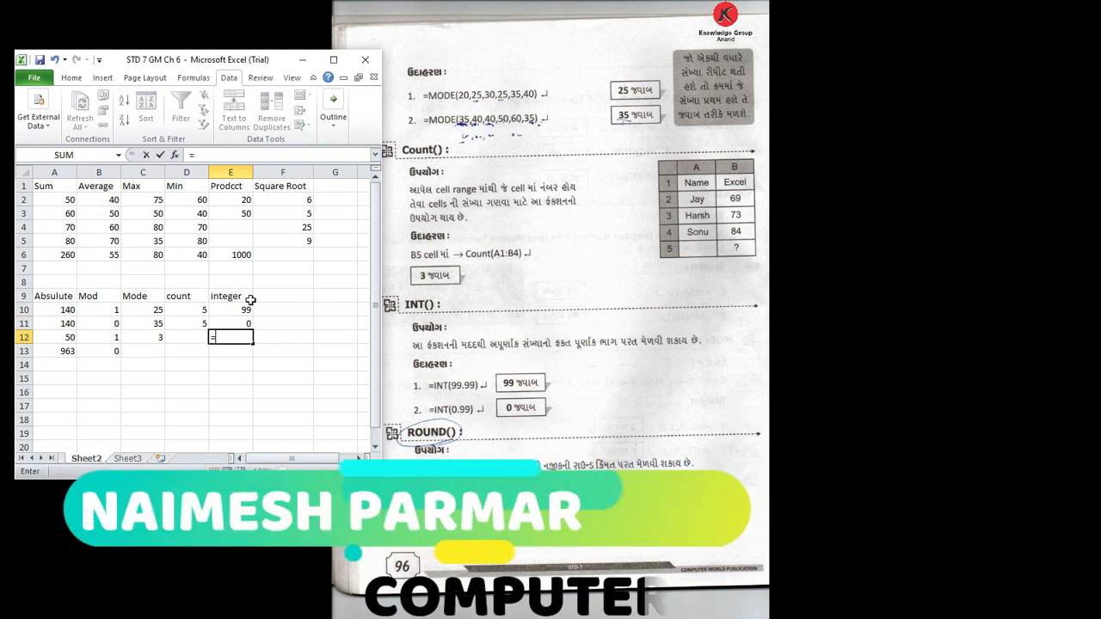
text(int()
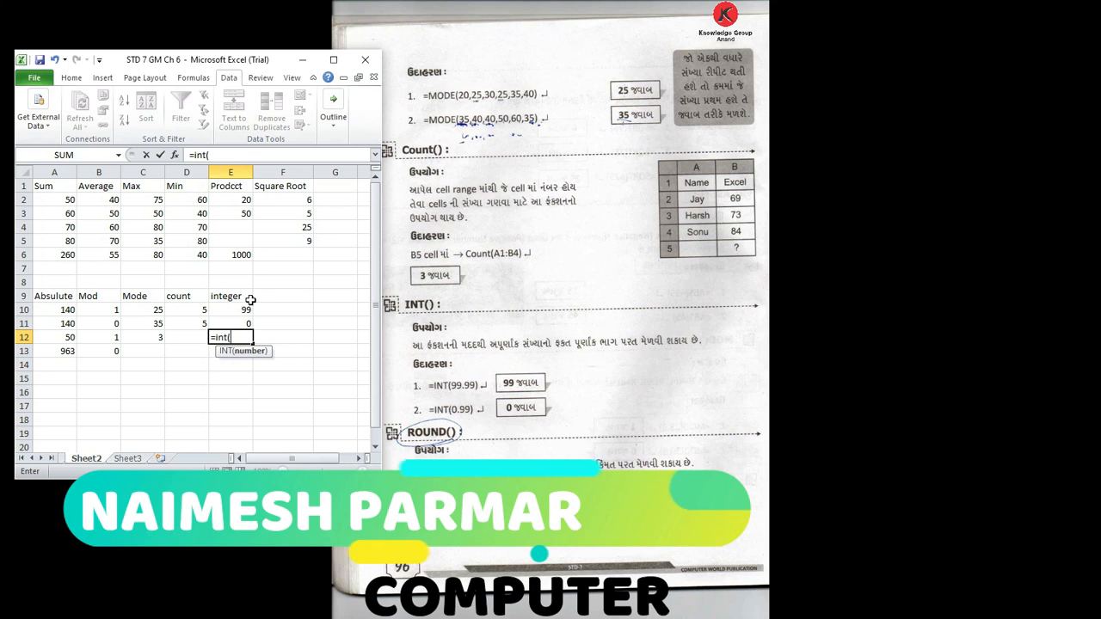
text(15.56)
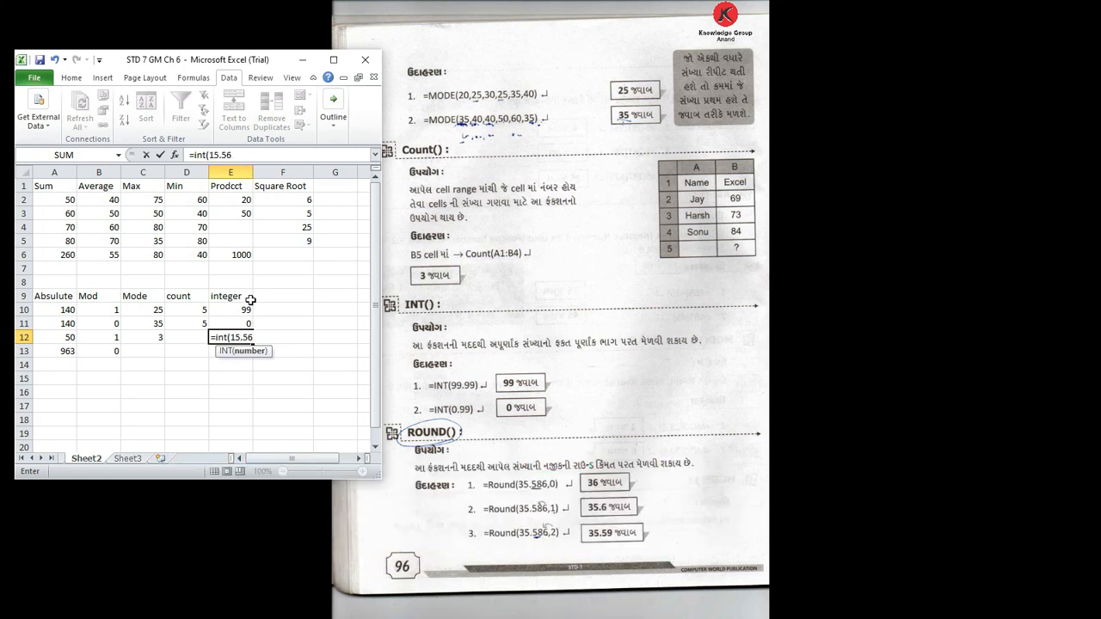
text())
key(Return)
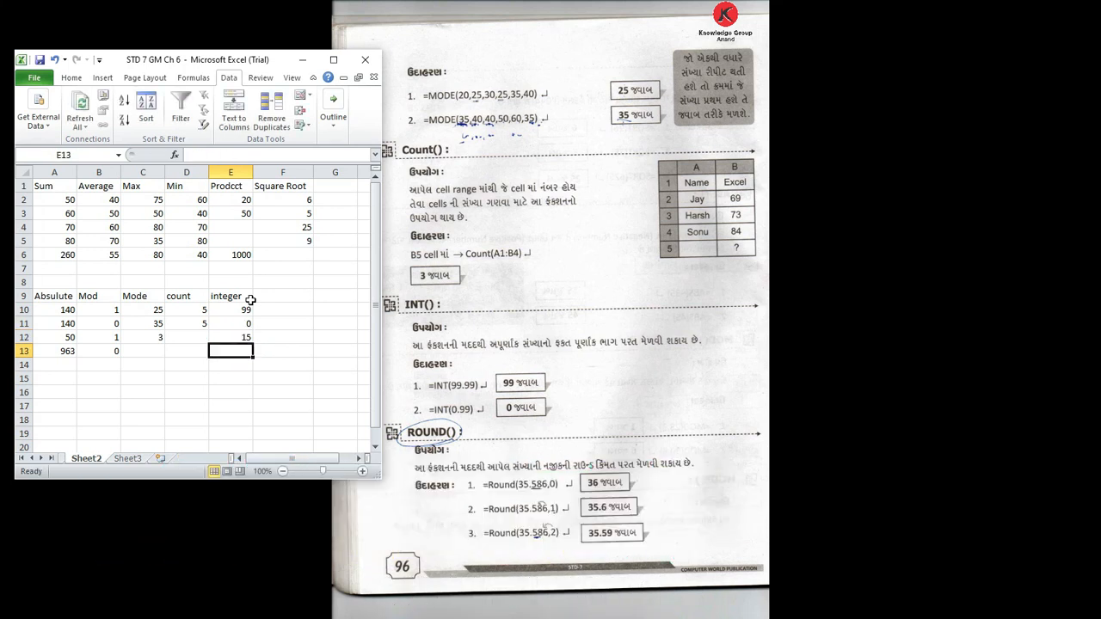
Enter the heading round in cell F9, beside the integer heading
key(Right)
key(Up)
key(Up)
key(Up)
key(Up)
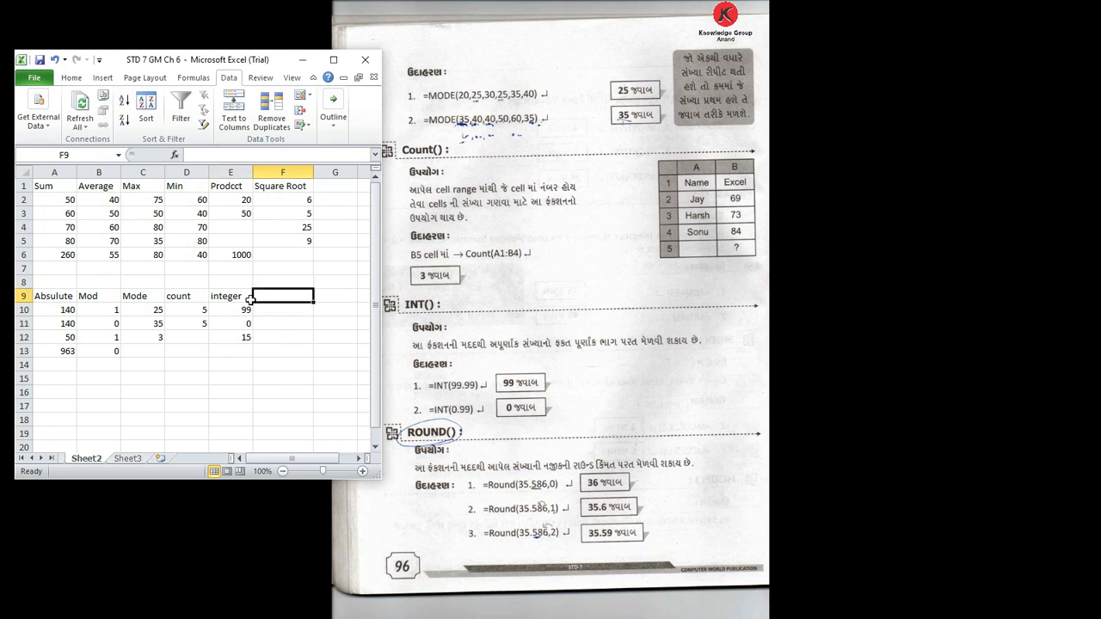
text(round)
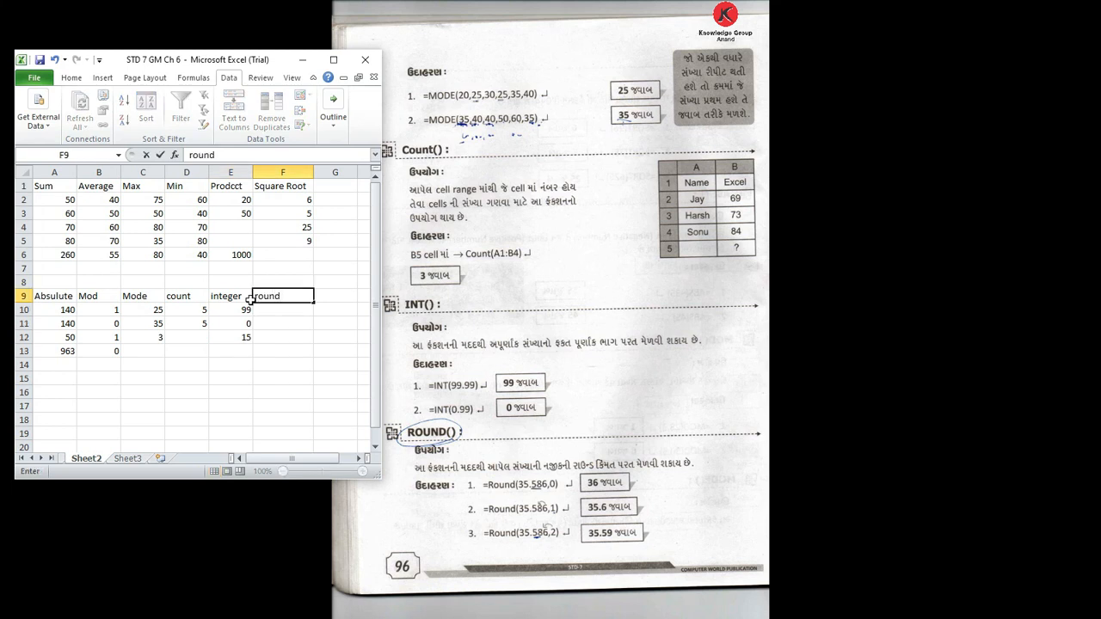
key(Return)
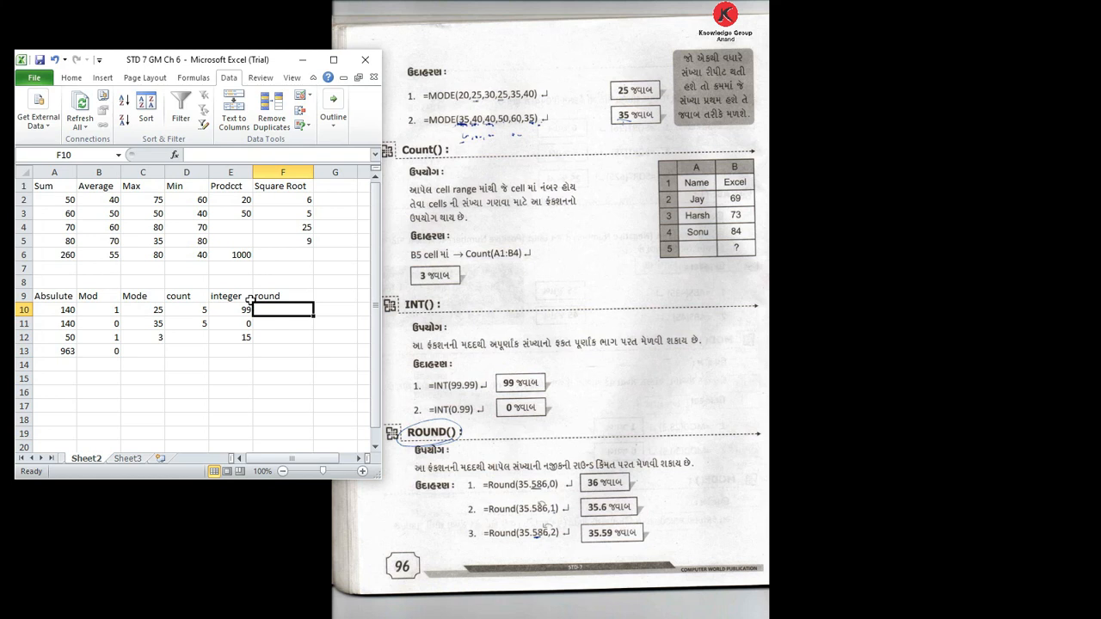
Round 35.586 to 0 decimal places in cell F10 with the ROUND function
text(=round()
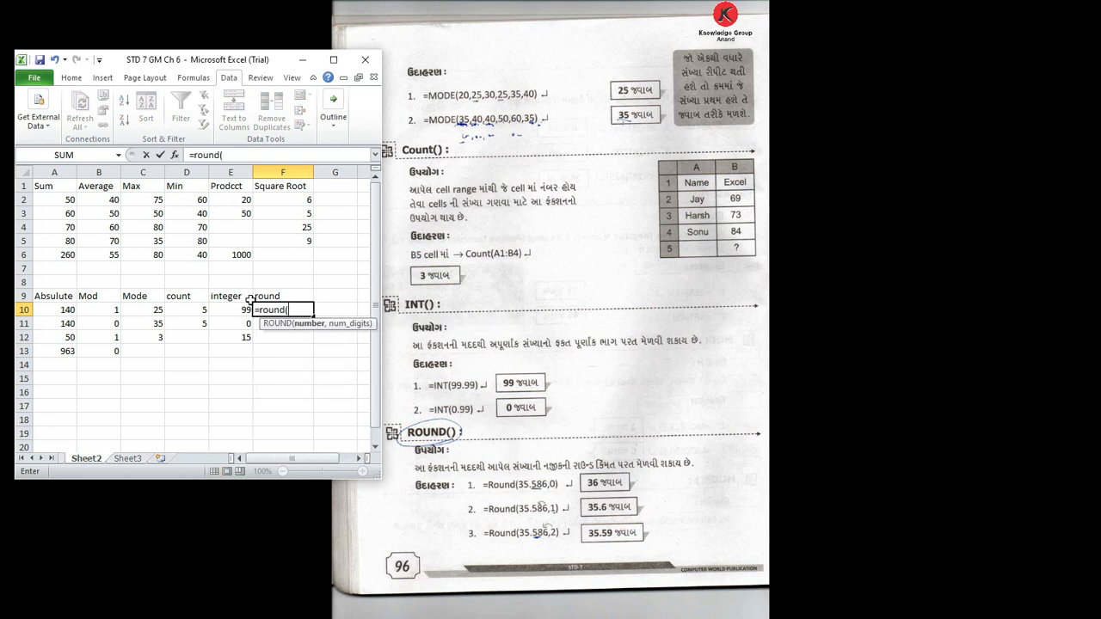
text(35.586,)
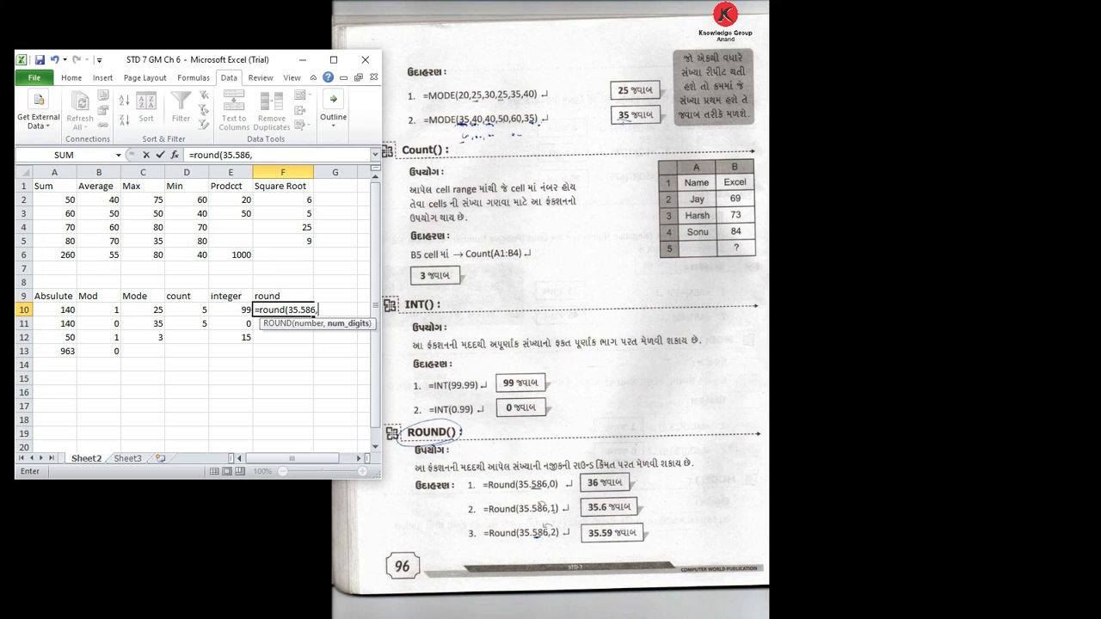
text(0)
key(Return)
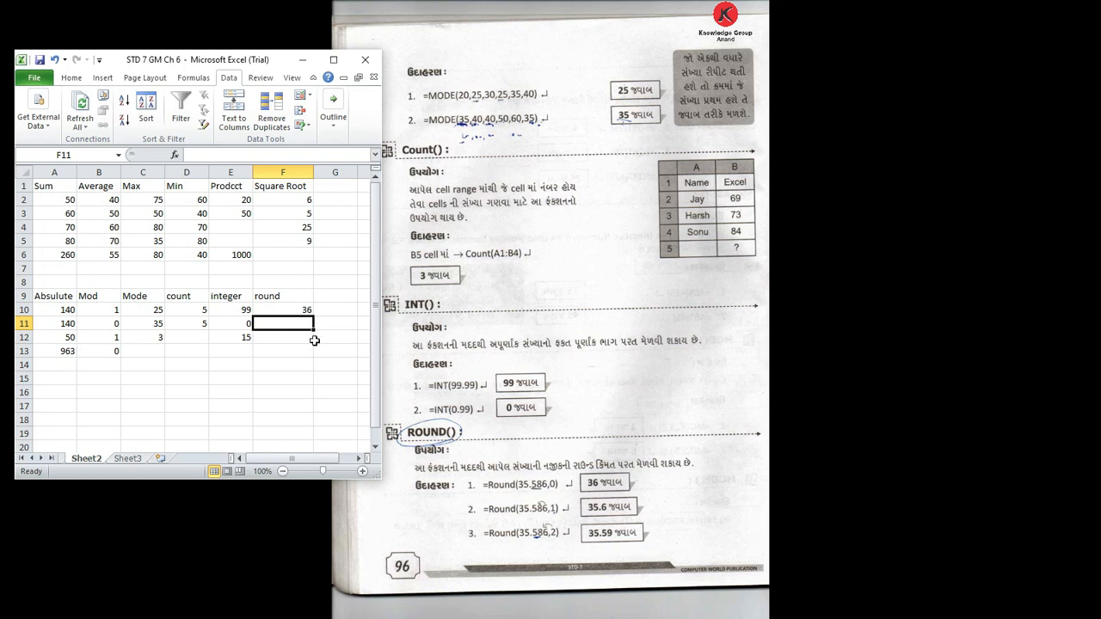
Round 35.586 to one decimal place in cell F11 with =round(35.586,1)
text(=round)
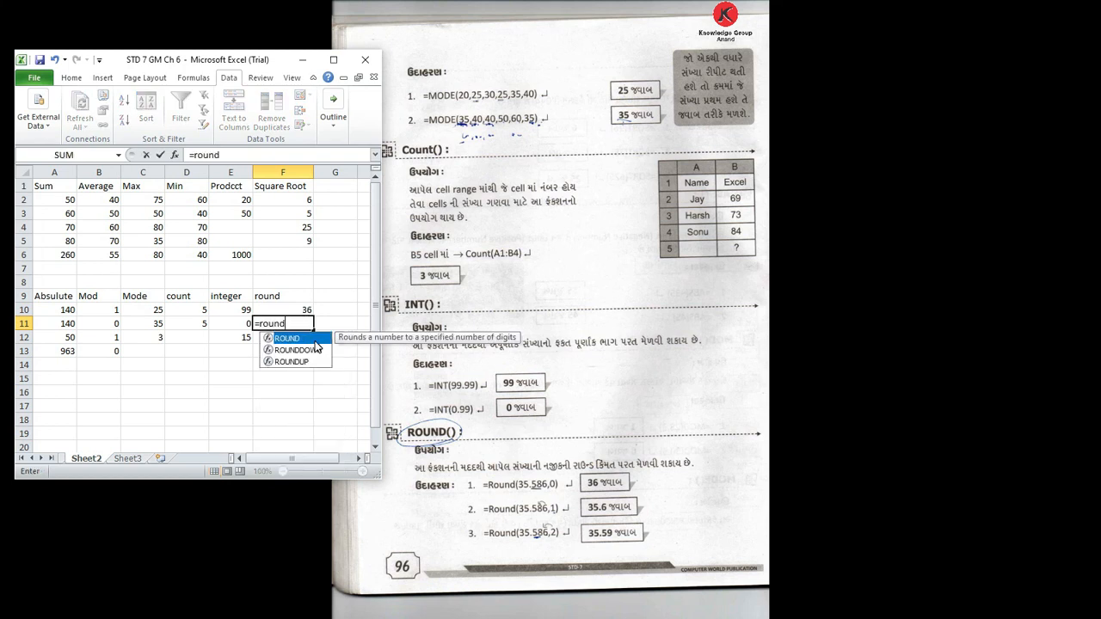
text((35,)
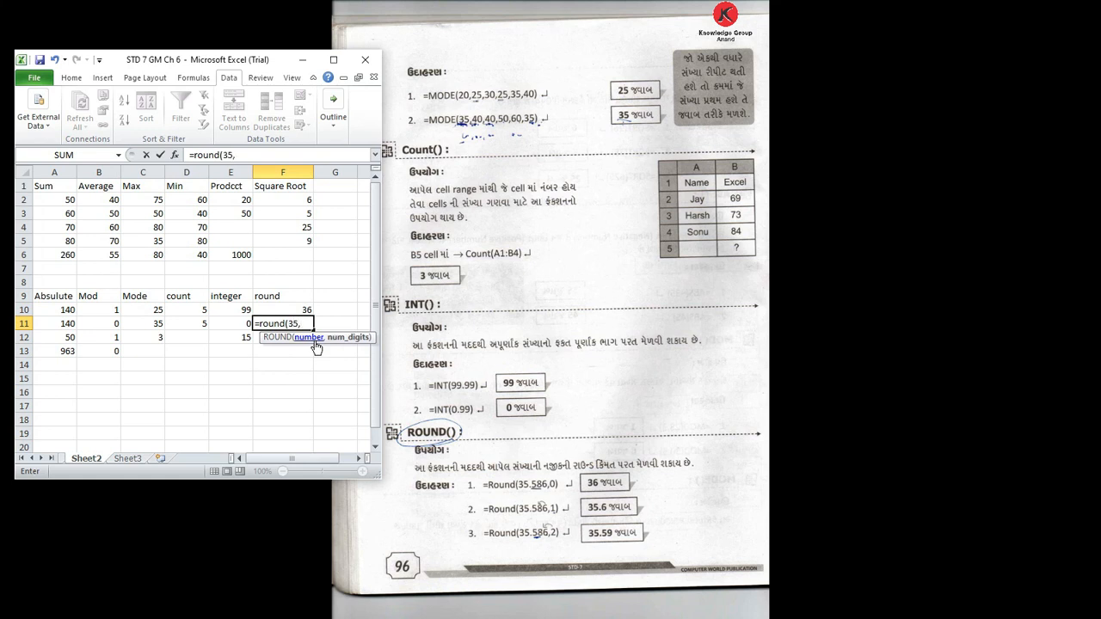
key(BackSpace)
text(.586,1))
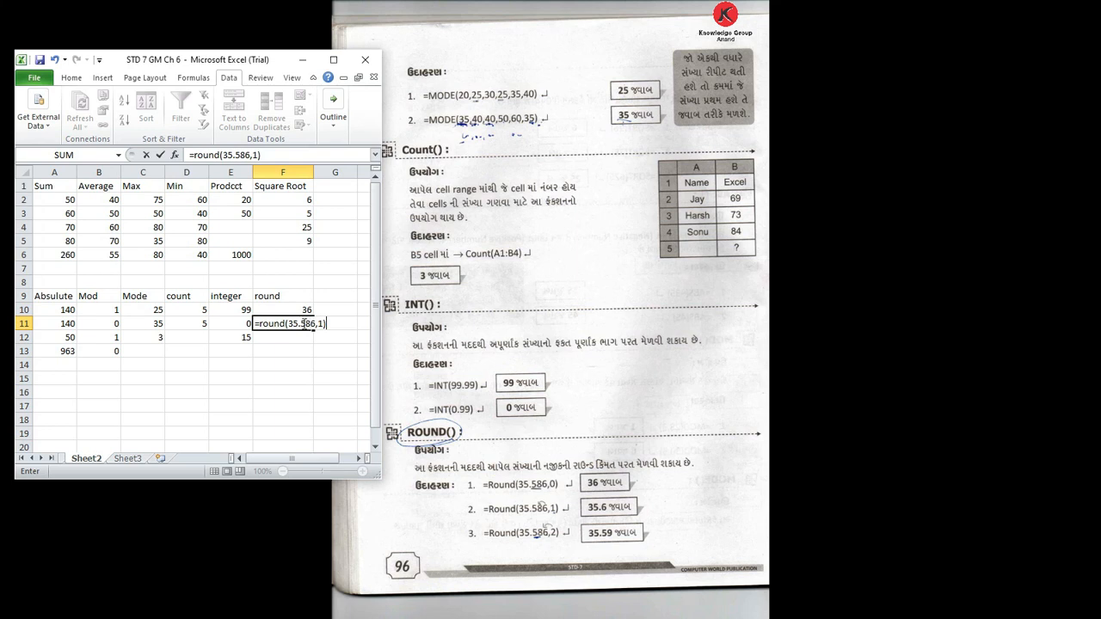
key(Return)
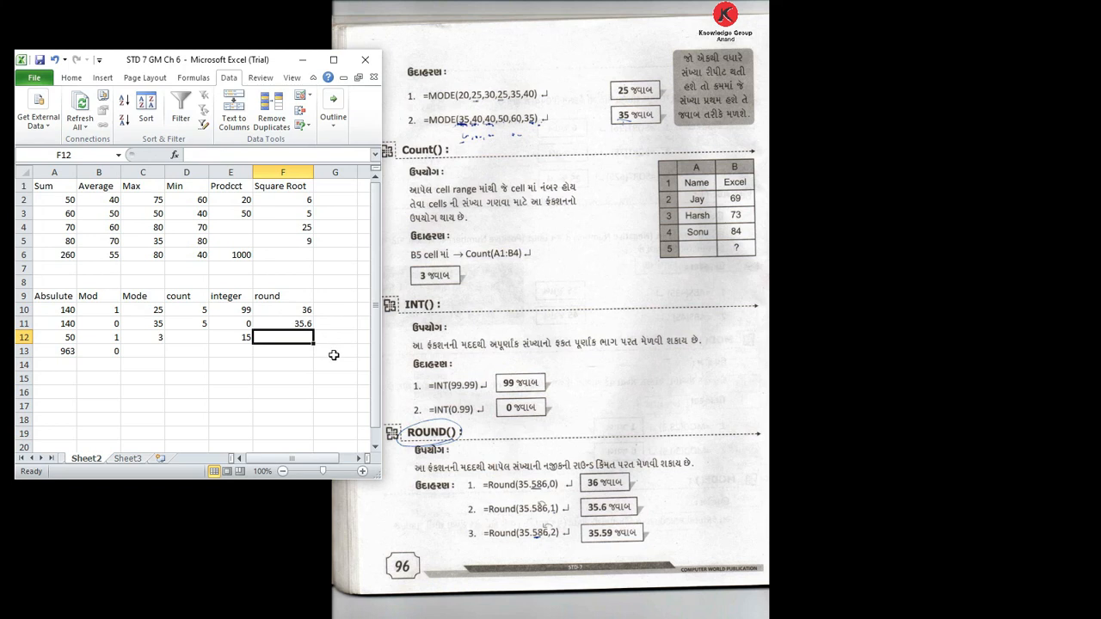
Round 35.586 to two decimal places in cell F12 with ROUND, separating the two arguments with a comma
text(=round)
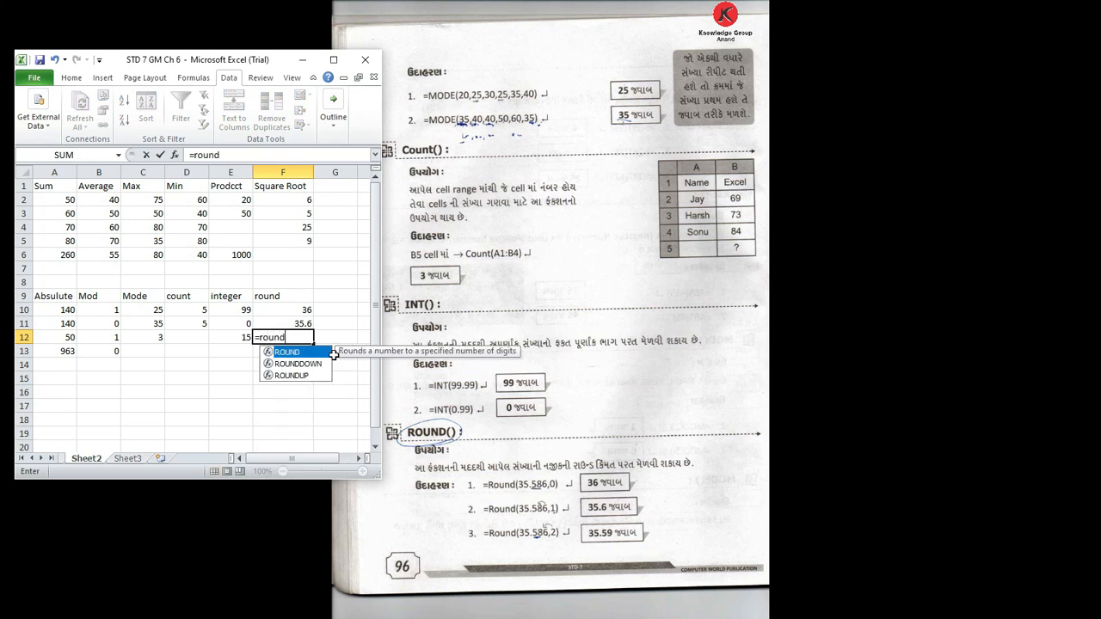
text((35.)
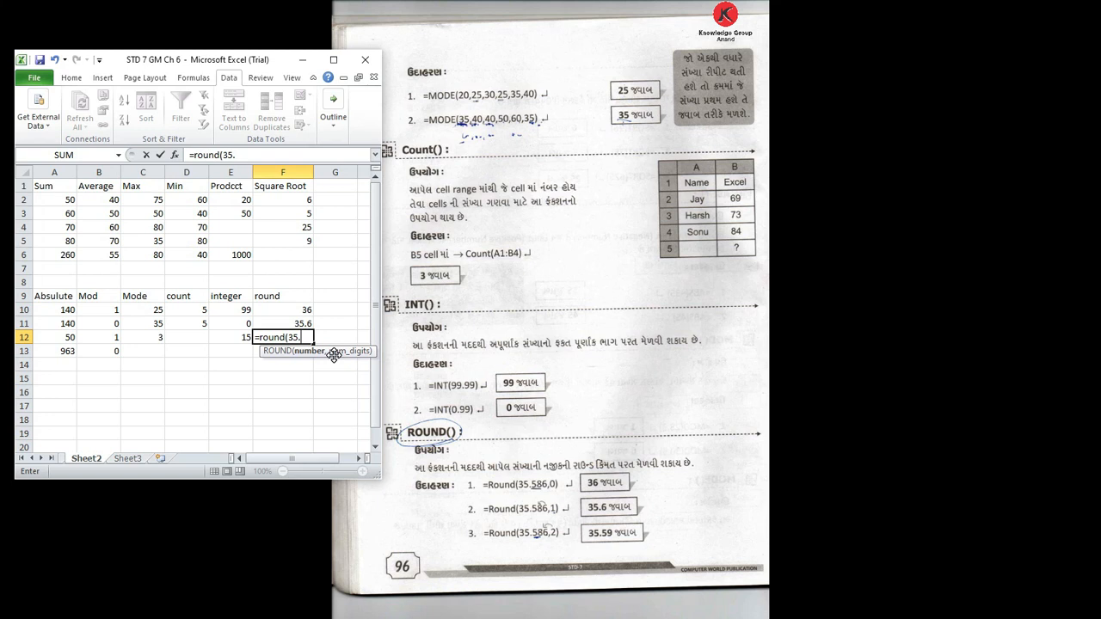
text(586,2))
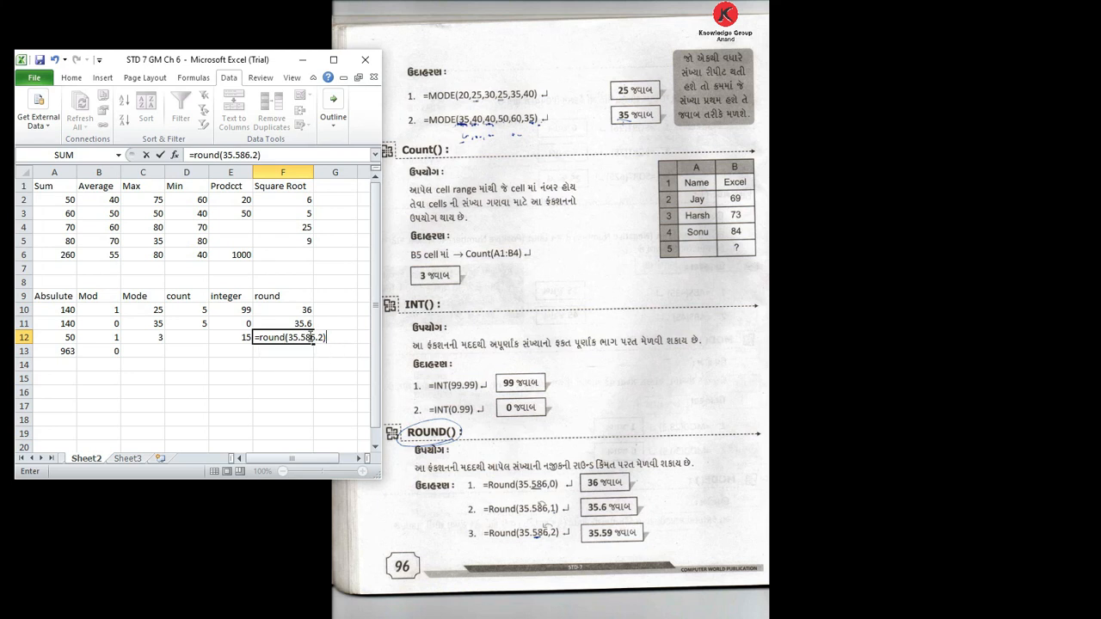
key(Return)
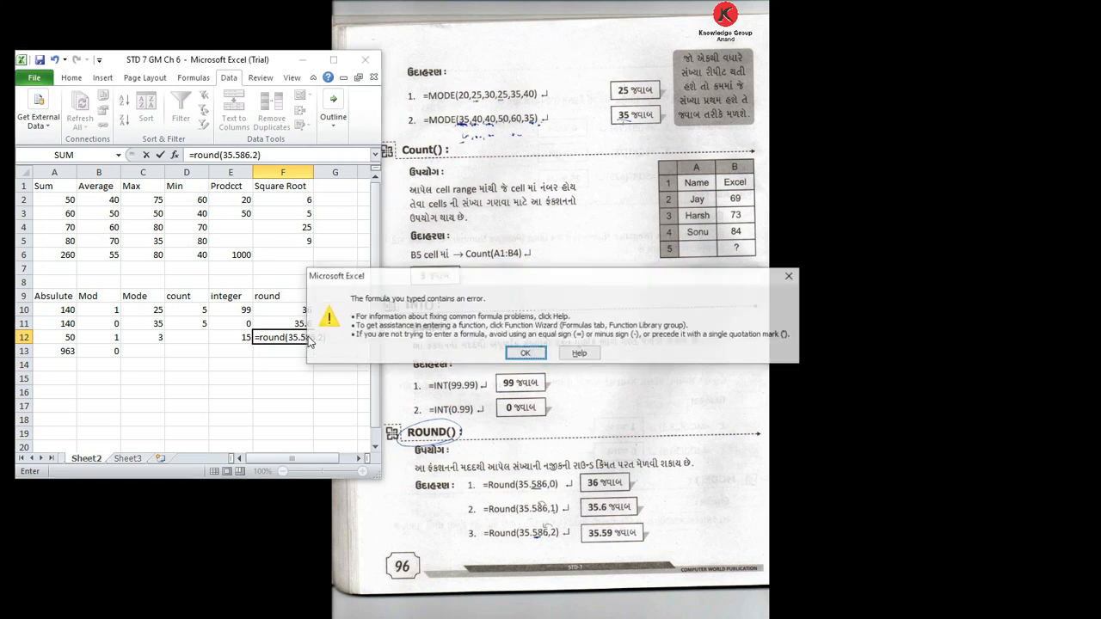
click(527, 354)
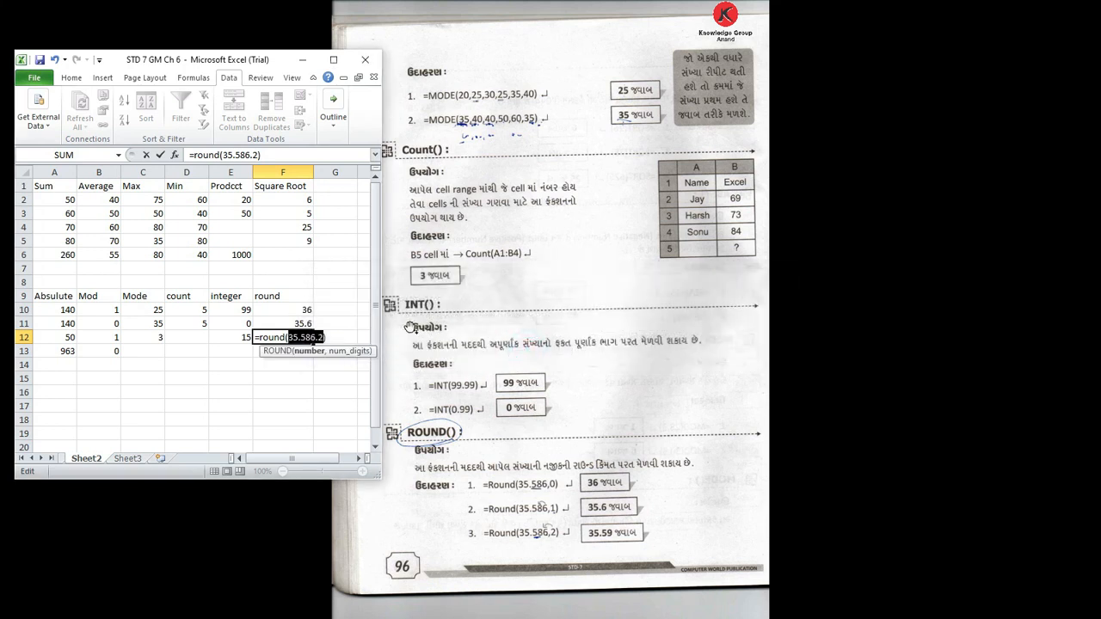
key(Left)
key(Left)
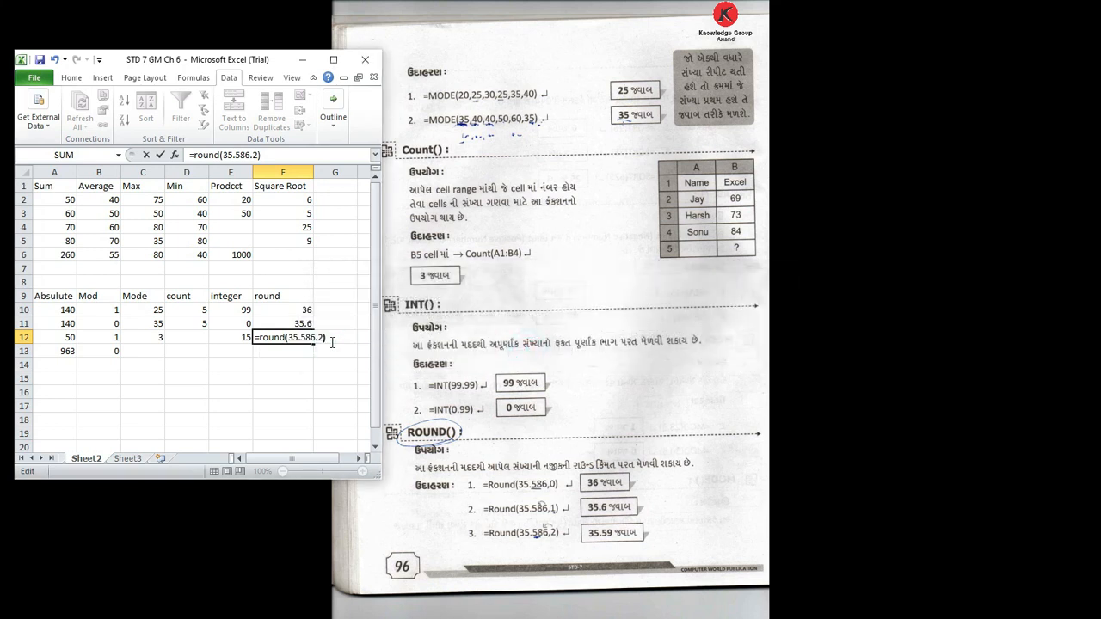
key(BackSpace)
text(,)
key(Return)
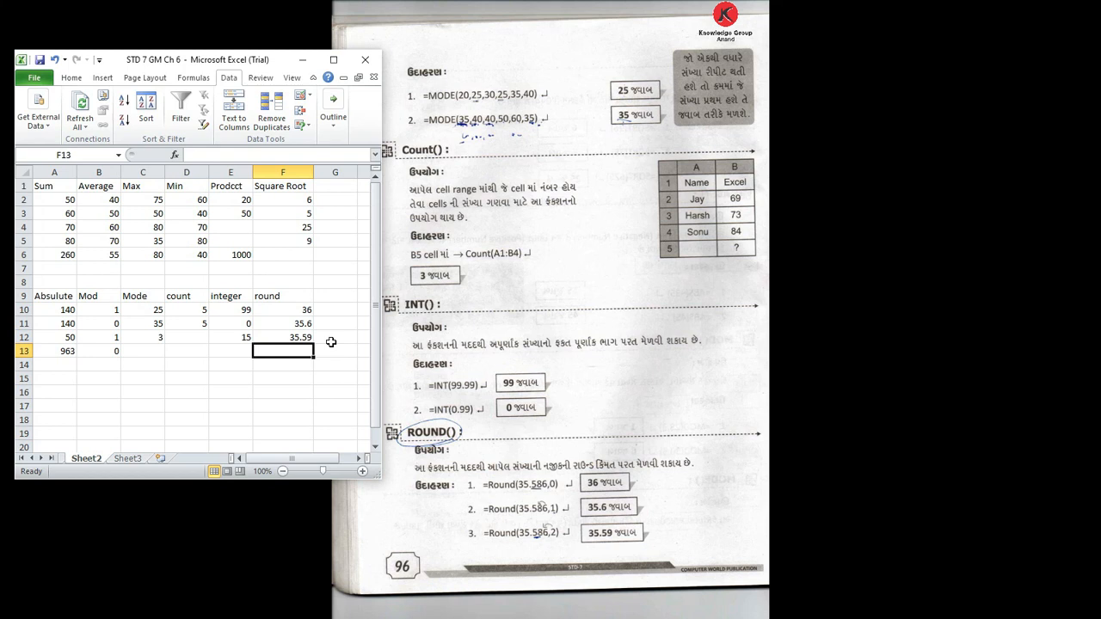
Advance the textbook scan to page 97, then return to the Excel worksheet and enter the heading Factorial in cell A15
click(495, 345)
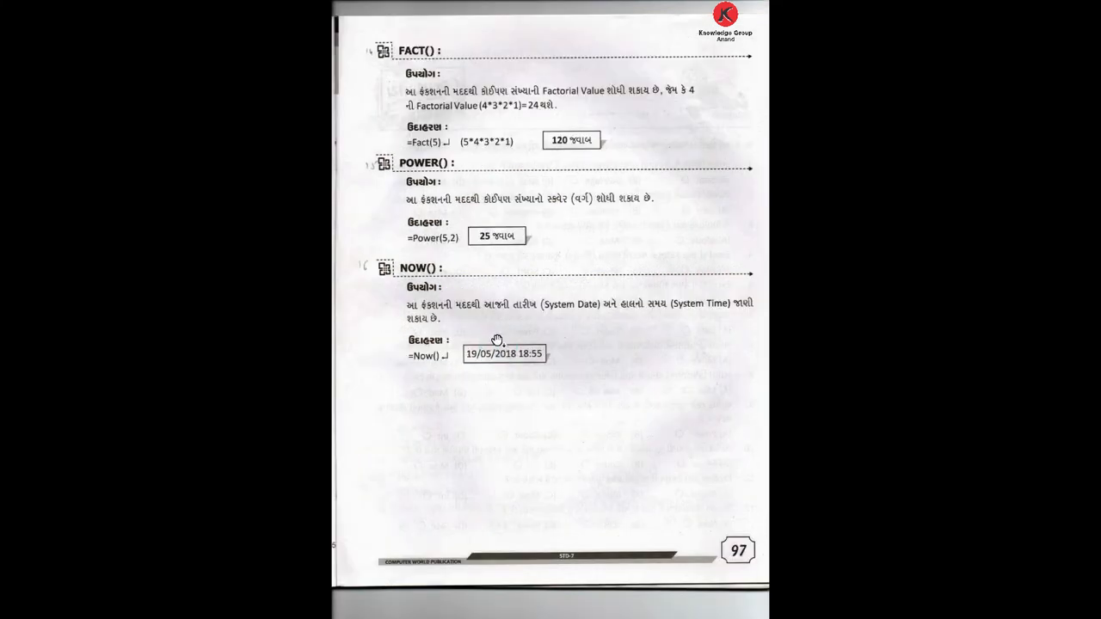
key(alt+Tab)
click(53, 380)
text(Fa)
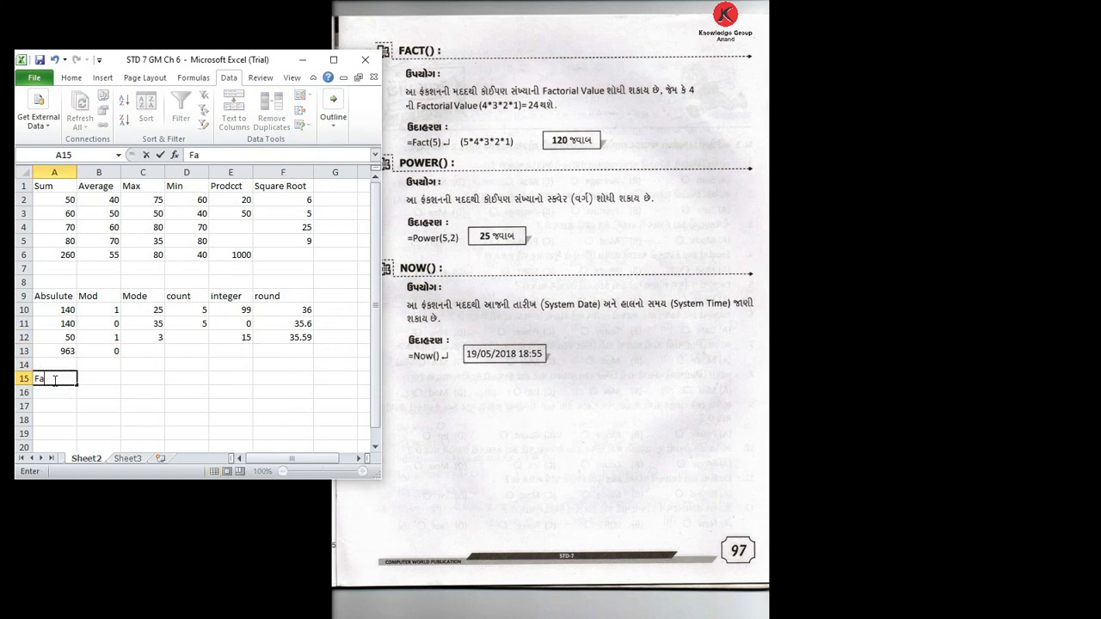
text(ctorial)
key(Return)
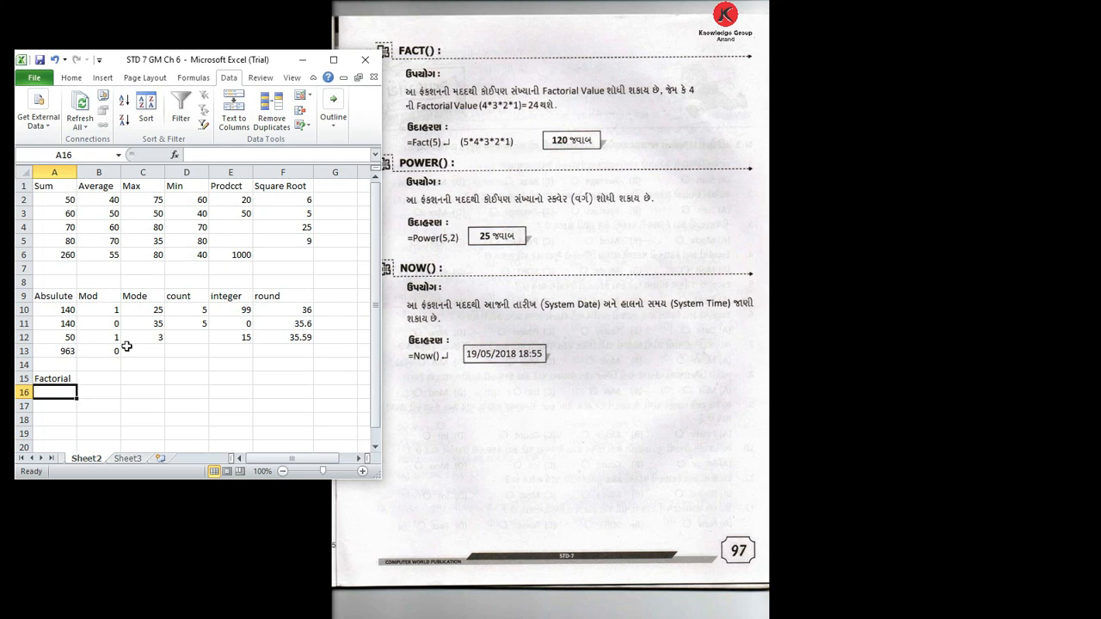
Calculate the factorial of 5 in cell A16 with the FACT function
text(=FACT()
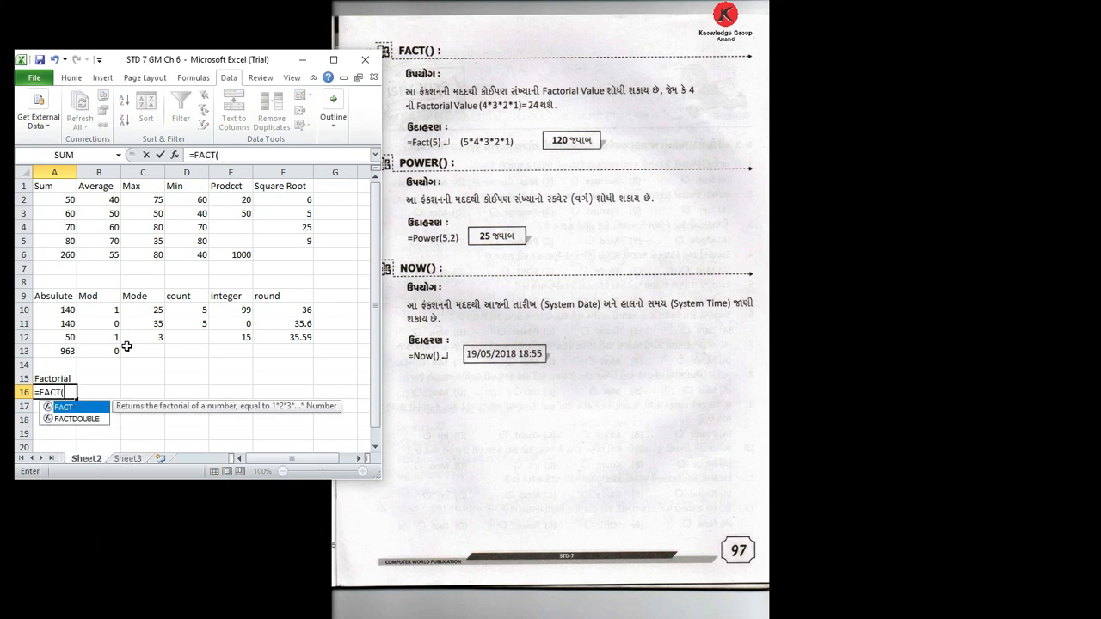
text(5))
key(Return)
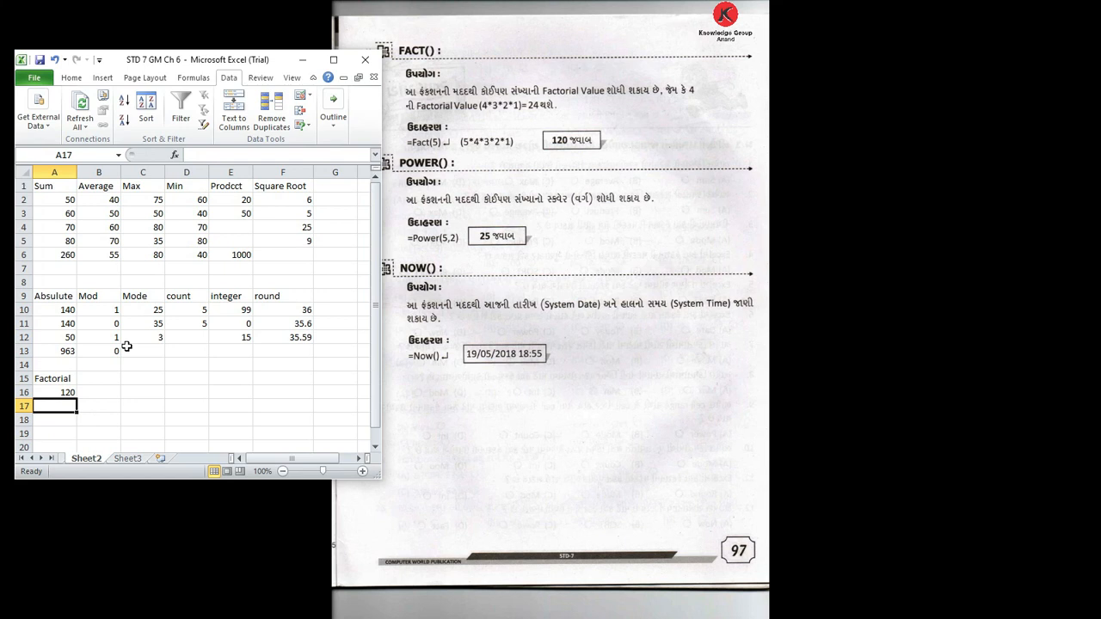
Calculate the factorial of 7 in cell A17 with =fact(7)
text(=f)
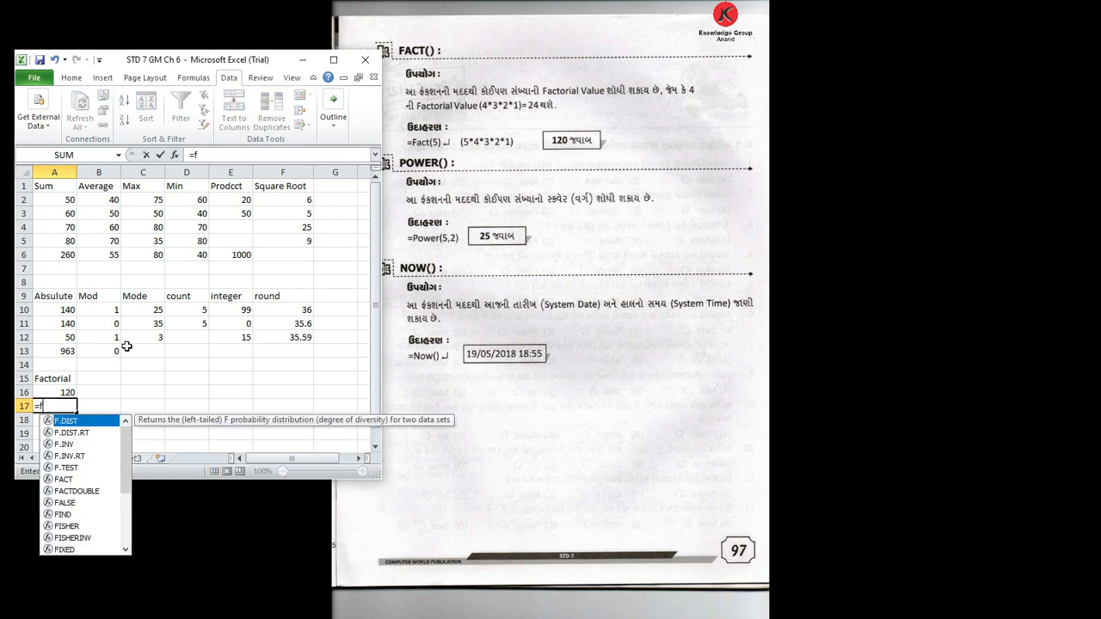
text(act(7)
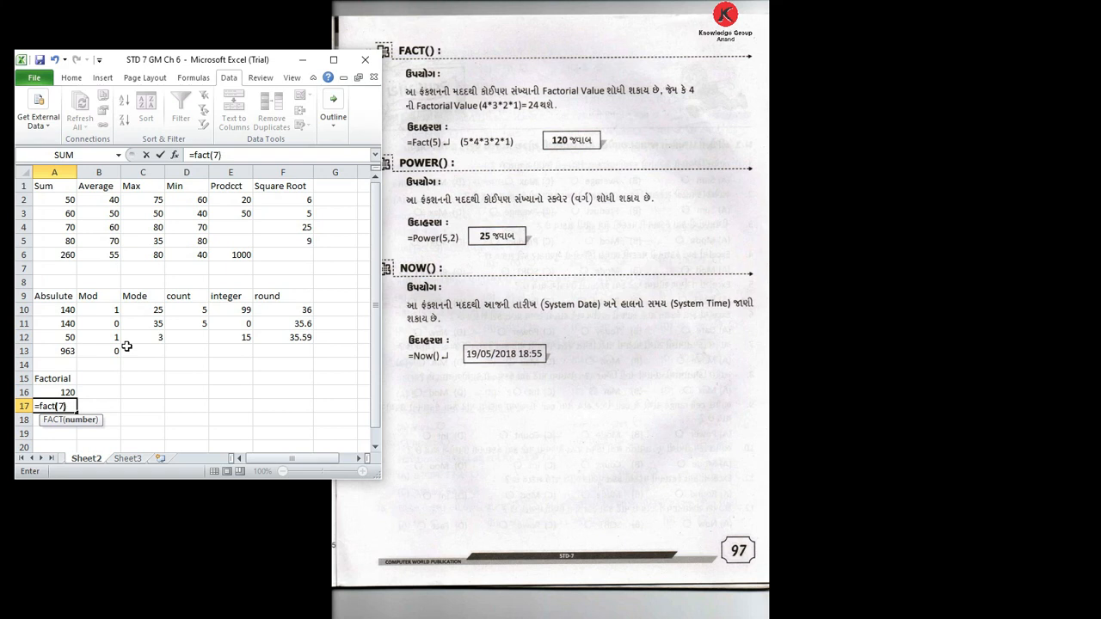
key(Return)
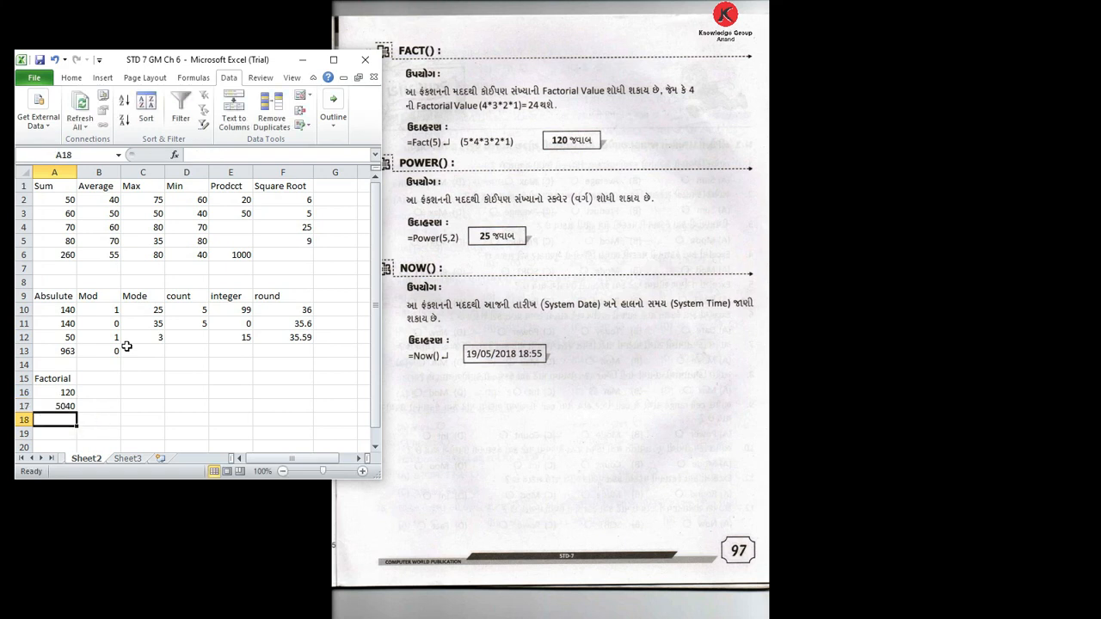
Calculate the factorial of 10 in cell A18 with =fact(10)
text(=fa)
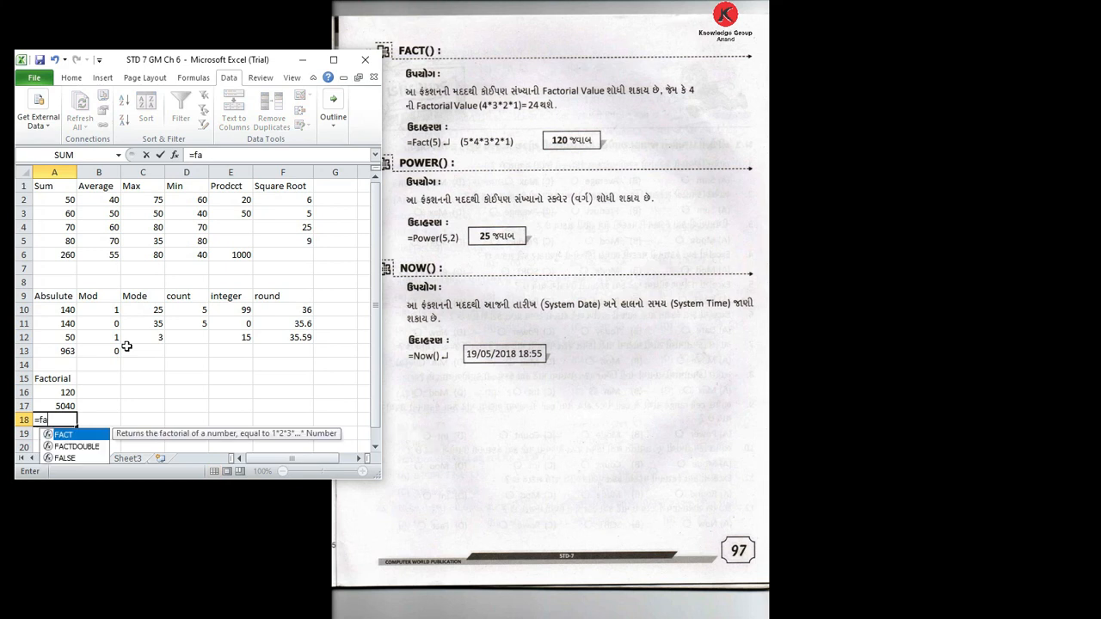
text(ct(10))
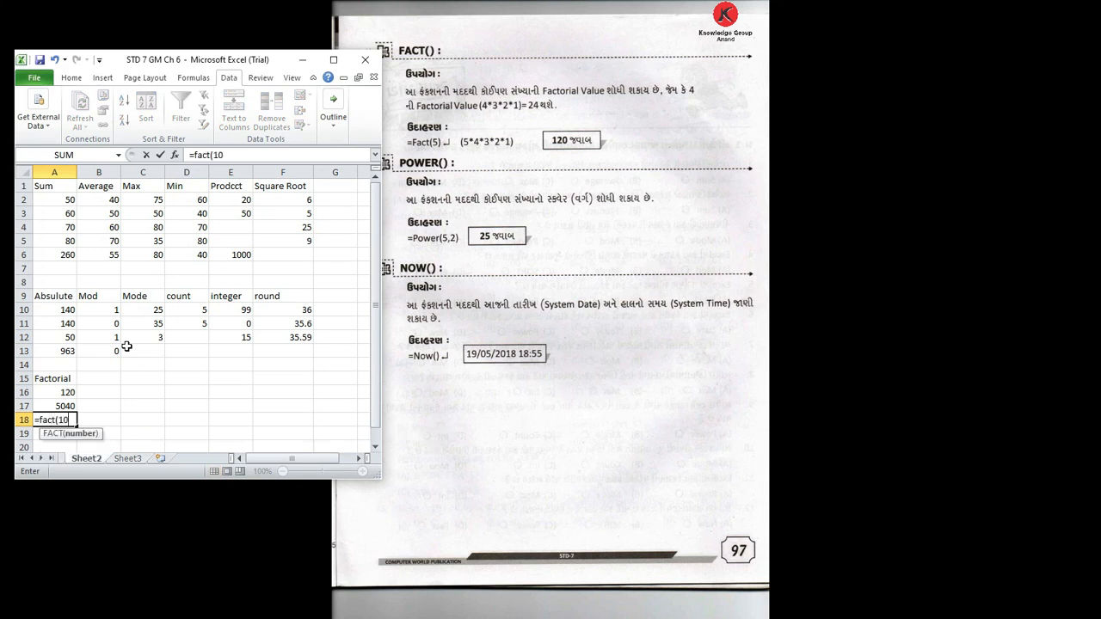
key(Return)
Enter the heading Power in cell B15, beside the Factorial heading
key(Up)
key(Up)
key(Up)
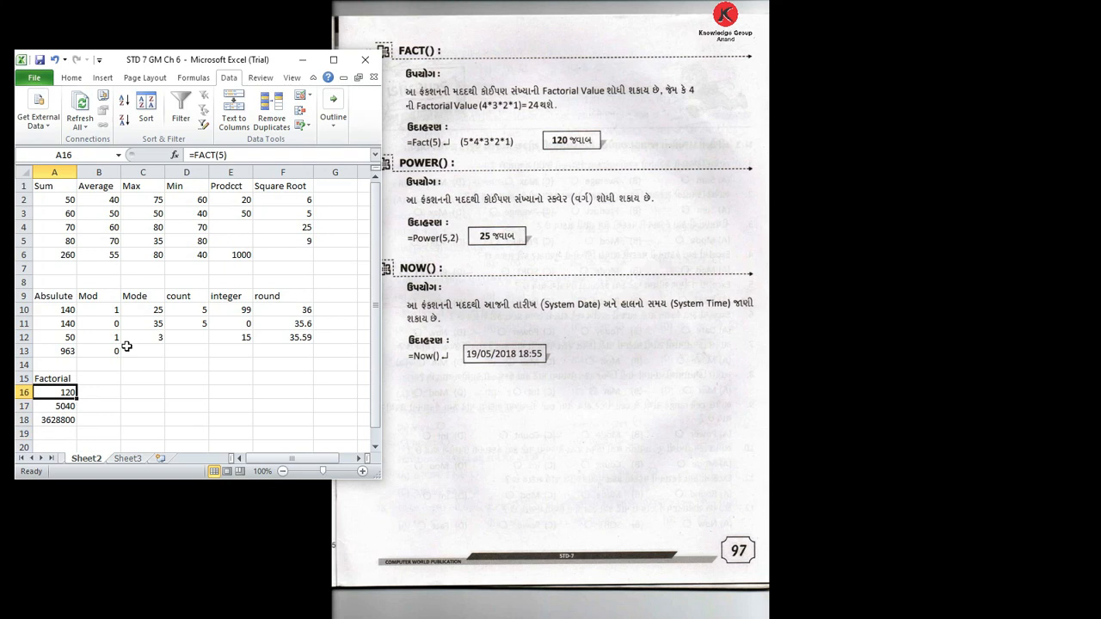
key(Right)
key(Up)
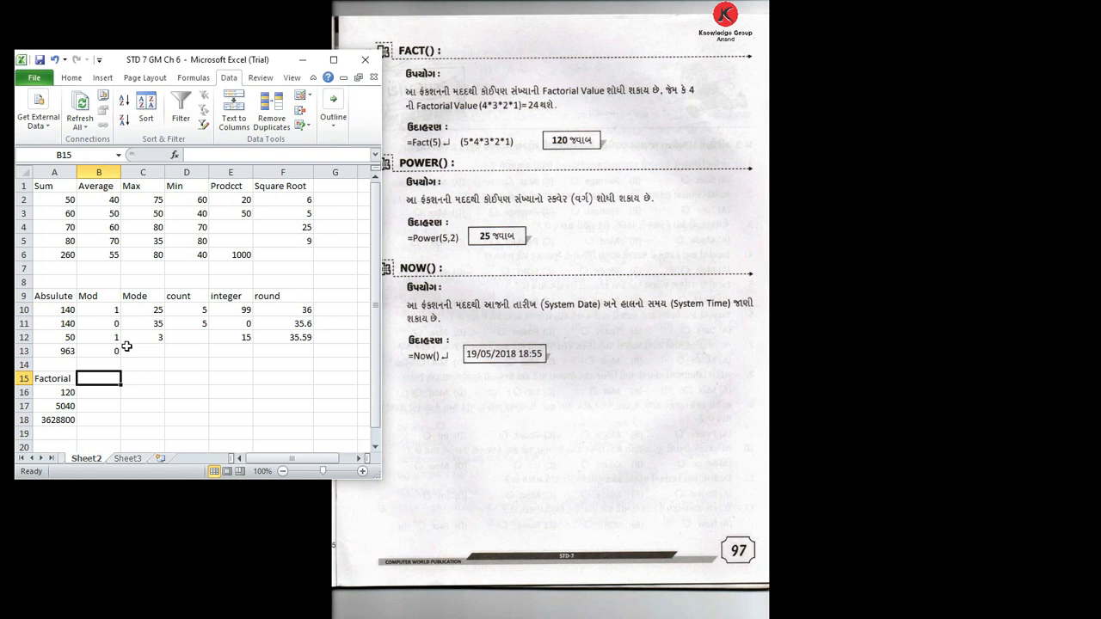
text(Power)
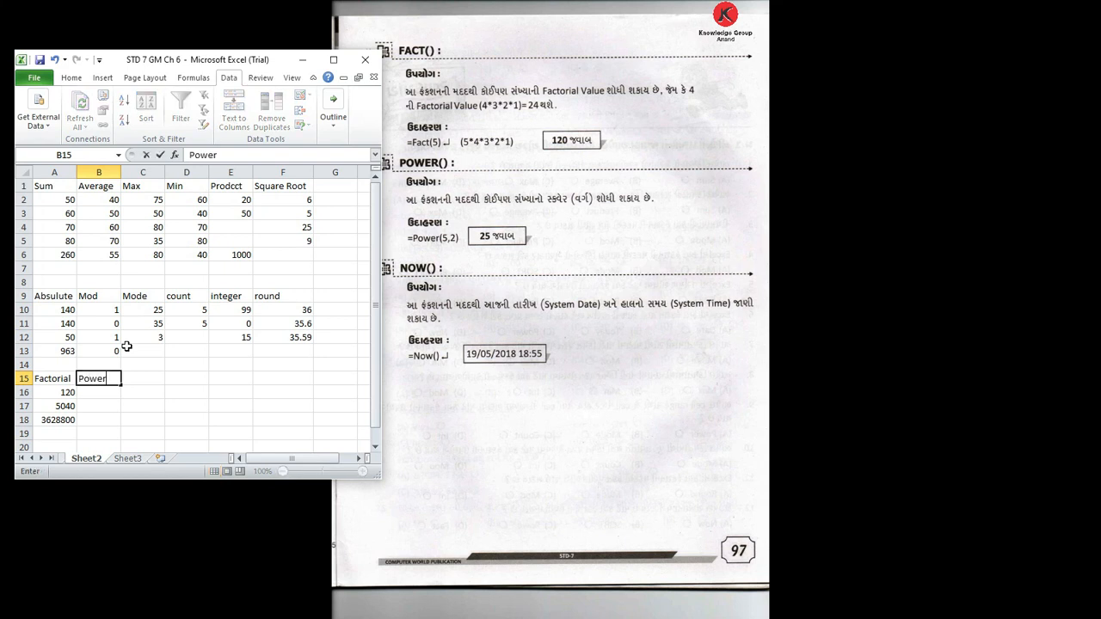
key(Return)
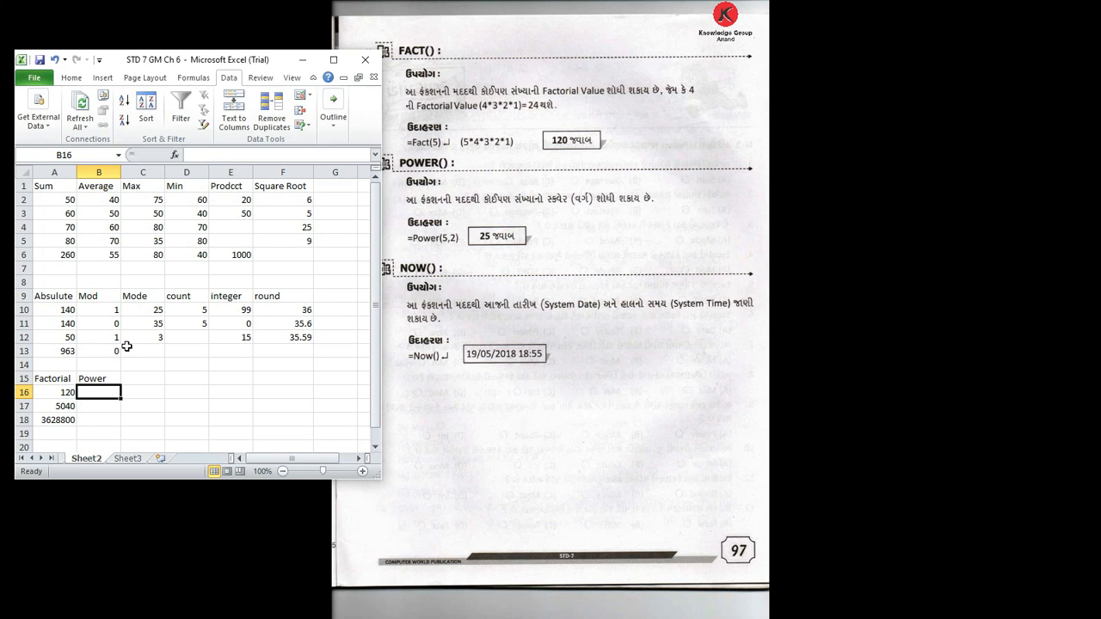
Raise 5 to the power of 2 in cell B16 with =Power(5,2)
text(=Power)
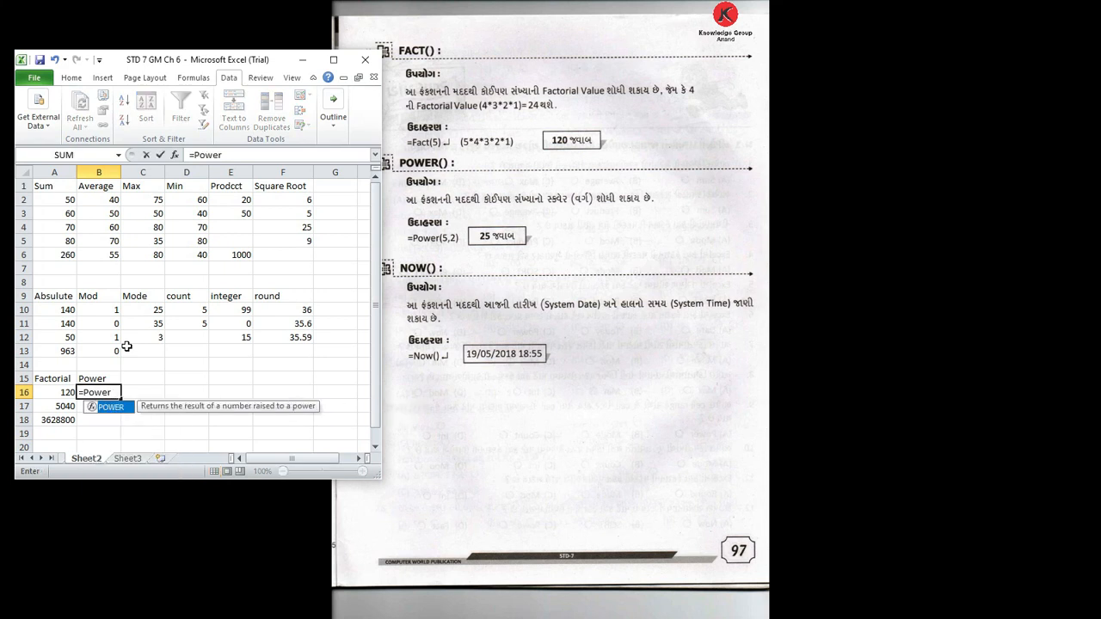
text((5,2)
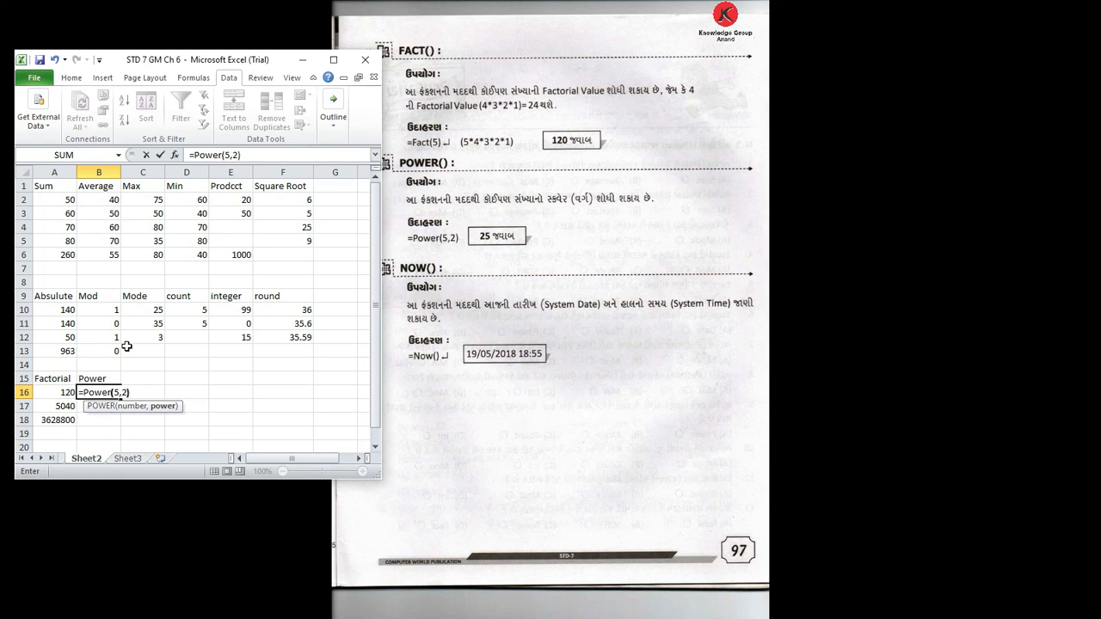
key(Return)
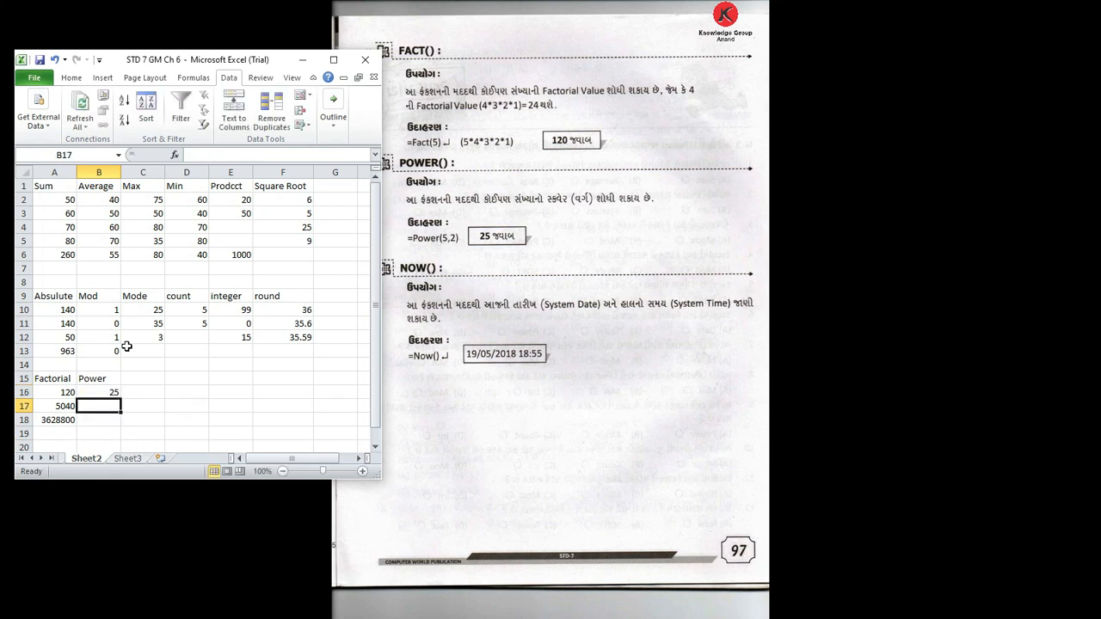
Calculate 10 squared in cell B17 with =power(10,2), replacing the entry begun without an equals sign
text(power)
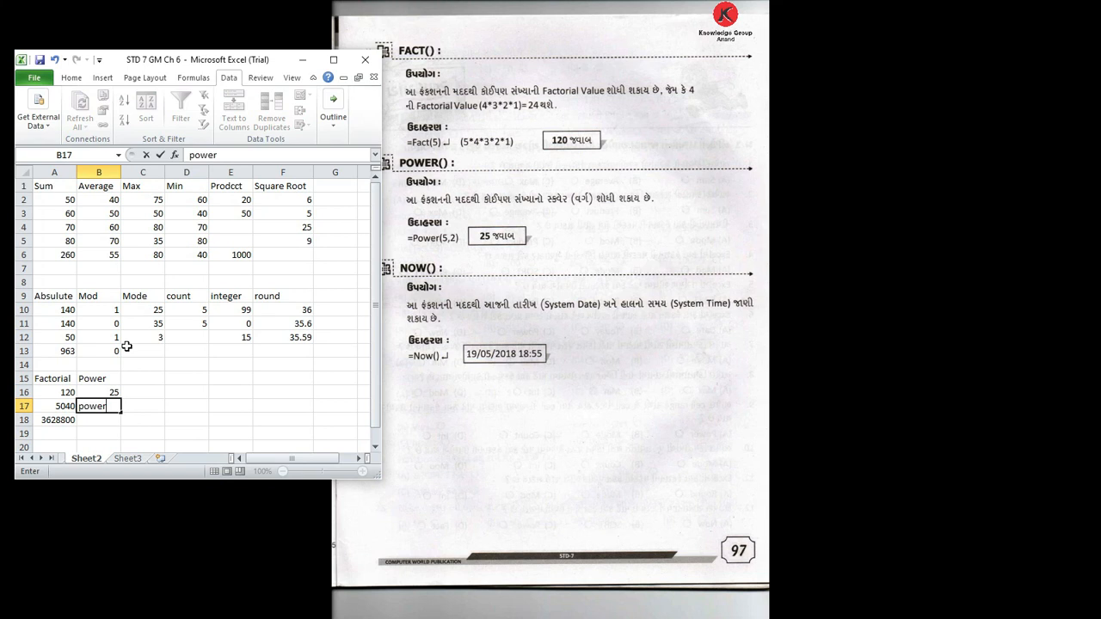
key(BackSpace)
key(BackSpace)
key(BackSpace)
key(BackSpace)
key(BackSpace)
text(=power()
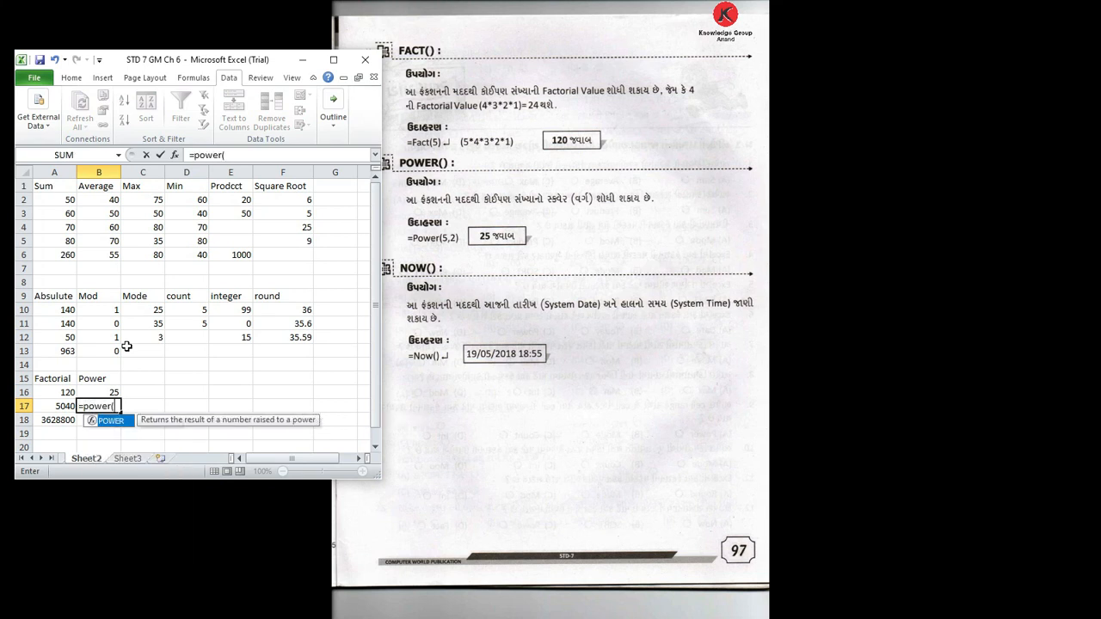
text(10,2)
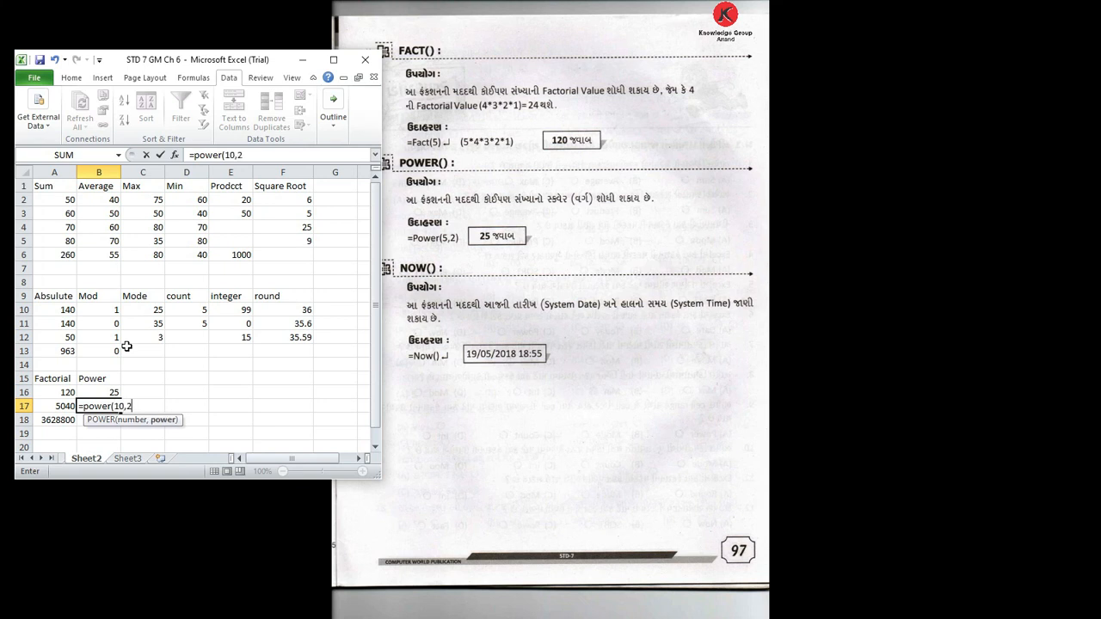
text())
key(Return)
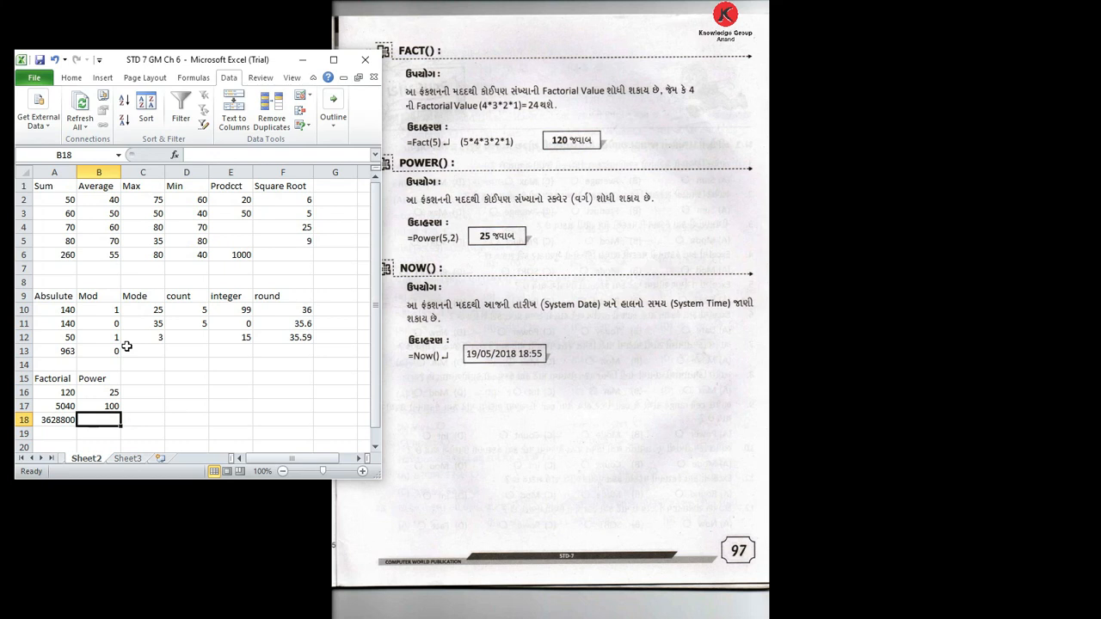
Calculate 30 to the power of 2 in cell B18 with the POWER function
text(=power()
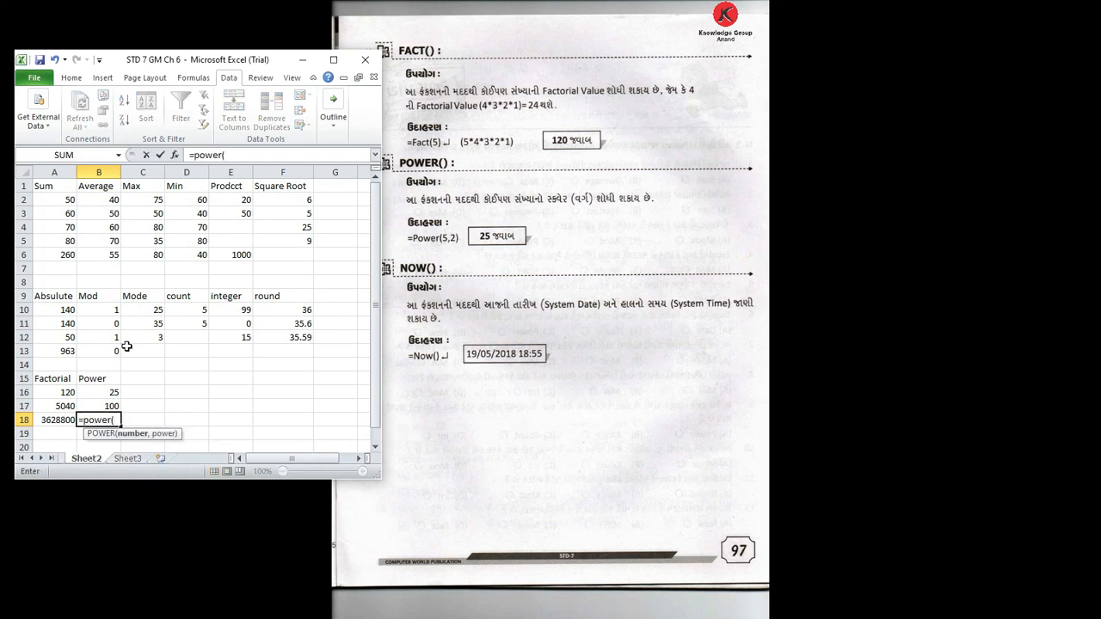
text(30,2)
key(Return)
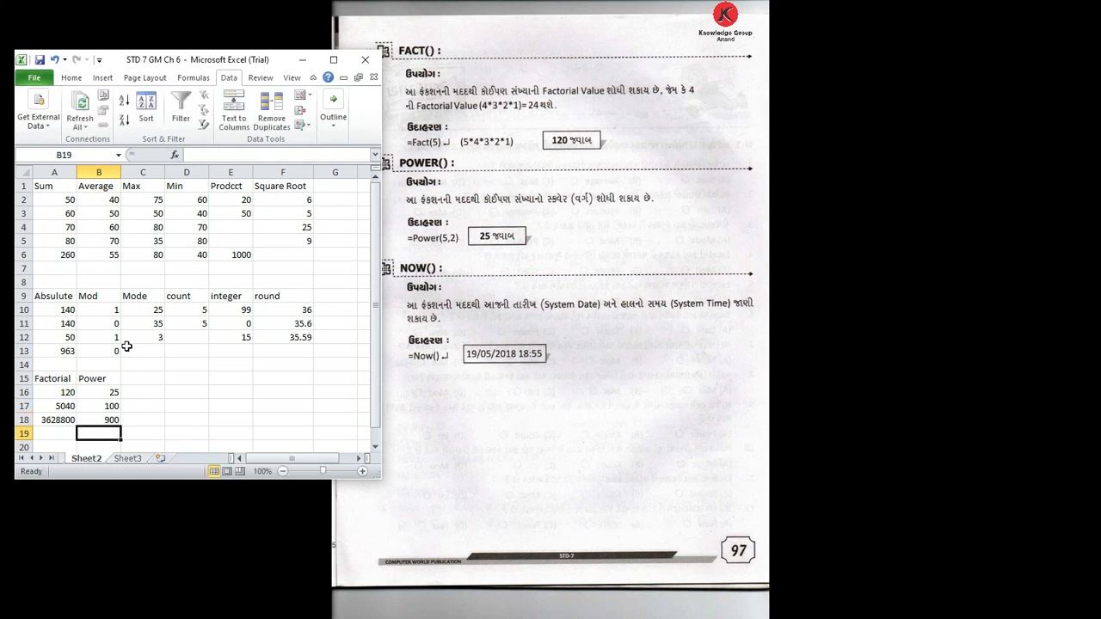
Enter the heading Now in cell C15, beside the Power heading
key(Up)
key(Right)
key(Up)
key(Up)
key(Up)
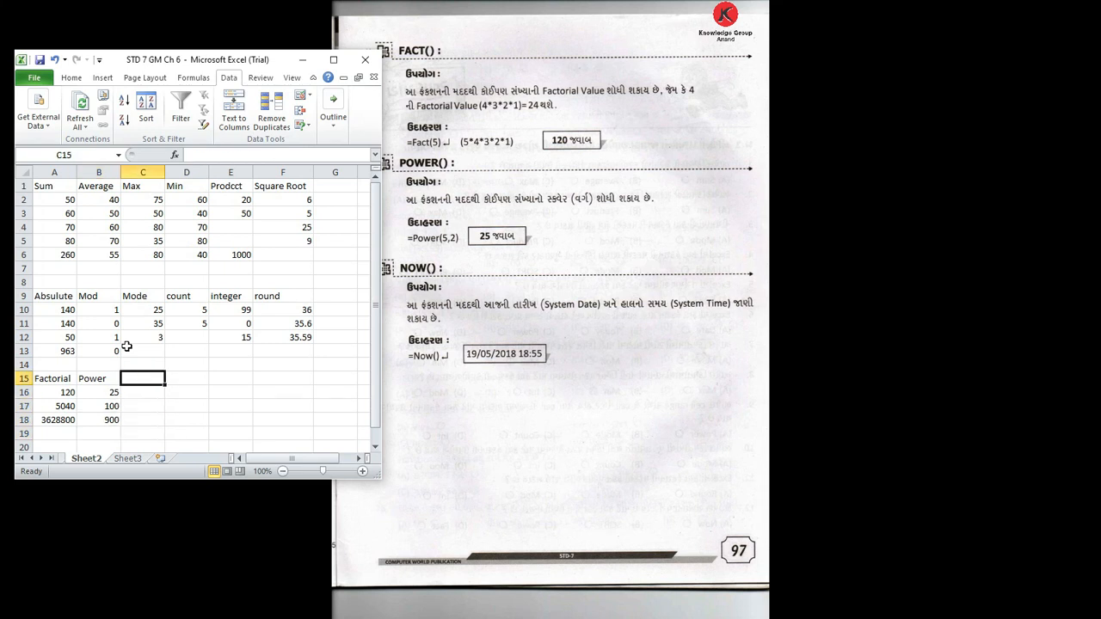
text(Now)
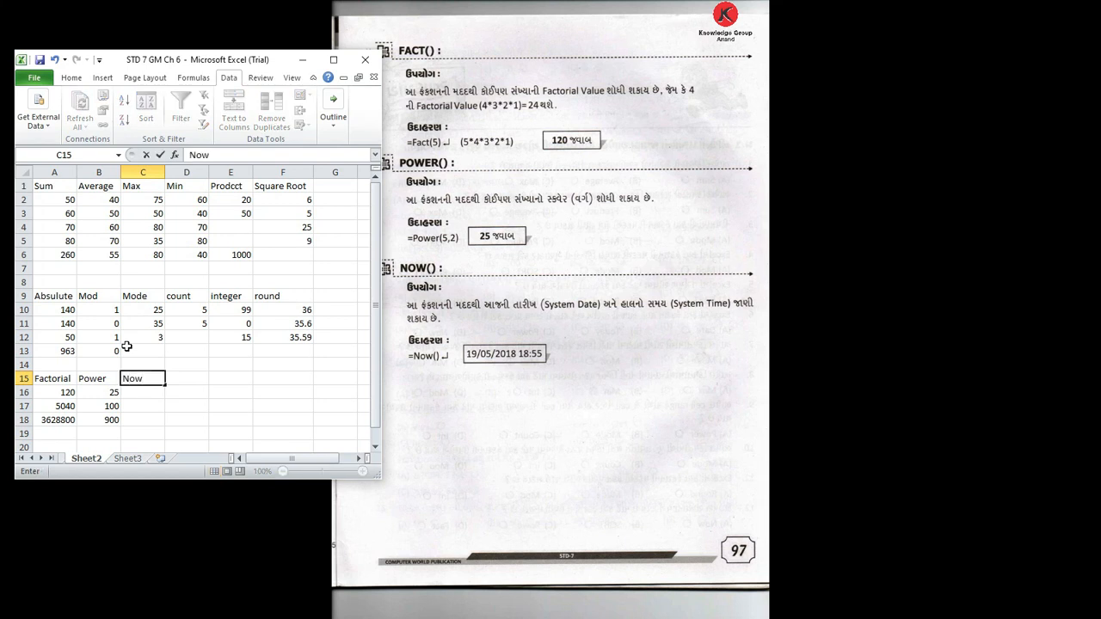
key(Return)
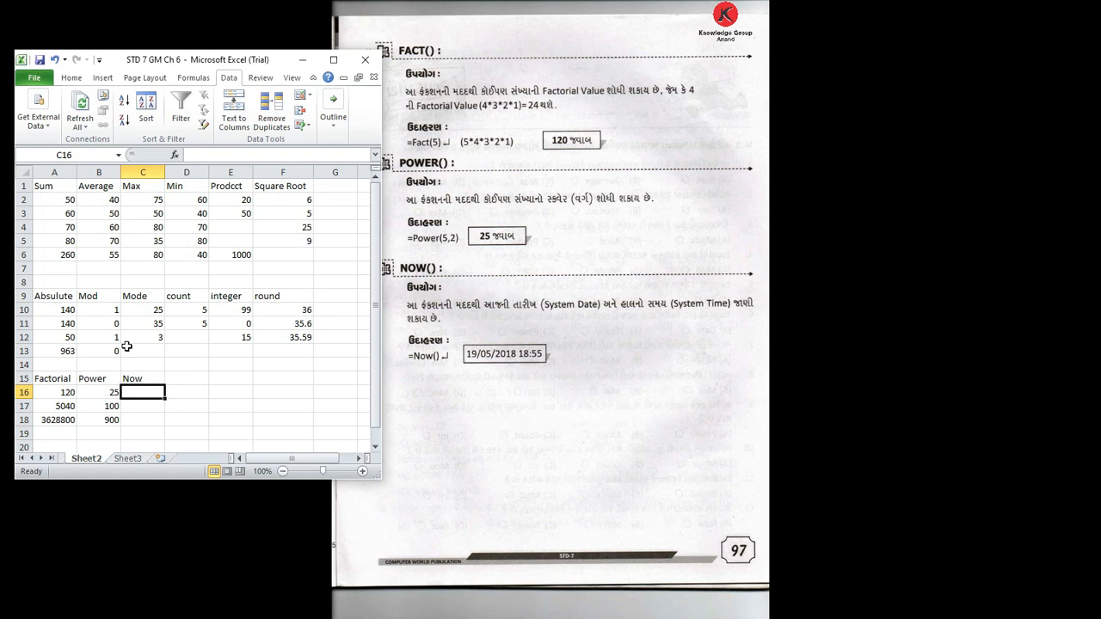
Insert the current date and time in cell C16 with =now() and reselect that cell
text(=)
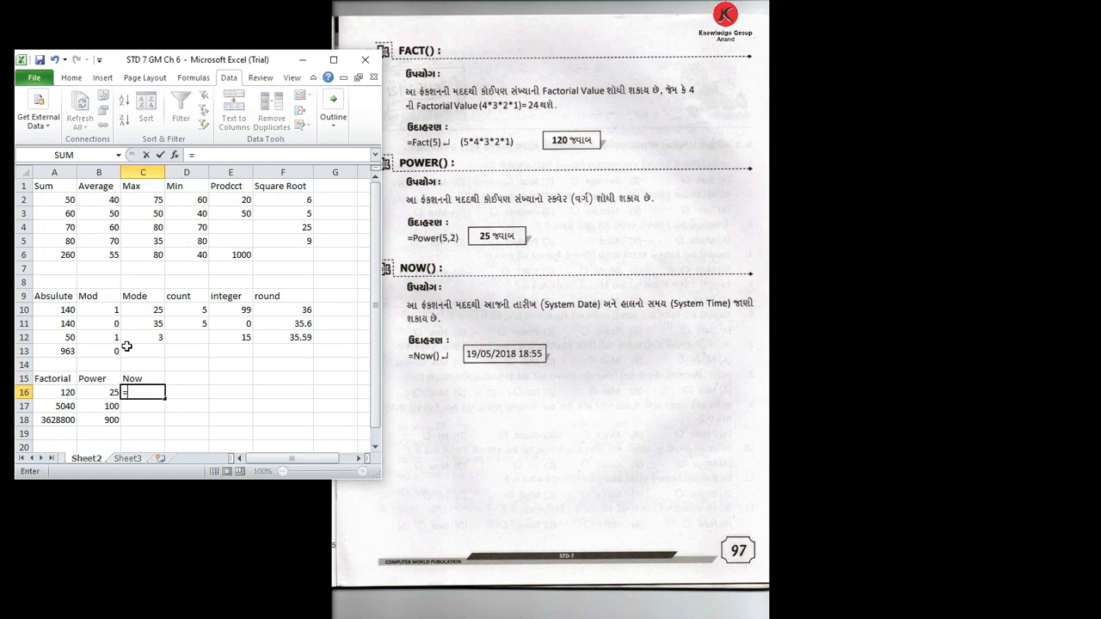
text(now)
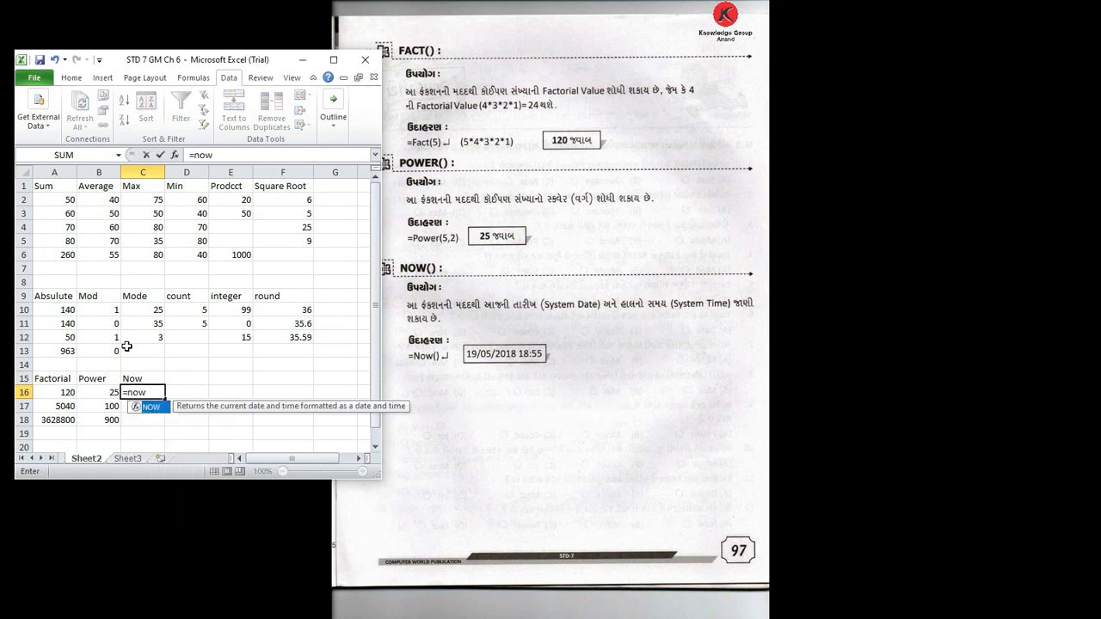
text(())
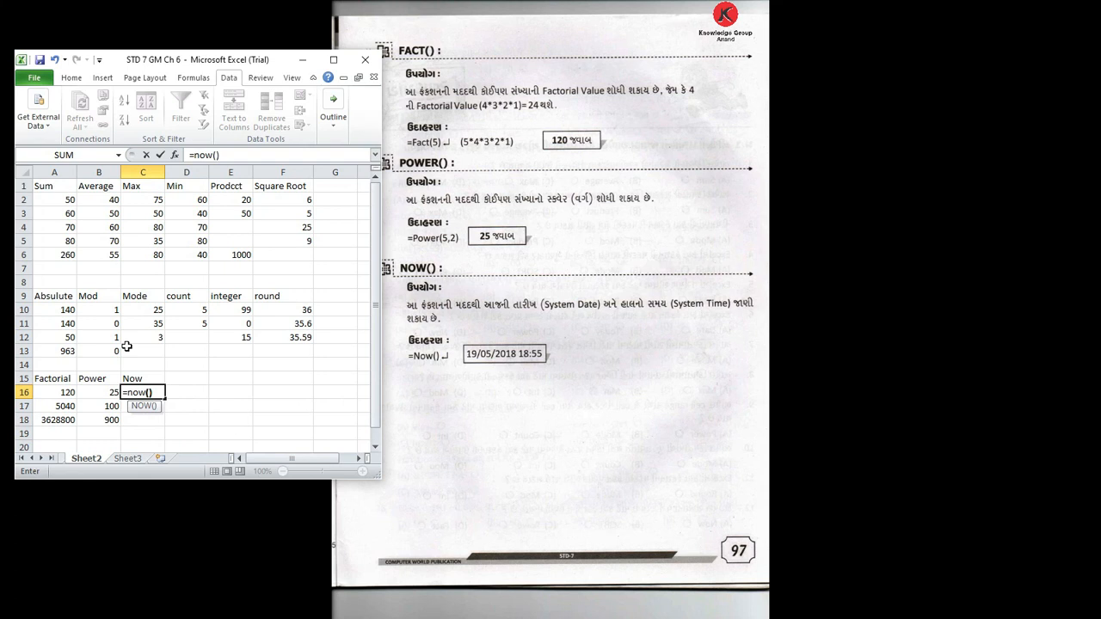
key(Return)
key(Up)
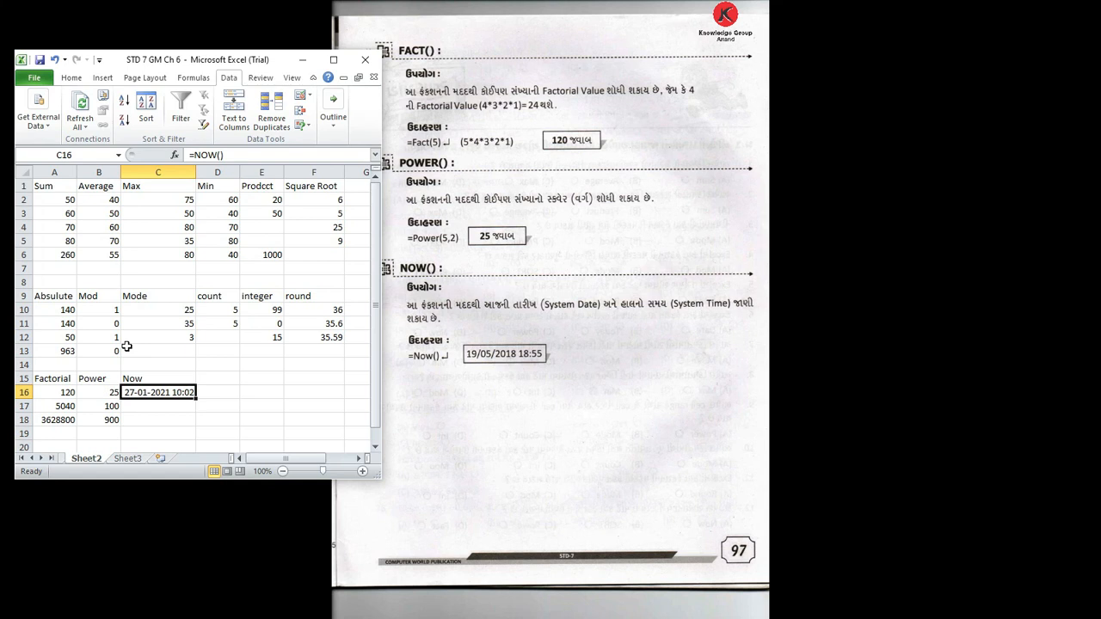
Return to the first row of headings and review the Sum, Average and Max examples
key(Up)
key(Up)
key(Up)
key(Up)
key(Up)
key(Up)
key(Up)
key(Up)
key(Up)
key(Up)
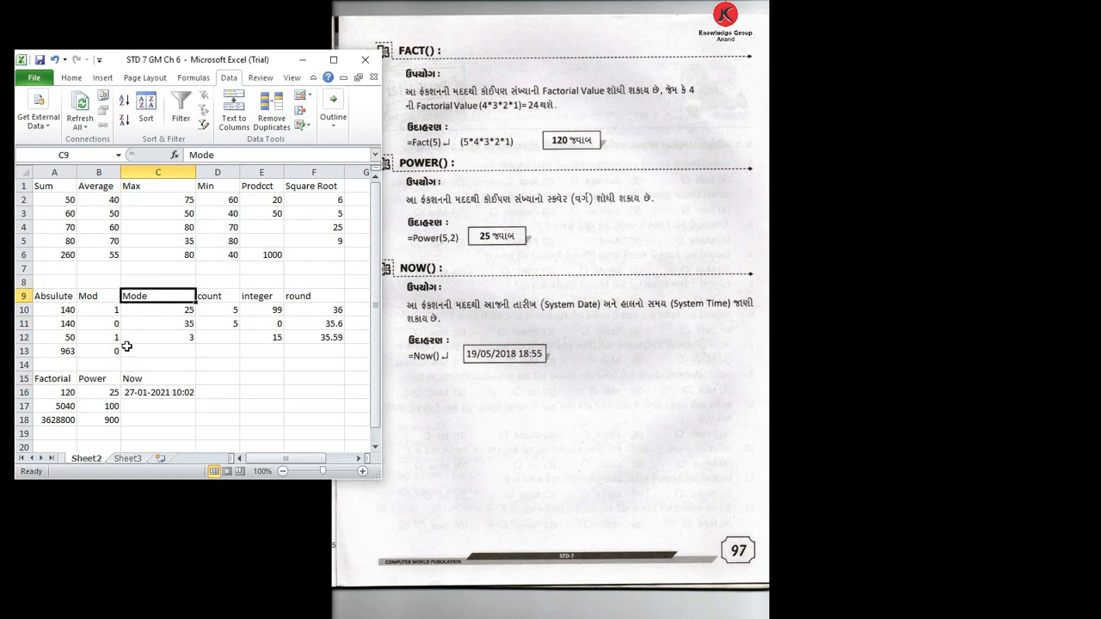
key(Up)
key(Up)
key(Up)
key(Up)
key(Up)
key(Left)
key(Left)
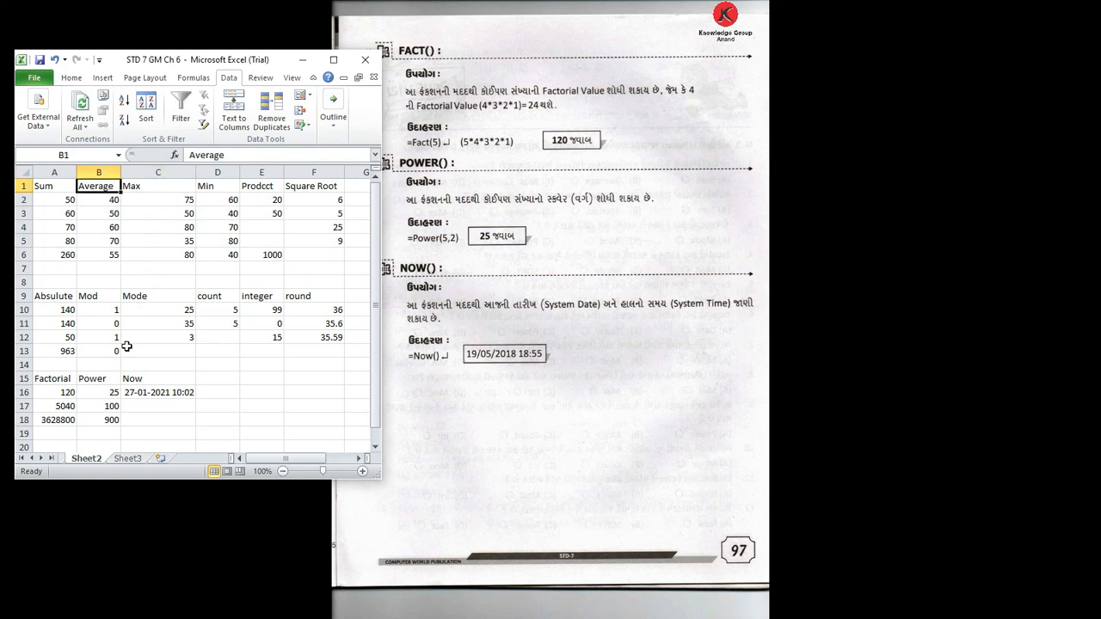
key(Right)
key(Right)
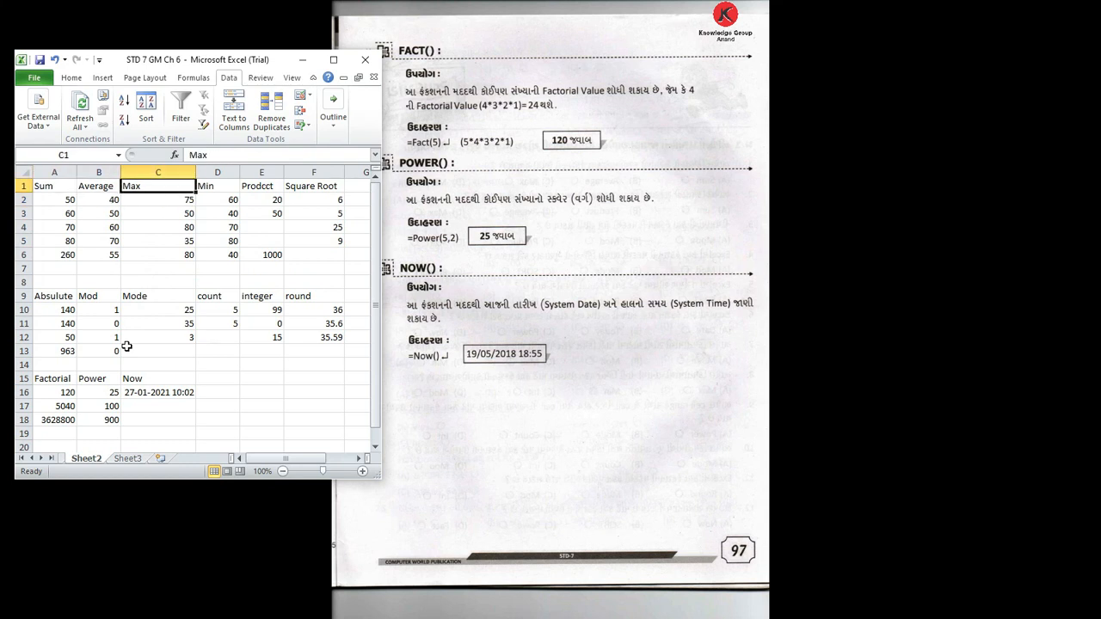
key(Down)
key(Down)
key(Down)
key(Down)
key(Down)
key(Up)
key(Up)
key(Up)
key(Up)
key(Up)
key(Right)
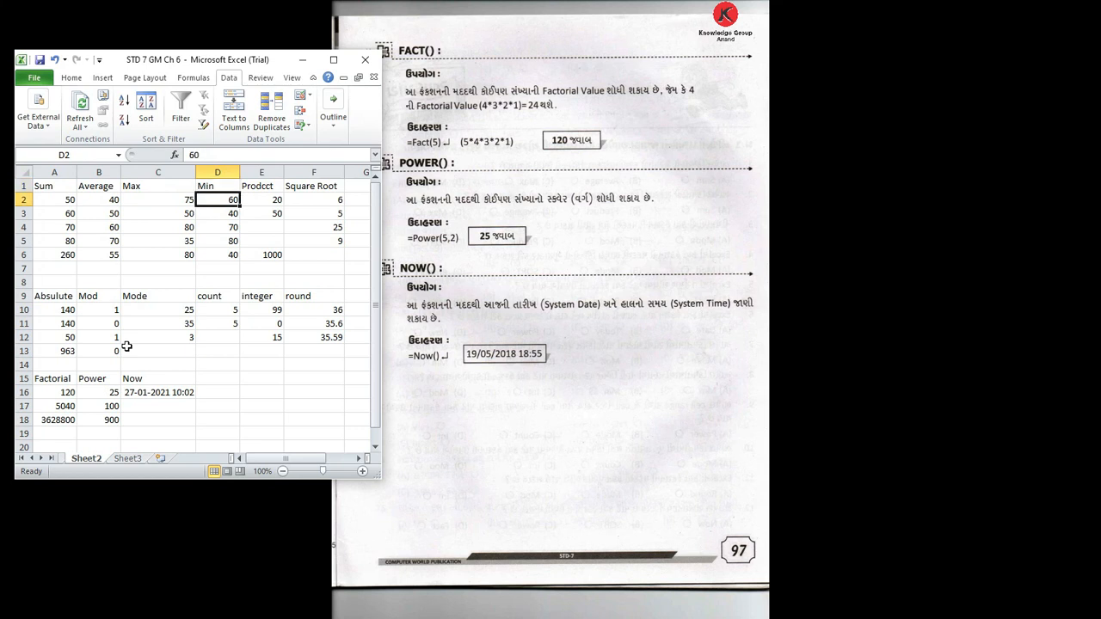
Review the product and square root examples in columns E and F, checking the SQRT formulas
key(Right)
key(Down)
key(Up)
key(Right)
key(Right)
key(Right)
key(Left)
key(Left)
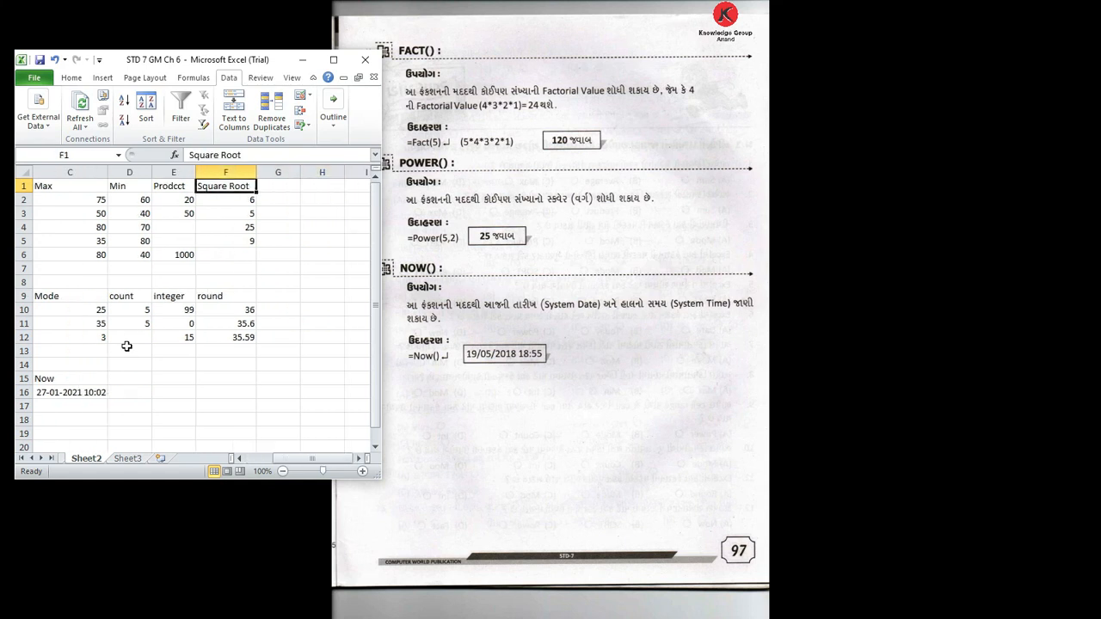
key(Down)
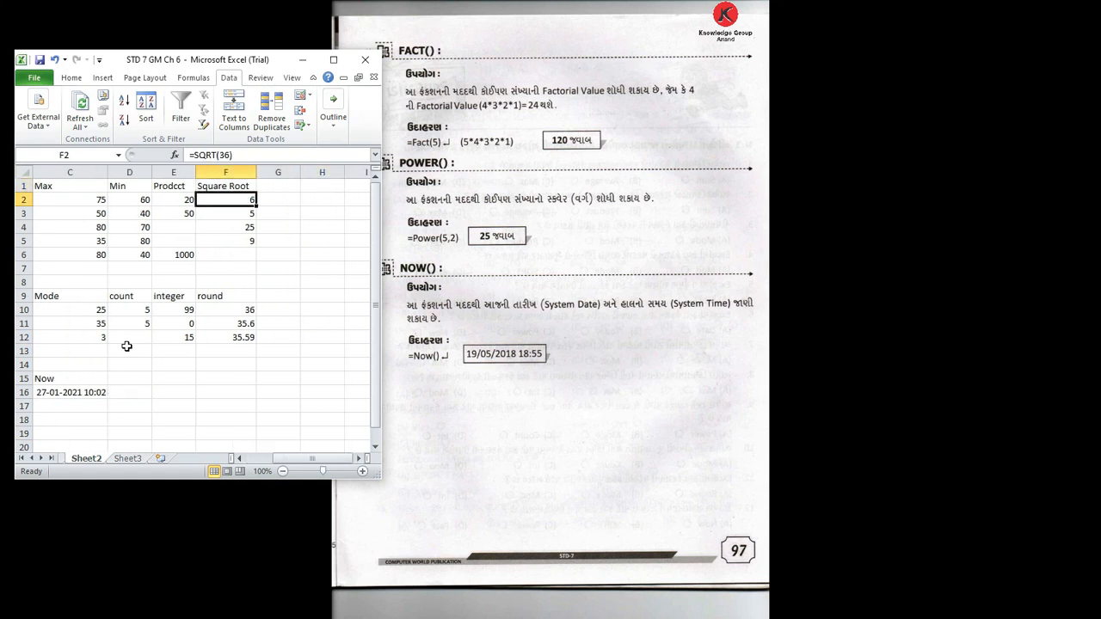
key(Down)
key(Down)
key(Down)
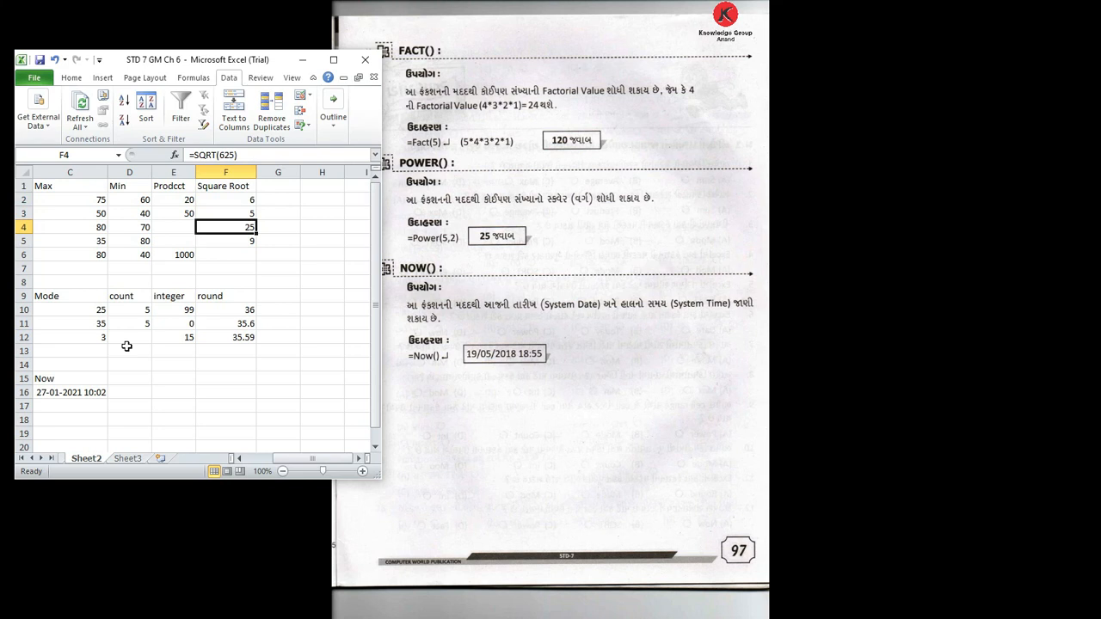
Go to the second block of examples and review the absolute-value formulas in column A
key(Left)
key(Left)
key(Left)
key(Left)
key(Left)
key(Down)
key(Down)
key(Down)
key(Down)
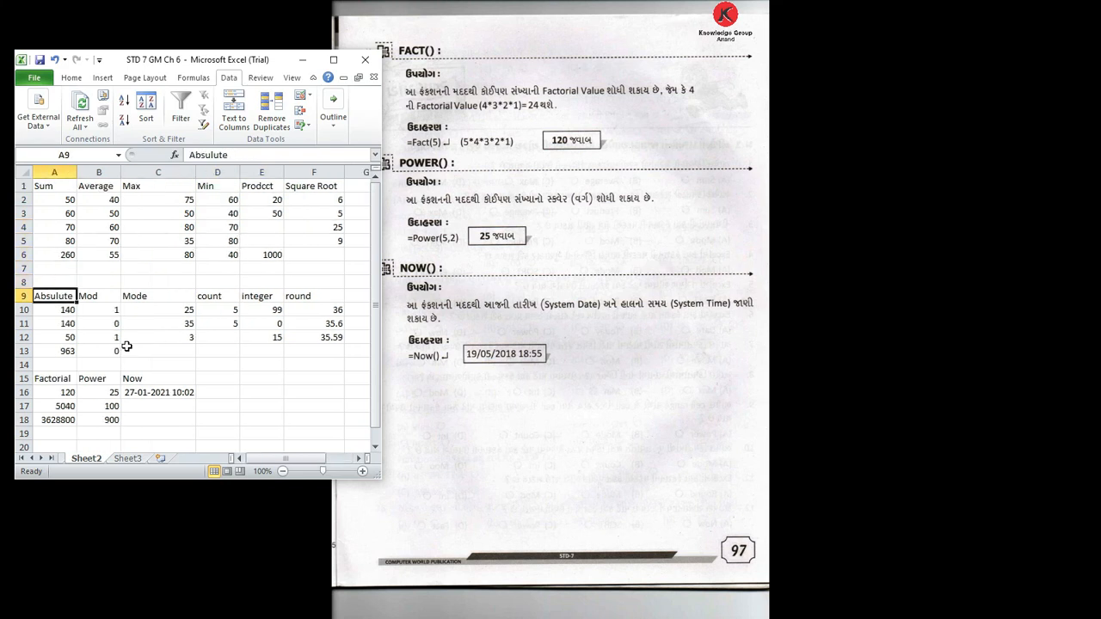
key(Down)
key(Down)
key(Down)
key(Down)
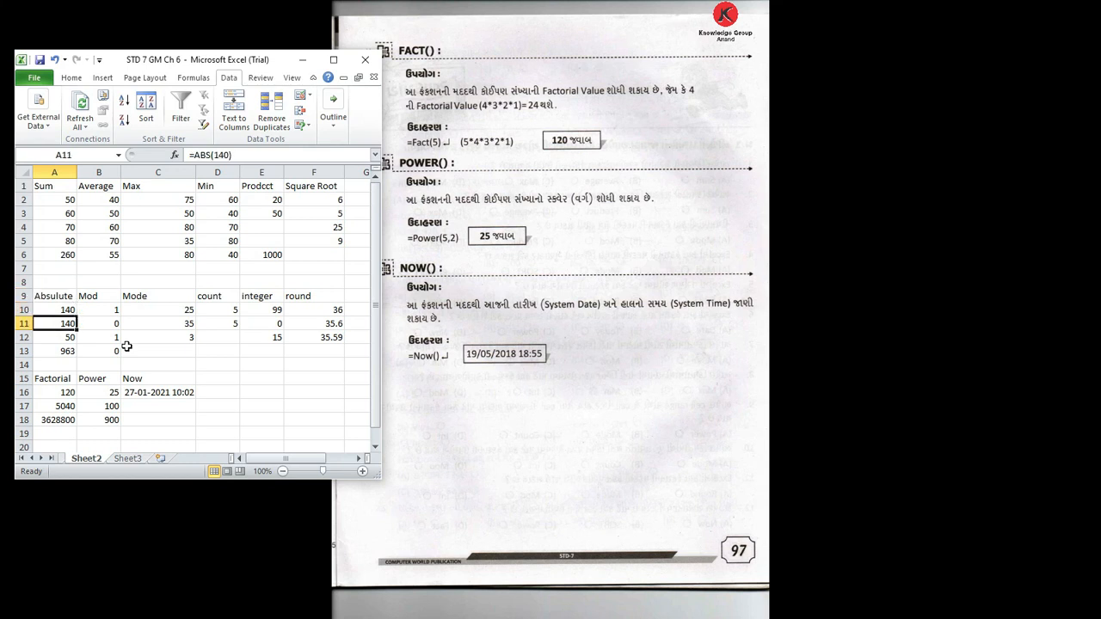
Review the Mod examples in column B of the second block, checking the MOD formulas below the heading
key(Up)
key(Up)
key(Up)
key(Up)
key(Right)
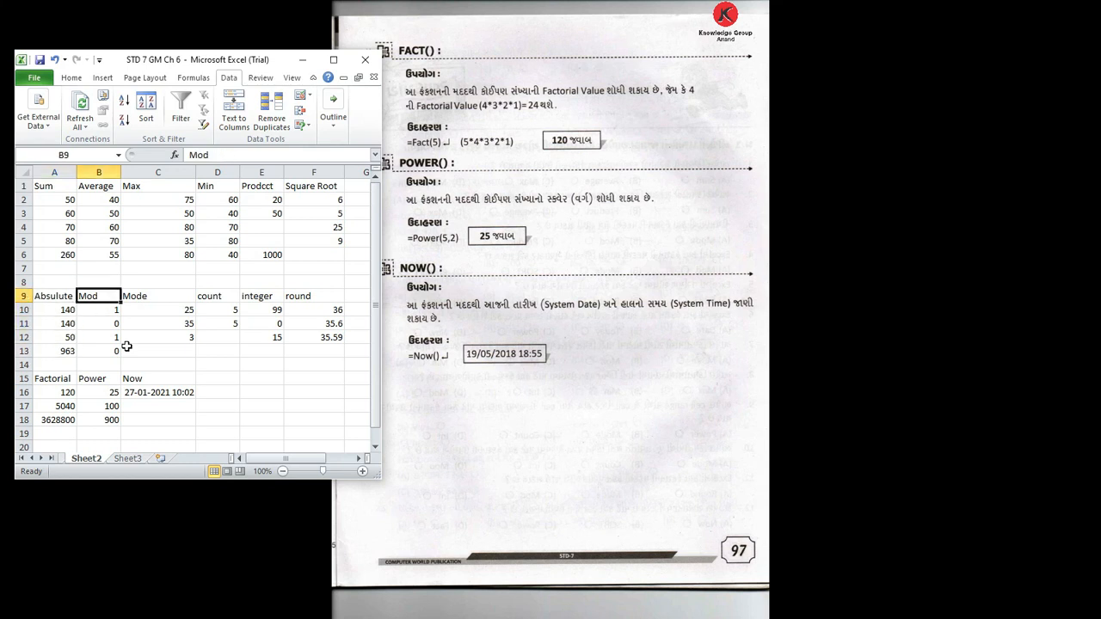
key(Down)
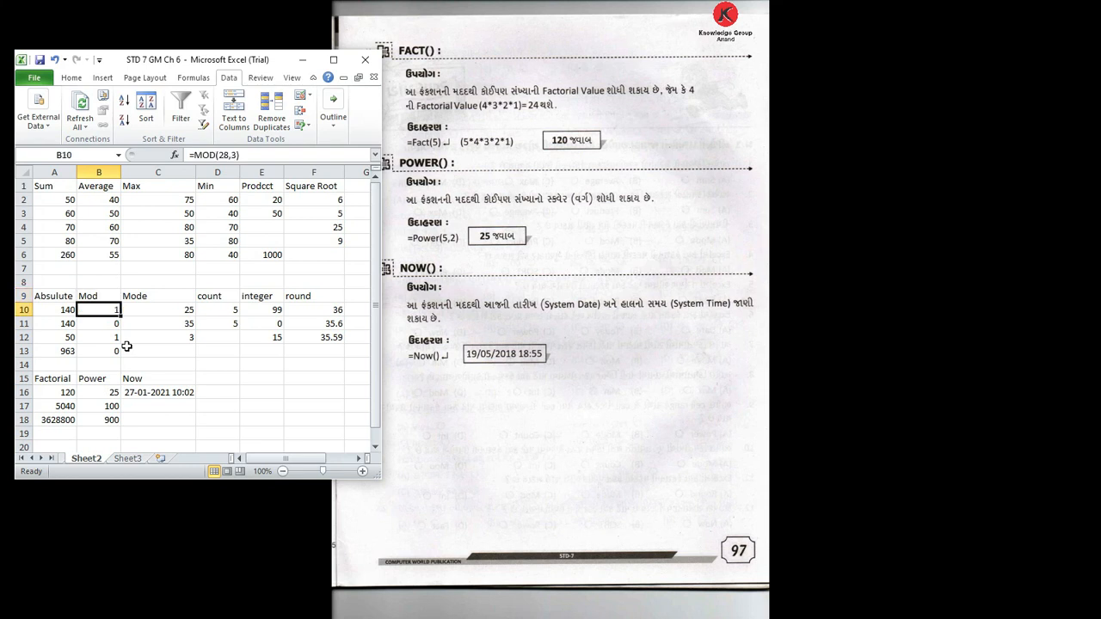
key(Down)
key(Up)
key(Up)
Review the Mode and count examples in columns C and D, checking the MODE and COUNT formulas
key(Right)
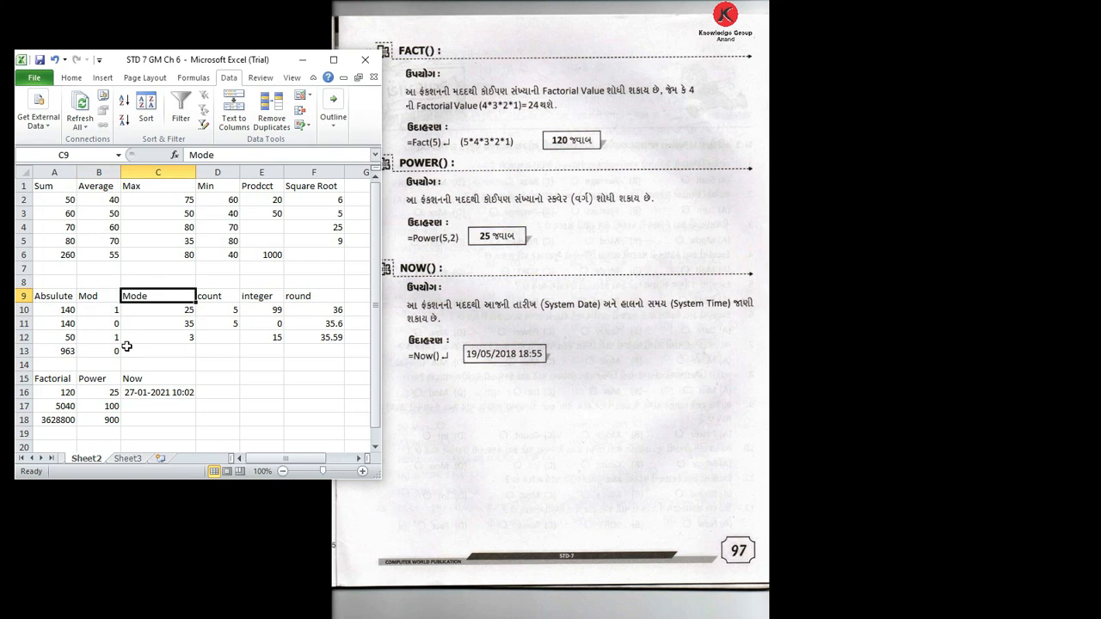
key(Down)
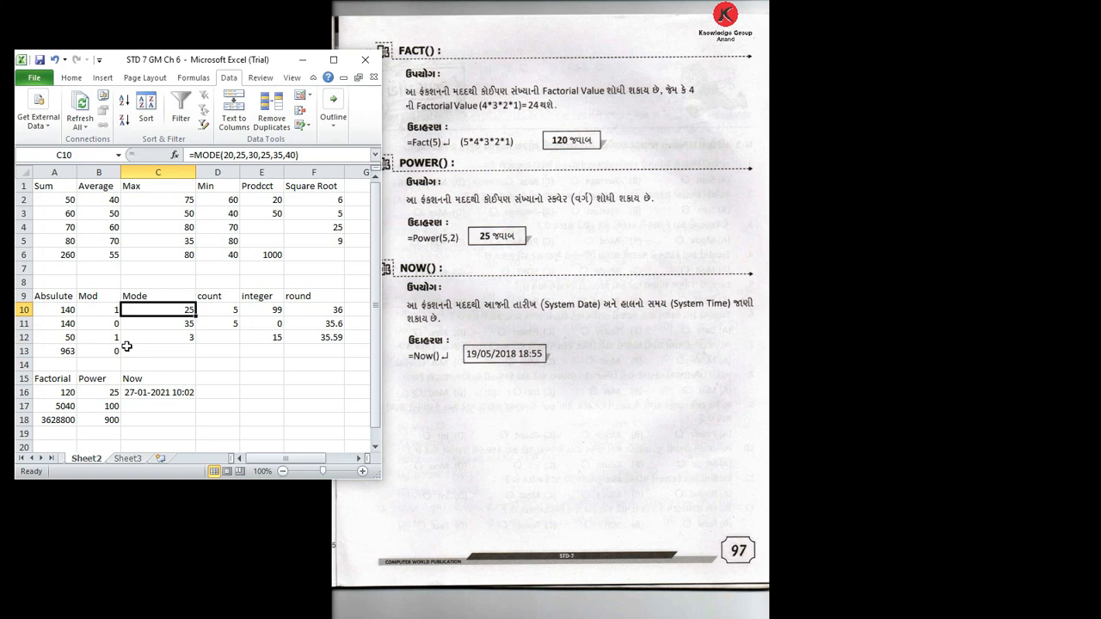
key(Down)
key(Up)
key(Up)
key(Right)
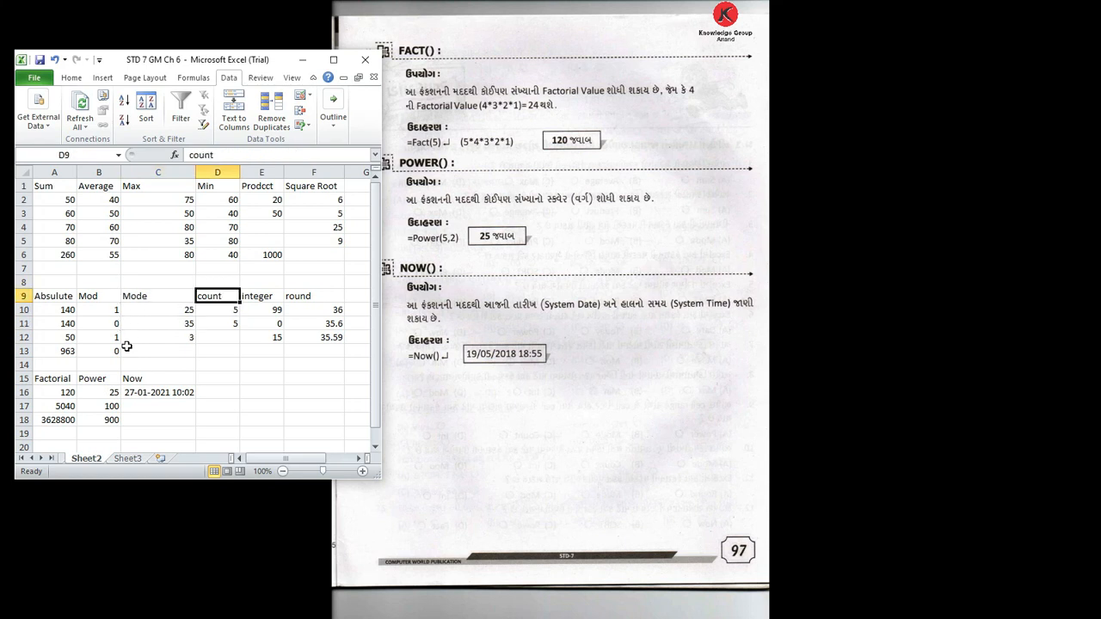
key(Down)
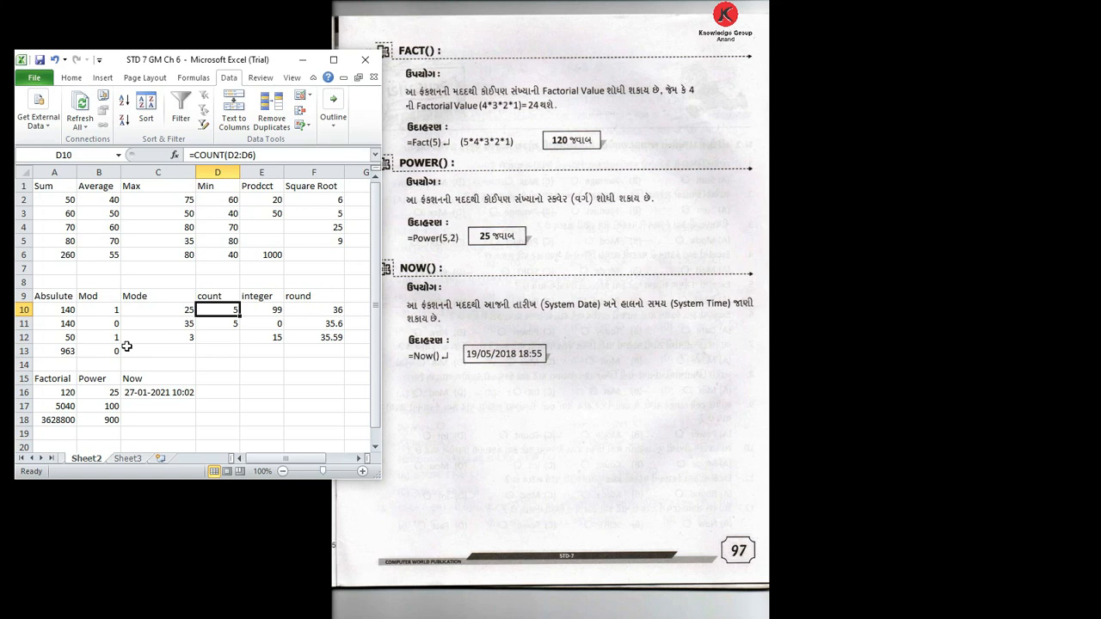
Review the integer and round examples in columns E and F, checking the first formula under each heading
key(Right)
key(Up)
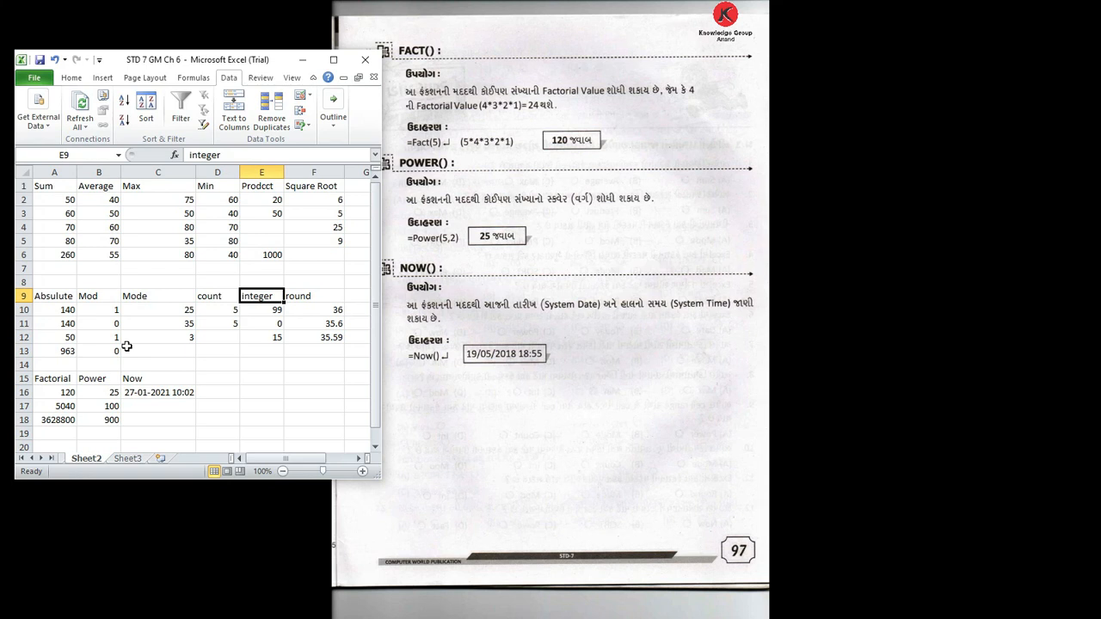
key(Down)
key(Up)
key(Right)
key(Down)
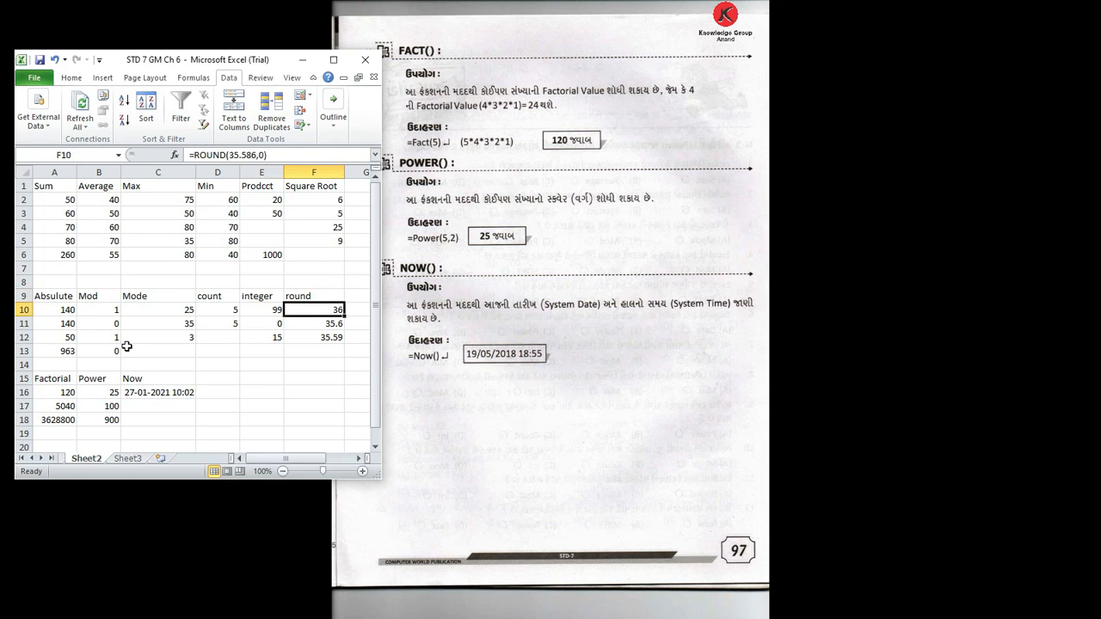
Go to the third block of examples and review the Factorial, Power and Now headings in row 15
key(Down)
key(Down)
key(Down)
key(Left)
key(Left)
key(Left)
key(Down)
key(Left)
key(Left)
key(Down)
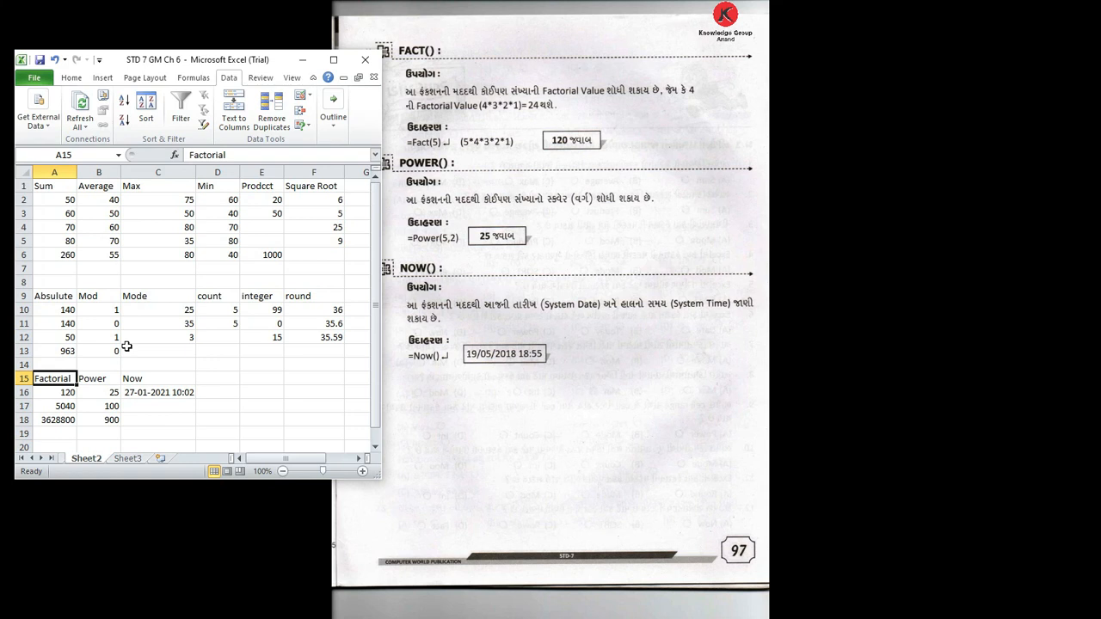
key(Right)
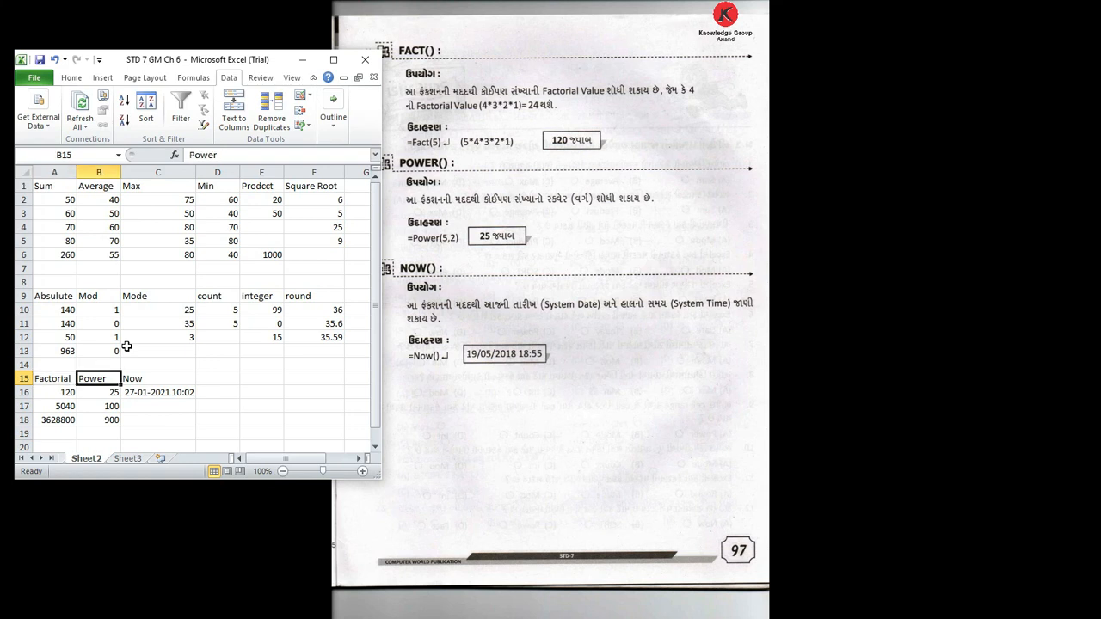
key(Right)
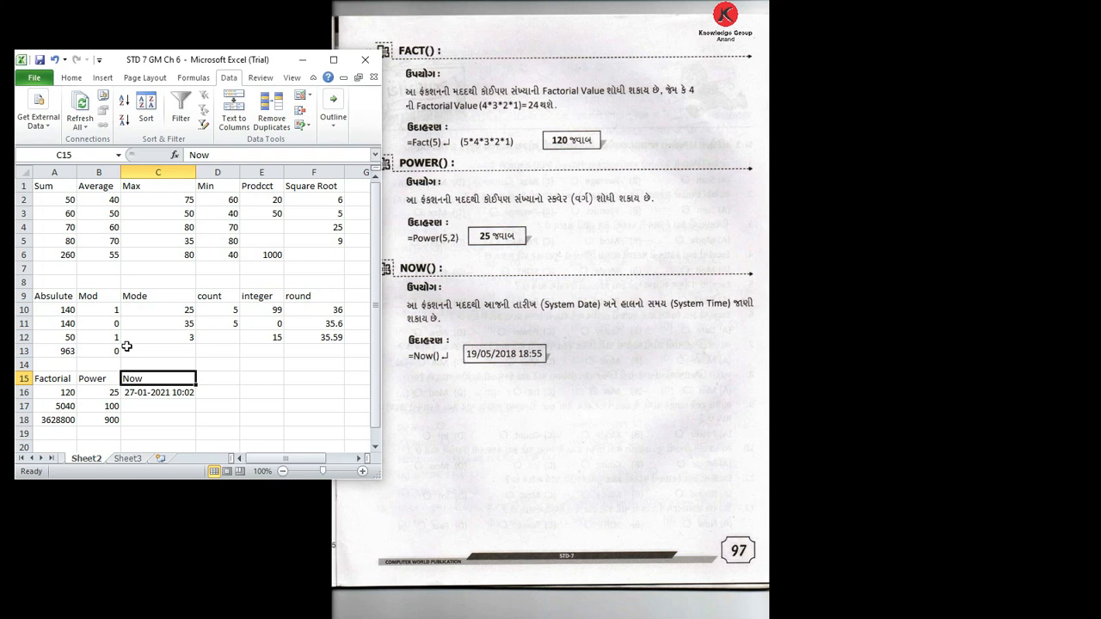
Switch to the scanned textbook and show the multiple-choice exercise on page 98
key(alt+Tab)
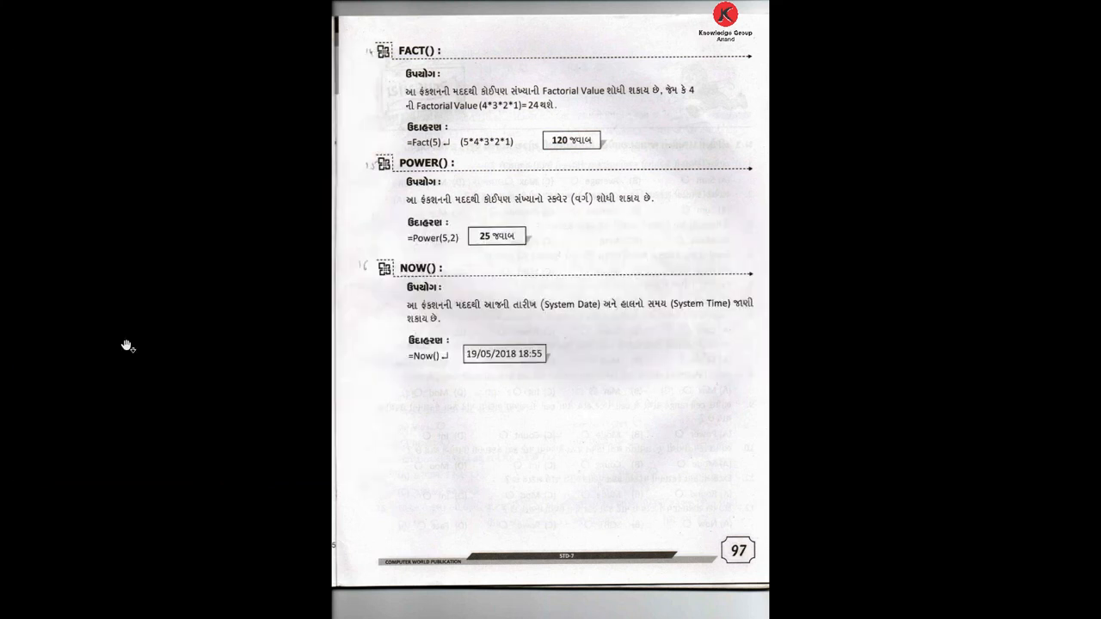
key(Right)
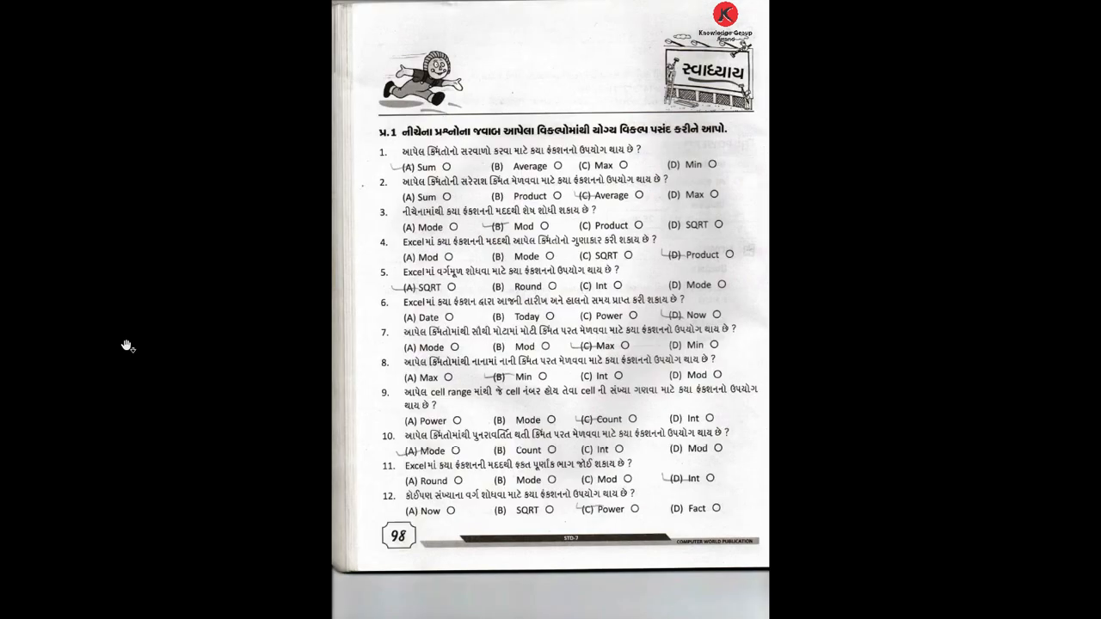